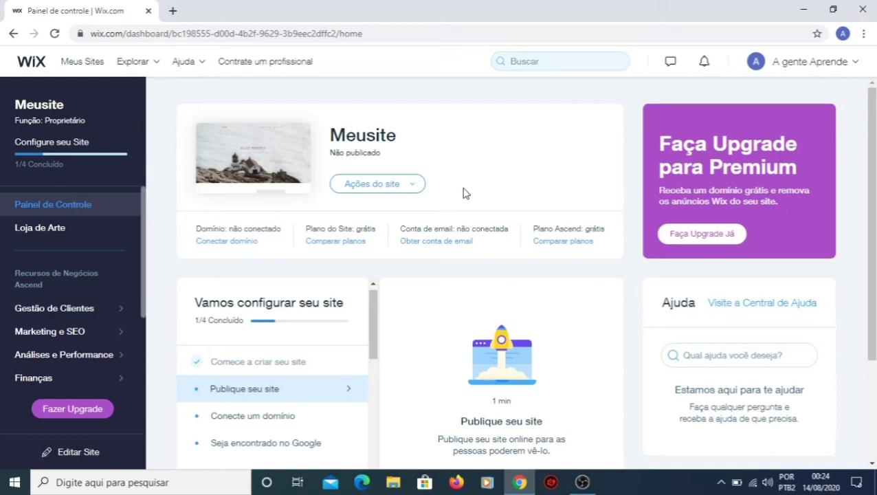
Step: Open Meusite in the site editor and bring up the page management of its horizontal menu
{"action": "left_click", "coordinate": [411, 187]}
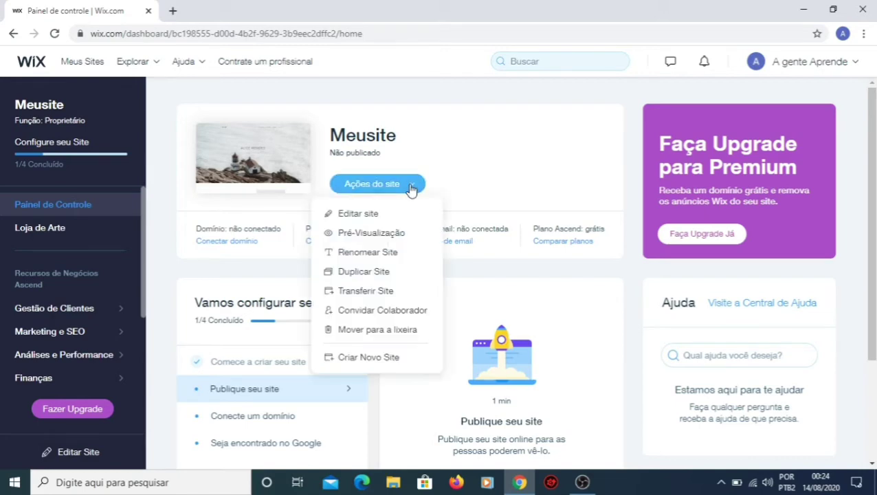
{"action": "left_click", "coordinate": [355, 218]}
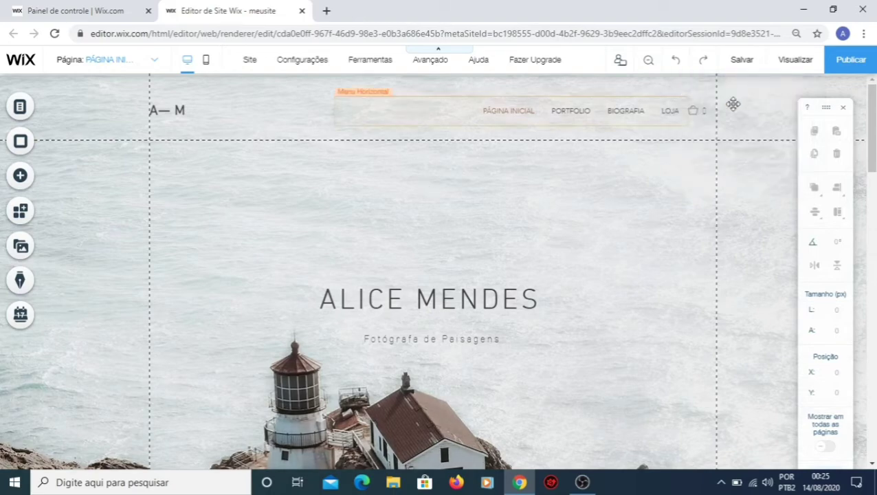
{"action": "mouse_move", "coordinate": [874, 116]}
{"action": "left_mouse_down"}
{"action": "mouse_move", "coordinate": [875, 386]}
{"action": "mouse_move", "coordinate": [874, 110]}
{"action": "left_mouse_up"}
{"action": "left_click", "coordinate": [560, 110]}
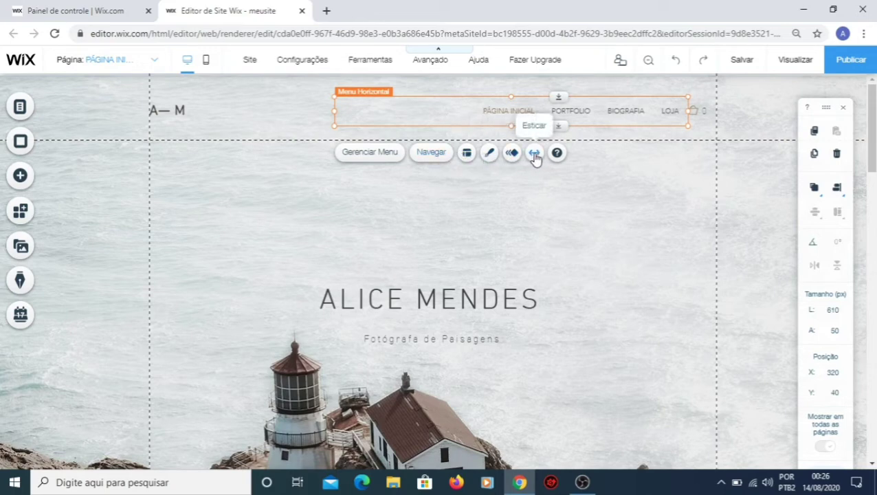
{"action": "left_click", "coordinate": [371, 152]}
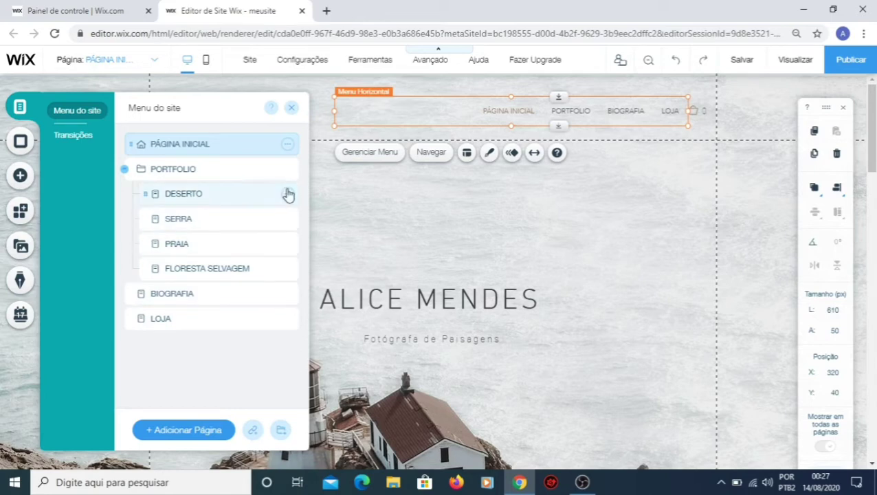
Step: Rename the home page PÁGINA INICIAL as INÍCIO in the site menu
{"action": "left_click", "coordinate": [287, 145]}
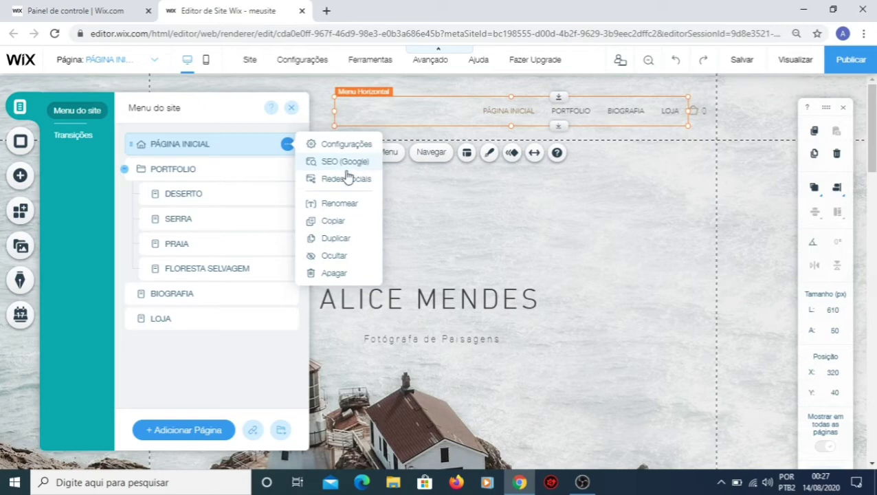
{"action": "left_click", "coordinate": [327, 206]}
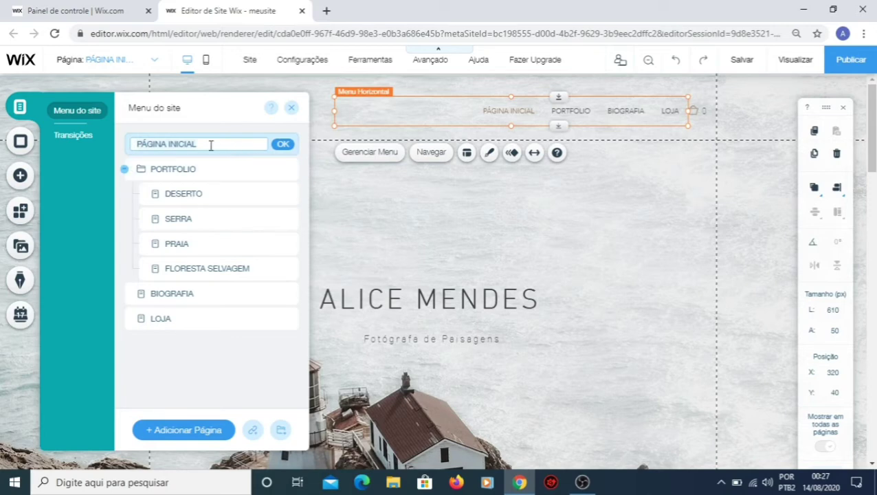
{"action": "key", "text": "ctrl+a"}
{"action": "key", "text": "BackSpace"}
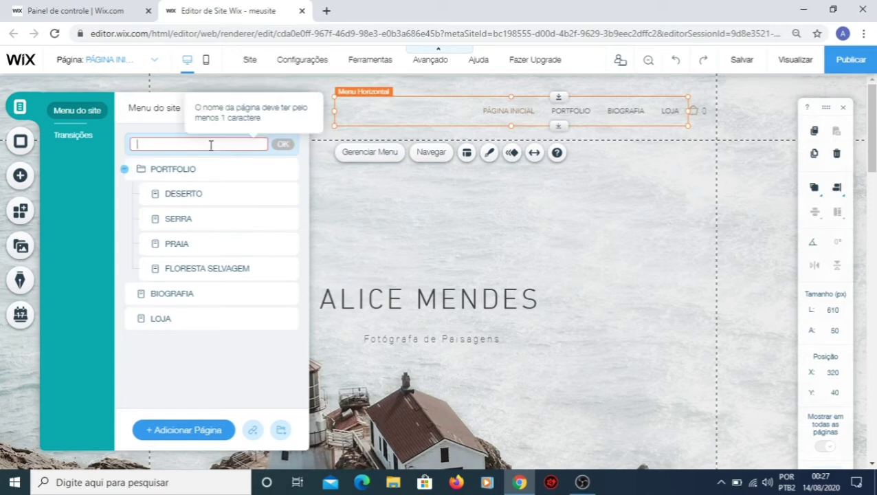
{"action": "type", "text": "I"}
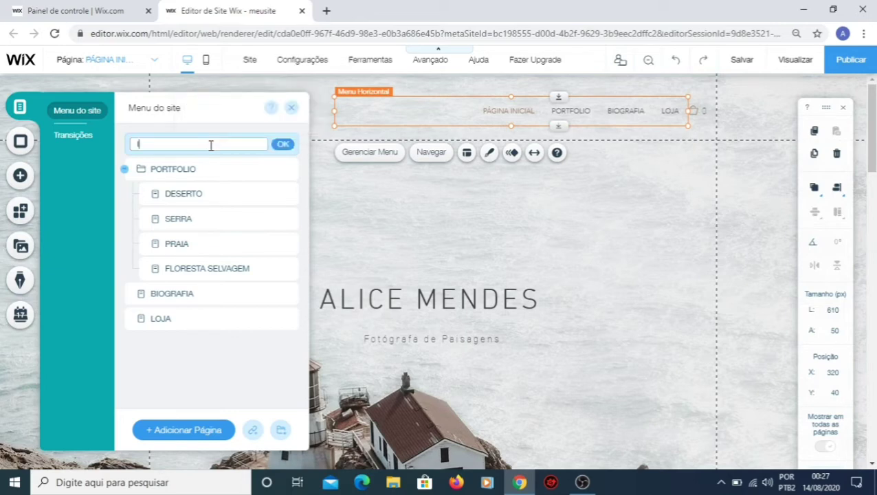
{"action": "type", "text": "NÍCIO"}
{"action": "key", "text": "Return"}
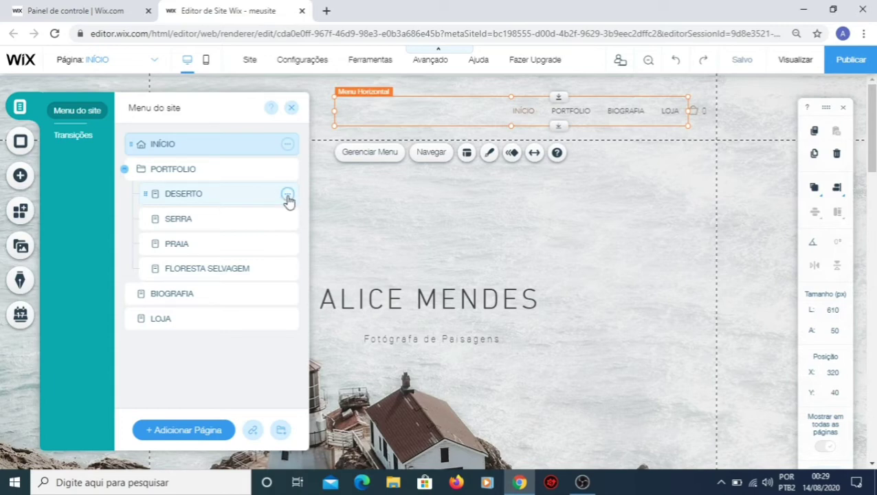
Step: Delete the DESERTO and SERRA subpages from the PORTFOLIO folder
{"action": "left_click", "coordinate": [287, 196]}
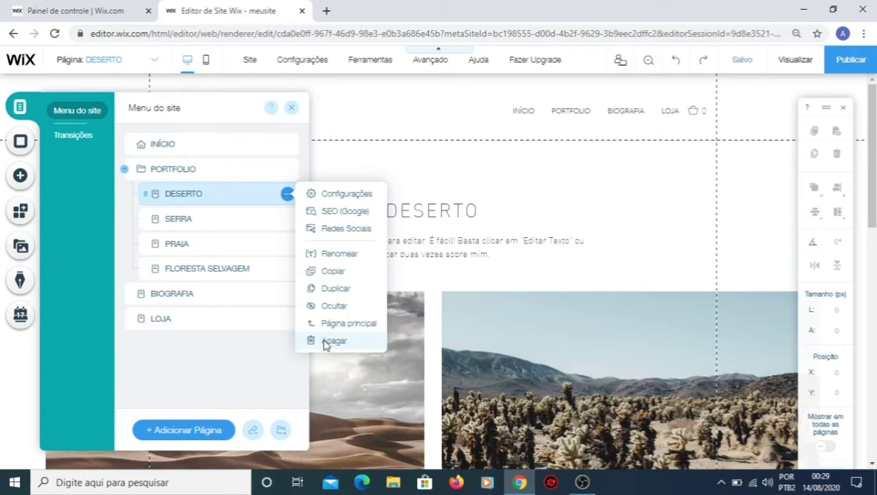
{"action": "left_click", "coordinate": [325, 344]}
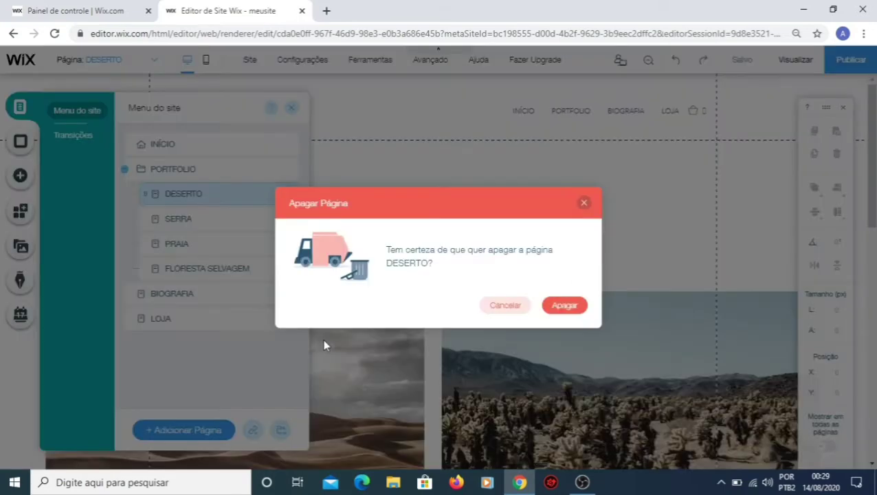
{"action": "left_click", "coordinate": [567, 306]}
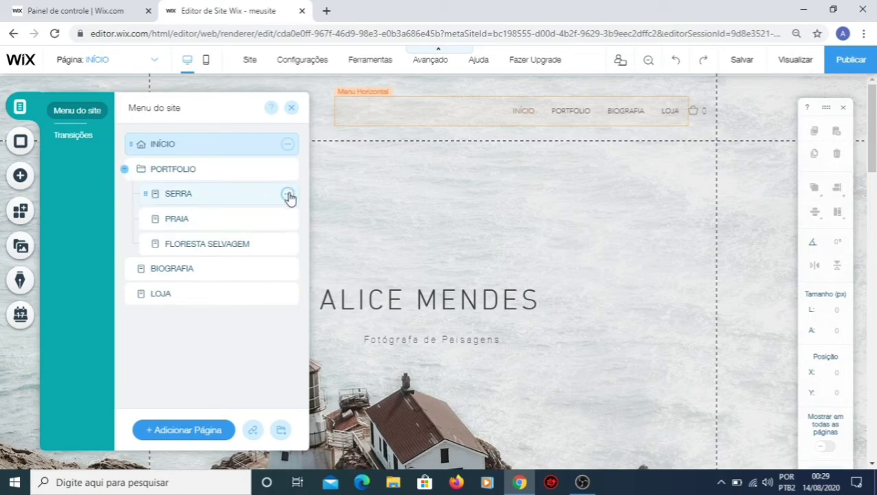
{"action": "left_click", "coordinate": [288, 196]}
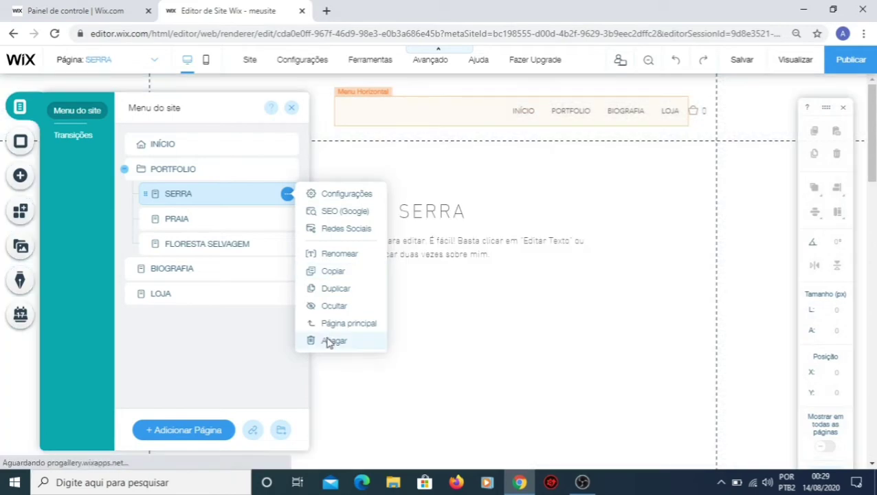
{"action": "left_click", "coordinate": [328, 341]}
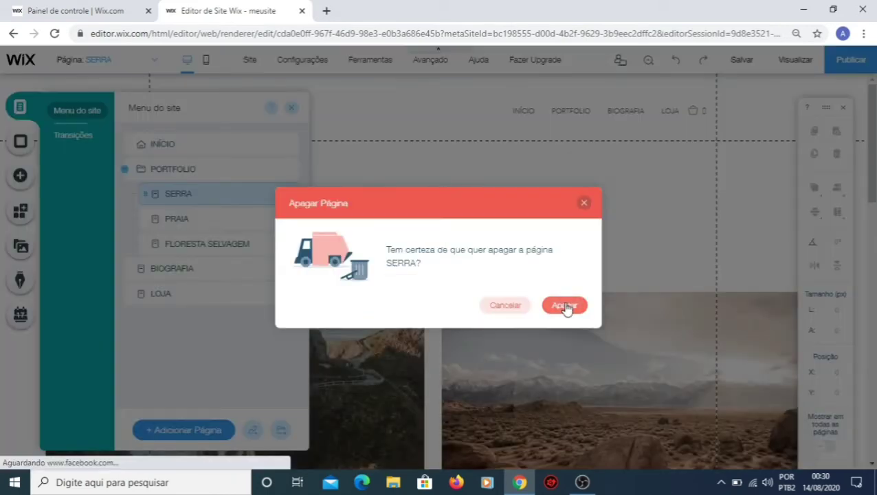
{"action": "left_click", "coordinate": [564, 306]}
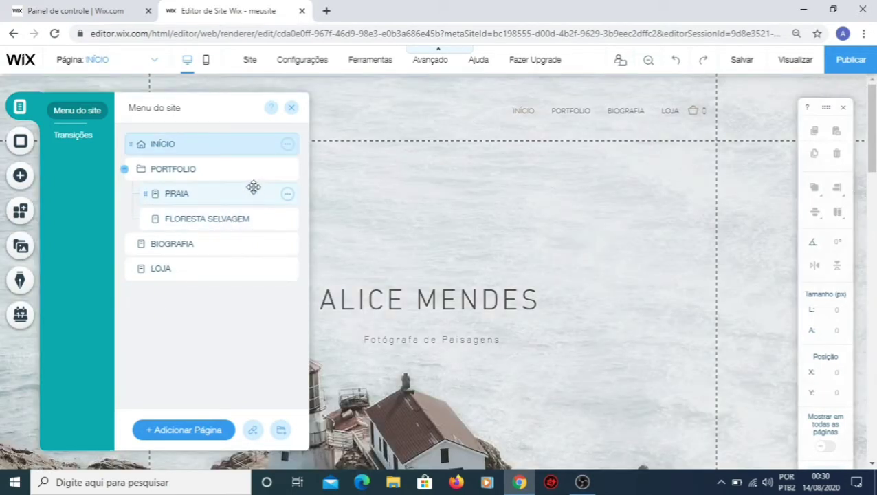
Step: Rename the PRAIA subpage under PORTFOLIO as FOTOS EVENTOS
{"action": "left_click", "coordinate": [288, 194]}
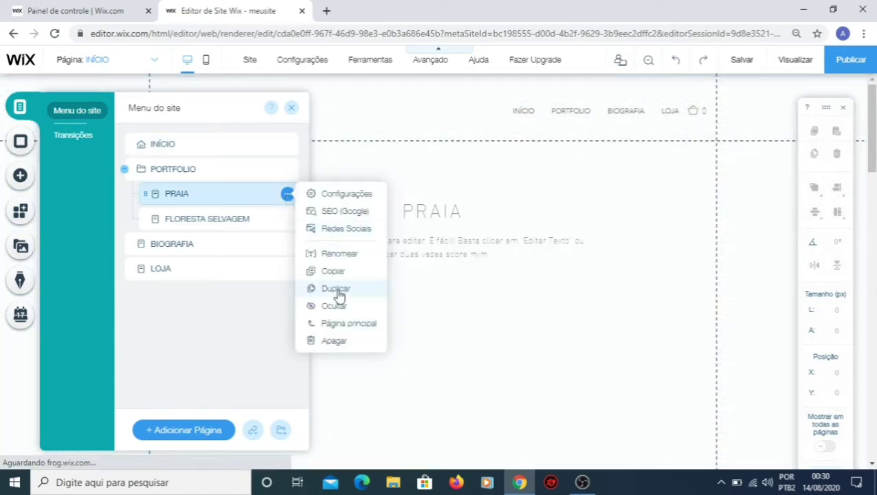
{"action": "left_click", "coordinate": [341, 255]}
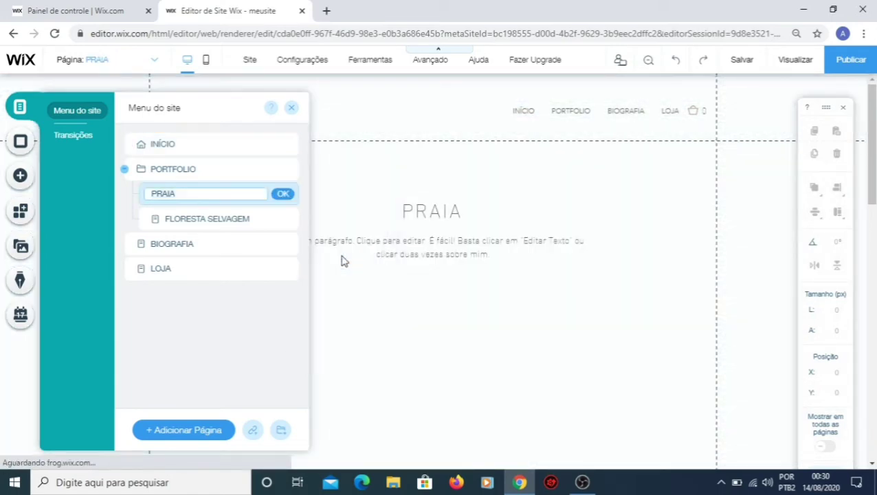
{"action": "type", "text": "f"}
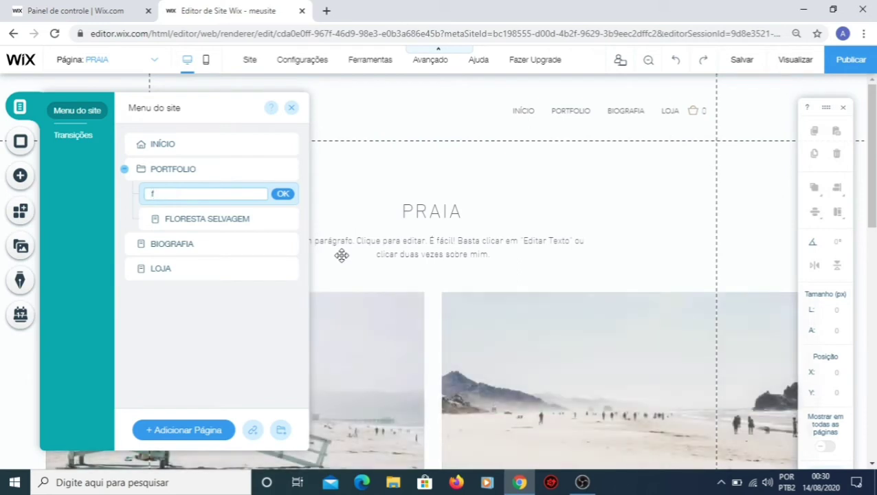
{"action": "key", "text": "BackSpace"}
{"action": "type", "text": "FOTOS EVENTOS"}
{"action": "left_click", "coordinate": [282, 194]}
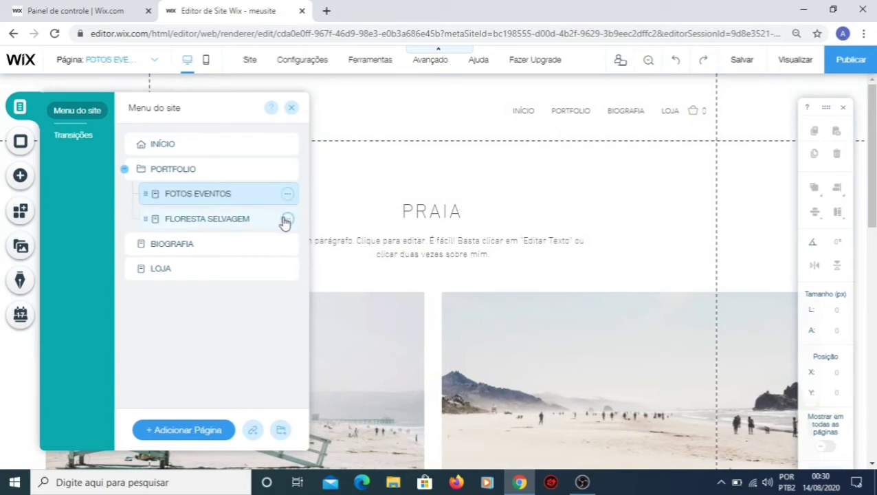
Step: Rename the FLORESTA SELVAGEM subpage under PORTFOLIO as FOTOS ANIVERSÁRIO
{"action": "left_click", "coordinate": [287, 219]}
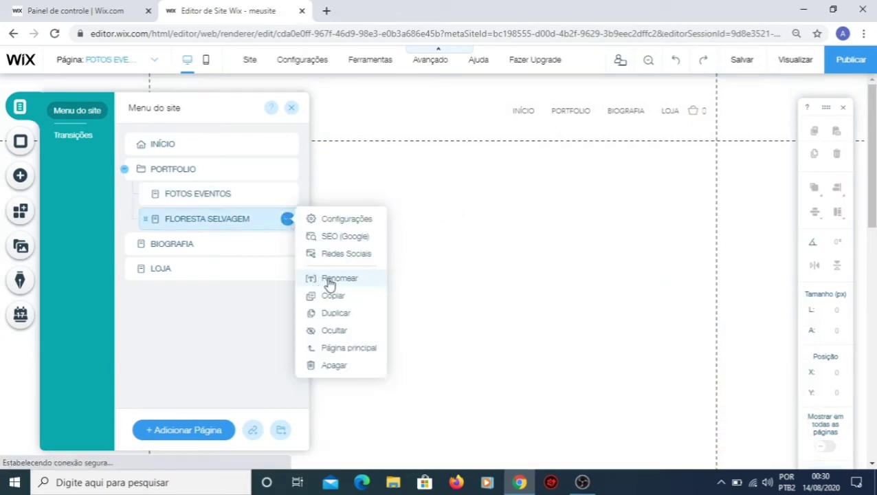
{"action": "left_click", "coordinate": [330, 282]}
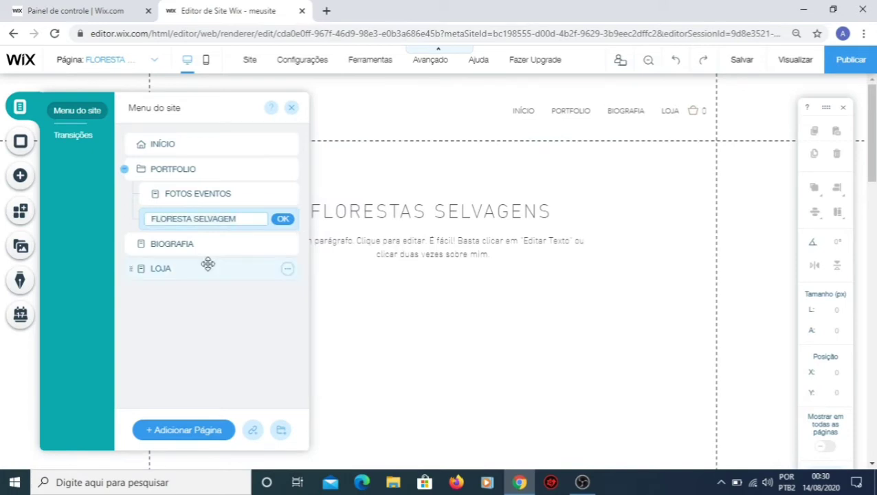
{"action": "type", "text": "FOTO"}
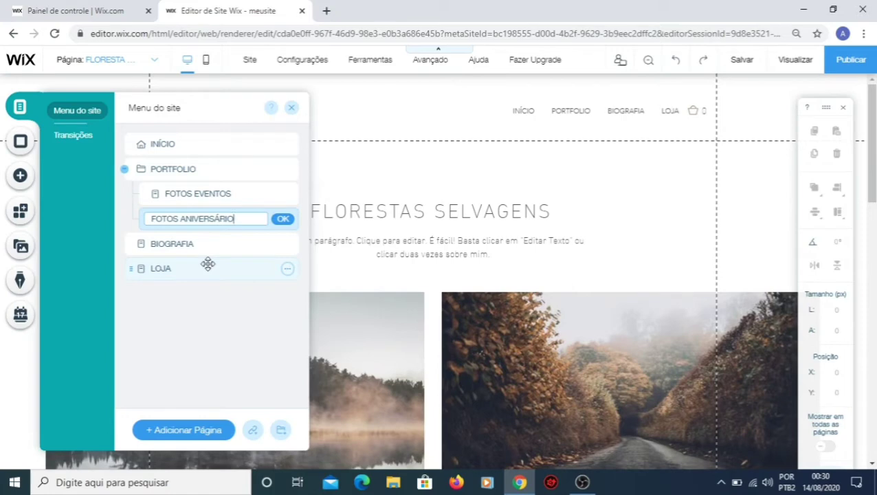
{"action": "type", "text": "S ANIVERSÁRIO"}
{"action": "key", "text": "Return"}
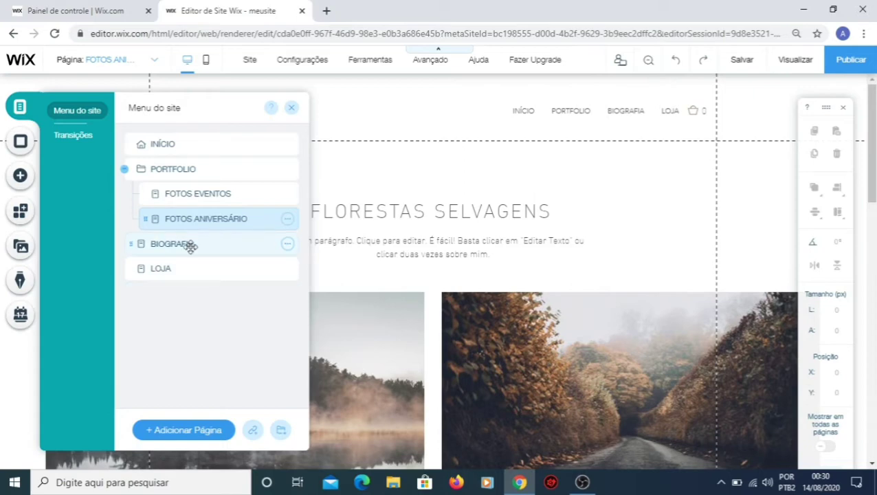
Step: Rename the BIOGRAFIA page as SOBRE in the site menu
{"action": "left_click", "coordinate": [191, 246]}
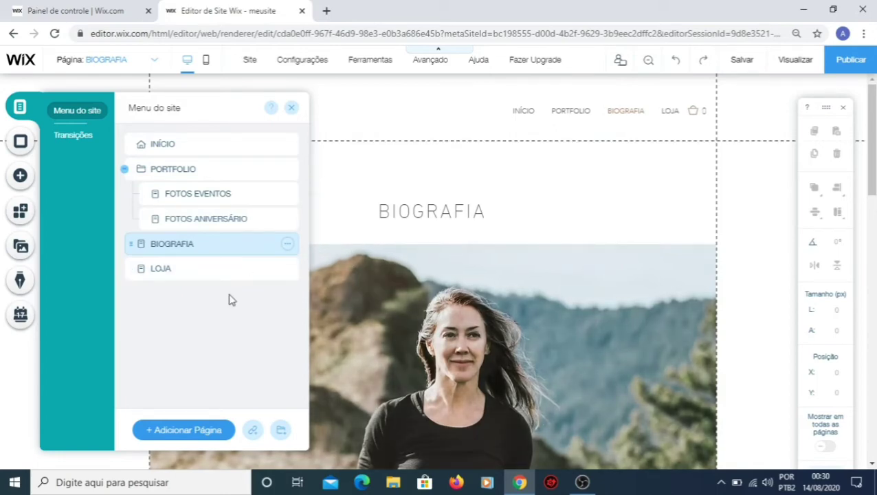
{"action": "left_click", "coordinate": [291, 244]}
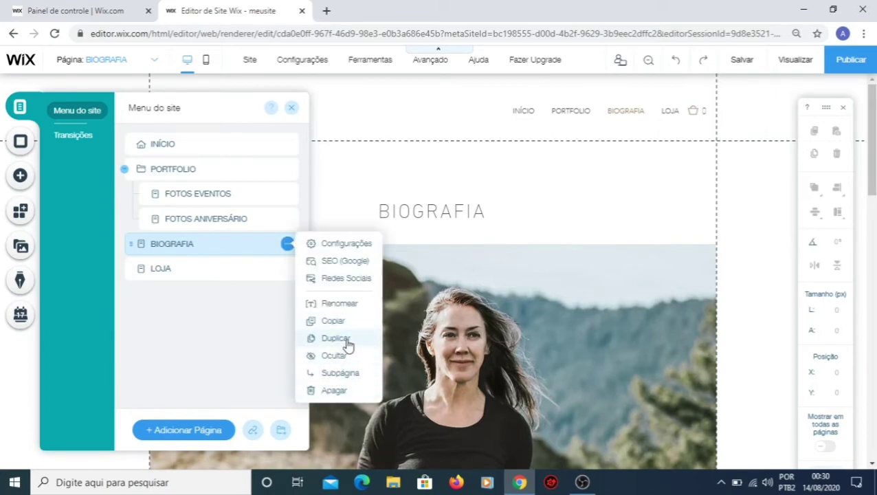
{"action": "left_click", "coordinate": [352, 308]}
{"action": "type", "text": "SOBRE"}
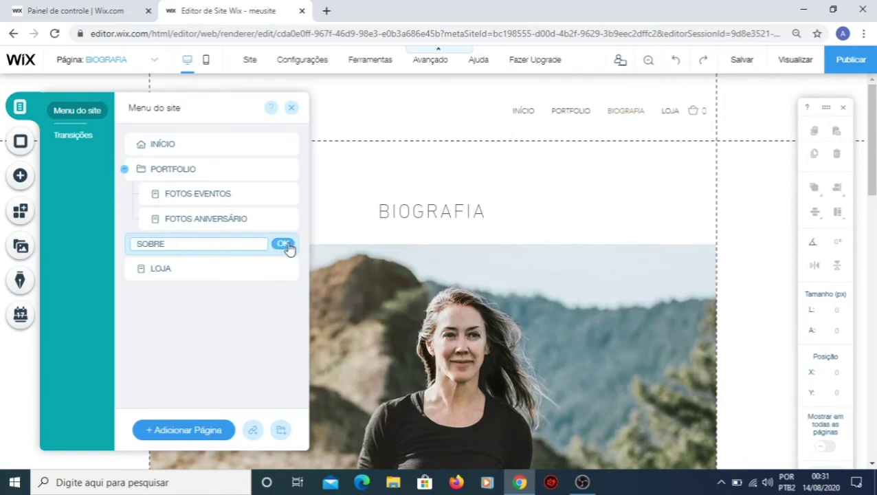
{"action": "left_click", "coordinate": [286, 245]}
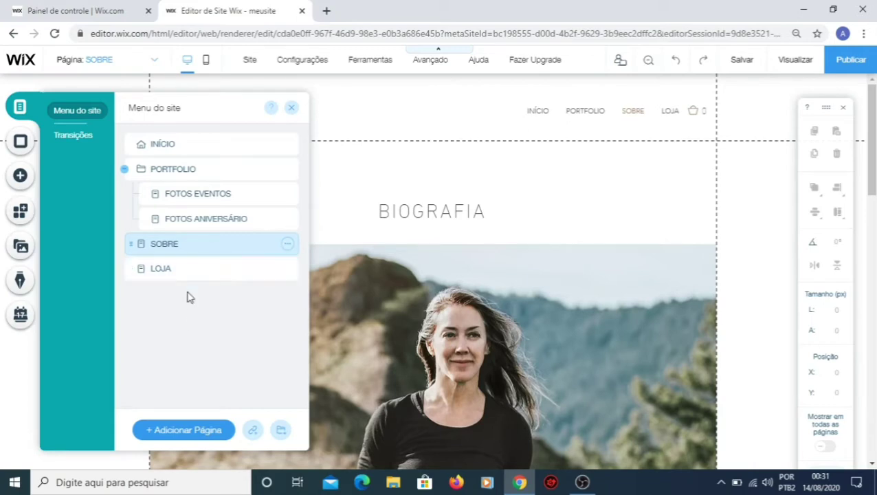
Step: Rename the LOJA page as VENDAS in the site menu
{"action": "left_click", "coordinate": [288, 269]}
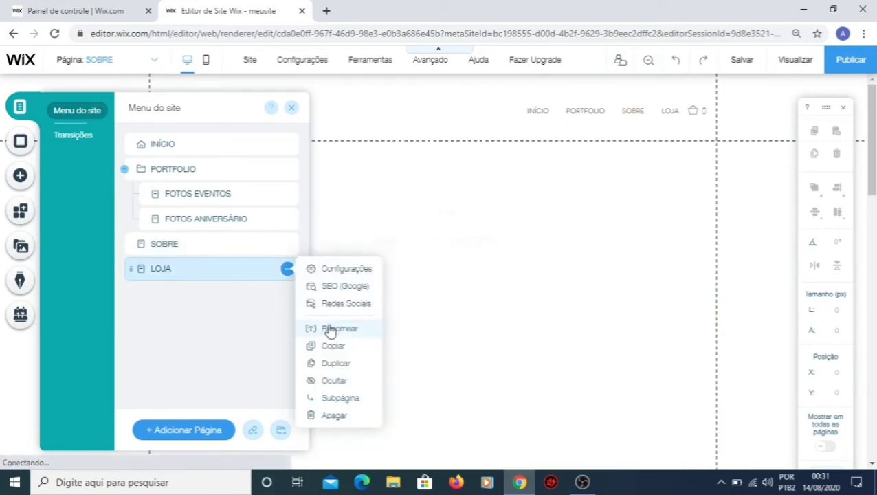
{"action": "left_click", "coordinate": [330, 329]}
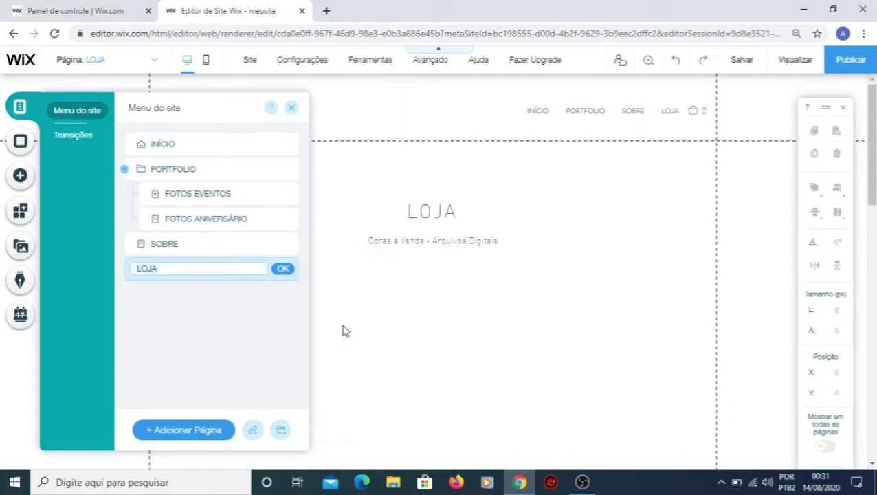
{"action": "type", "text": "VENDAS"}
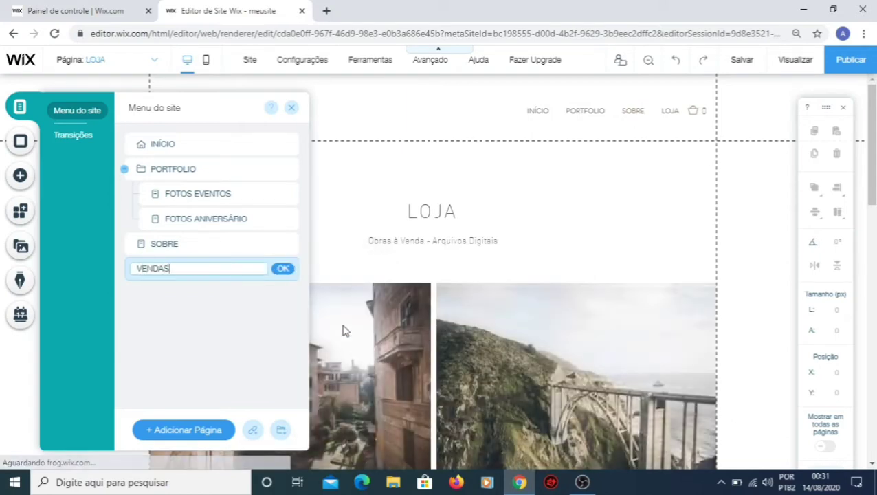
{"action": "left_click", "coordinate": [283, 270]}
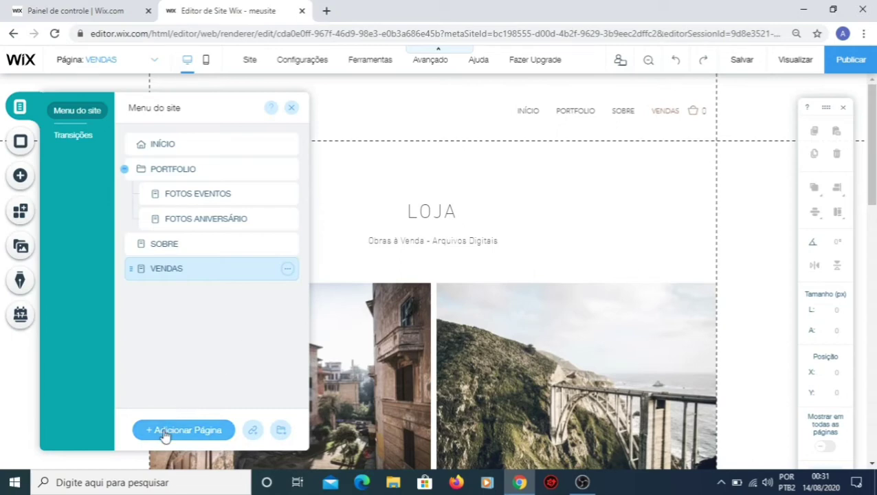
Step: Add a new page to the site menu and name it CONTATO
{"action": "left_click", "coordinate": [189, 434]}
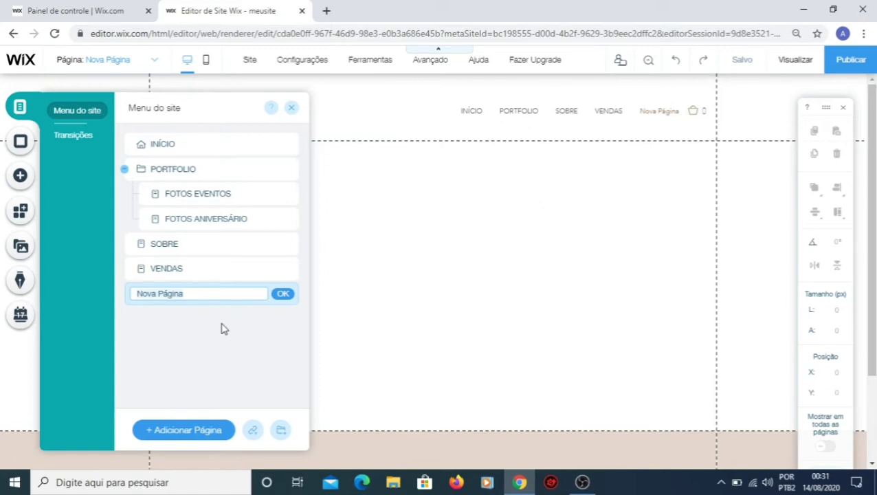
{"action": "type", "text": "co"}
{"action": "key", "text": "BackSpace"}
{"action": "key", "text": "BackSpace"}
{"action": "type", "text": "co"}
{"action": "key", "text": "BackSpace"}
{"action": "key", "text": "BackSpace"}
{"action": "type", "text": "C"}
{"action": "key", "text": "Return"}
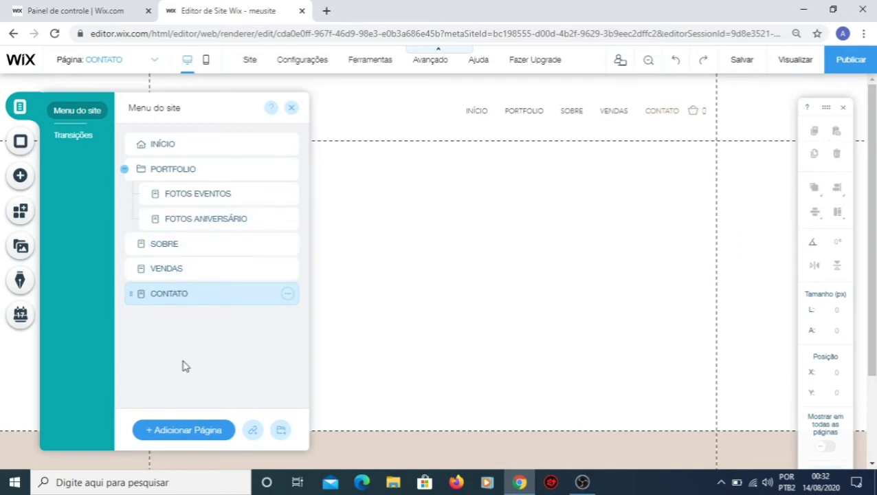
Step: Add a new page named FOTOS CASAMENTO to the site menu and move it under PORTFOLIO as a subpage
{"action": "left_click", "coordinate": [174, 428]}
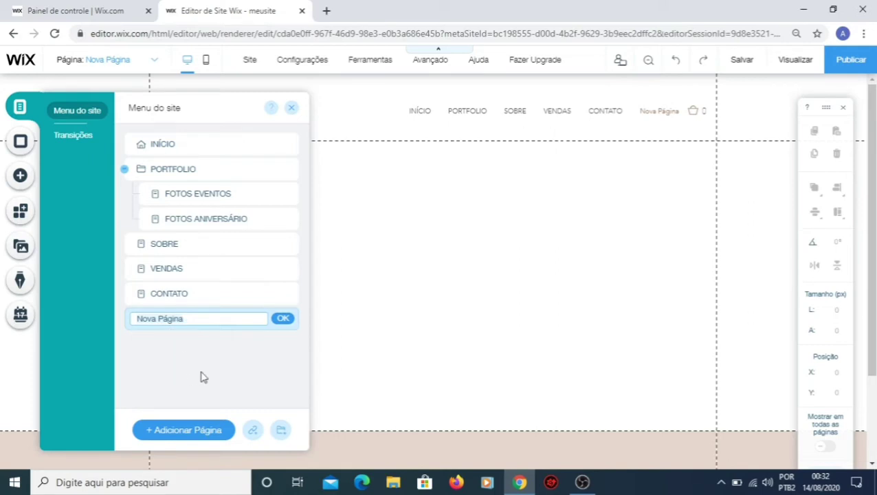
{"action": "type", "text": "tto"}
{"action": "key", "text": "BackSpace"}
{"action": "key", "text": "BackSpace"}
{"action": "key", "text": "BackSpace"}
{"action": "type", "text": "FOTOS CASAMENTO"}
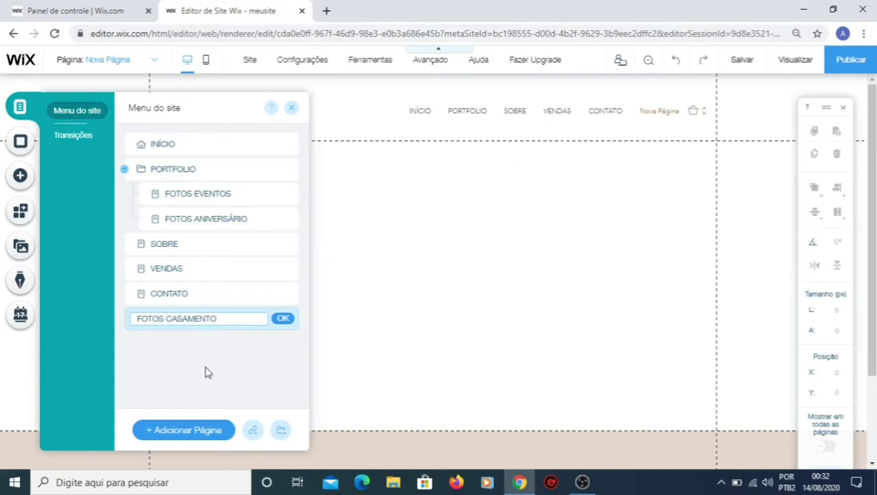
{"action": "left_click", "coordinate": [283, 320]}
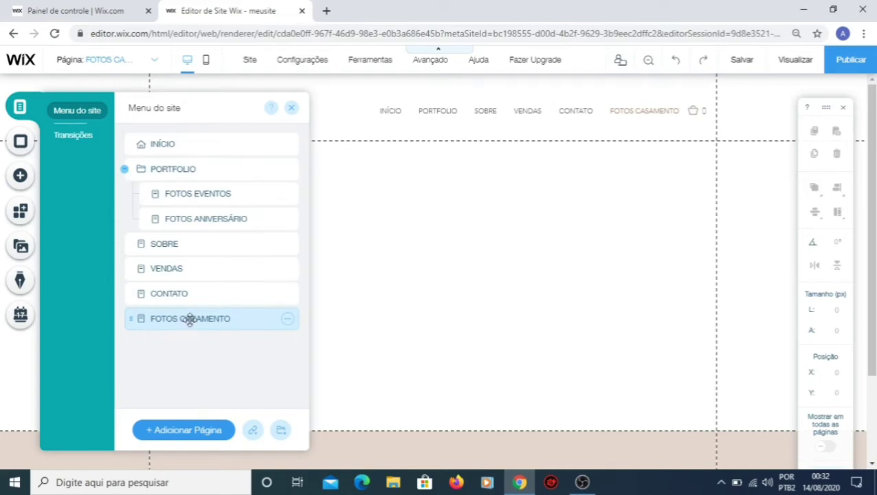
{"action": "left_click_drag", "start_coordinate": [189, 319], "coordinate": [182, 235]}
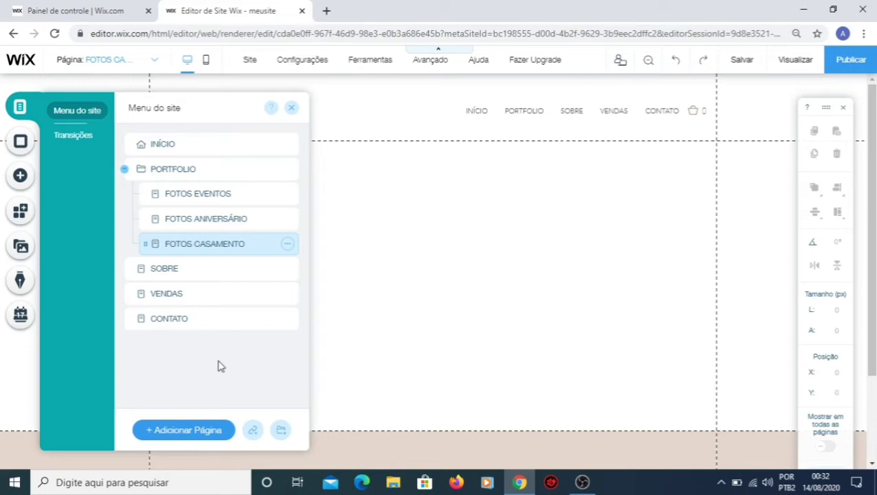
Step: Turn the FOTOS CASAMENTO subpage into a main page and make it a subpage of PORTFOLIO again
{"action": "left_click", "coordinate": [287, 246]}
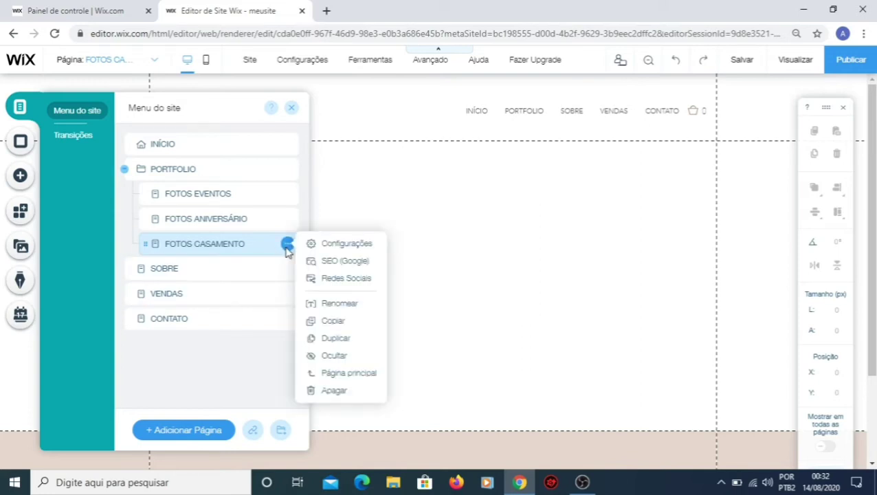
{"action": "left_click", "coordinate": [353, 376]}
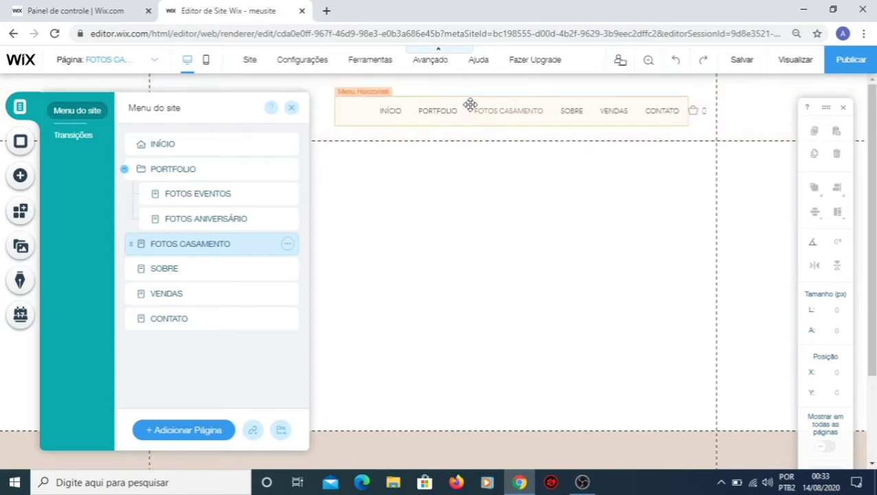
{"action": "left_click", "coordinate": [288, 246]}
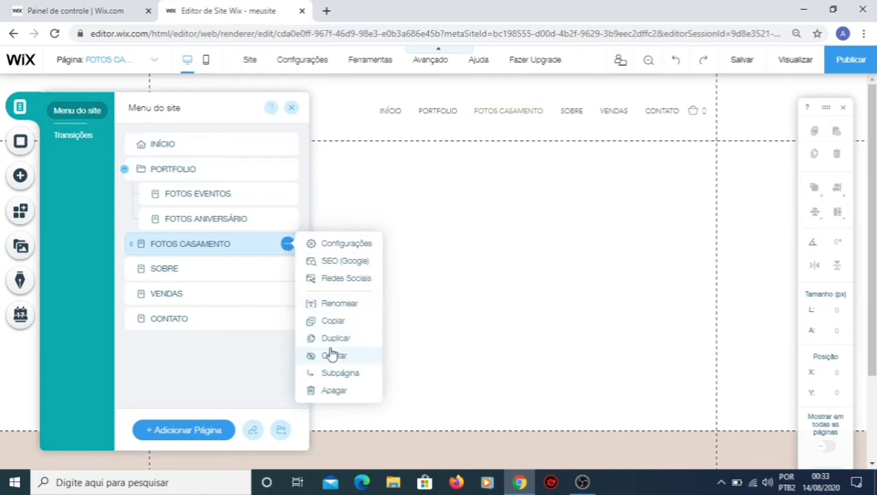
{"action": "left_click", "coordinate": [339, 373]}
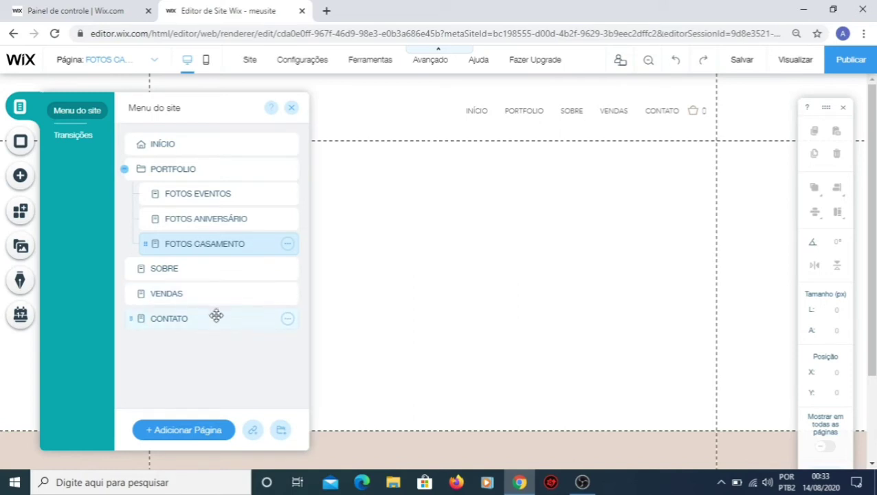
Step: Make CONTATO a subpage of VENDAS and move it under SOBRE instead
{"action": "left_click", "coordinate": [286, 320]}
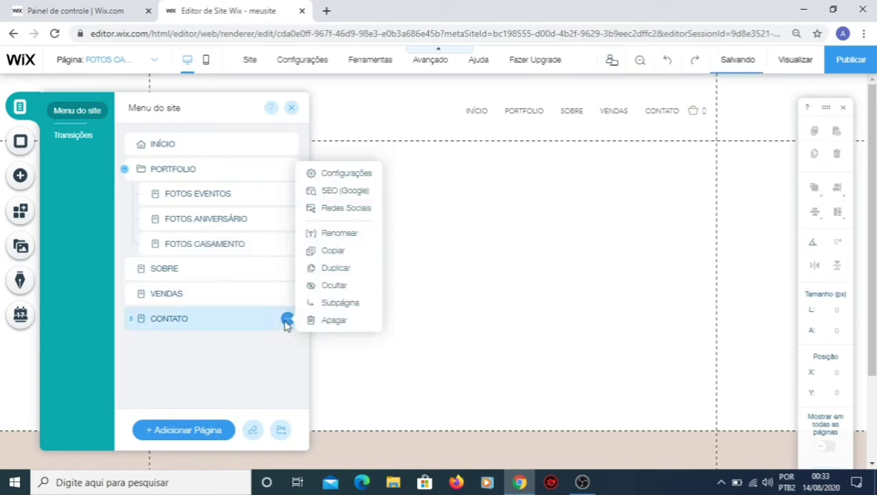
{"action": "left_click", "coordinate": [319, 309]}
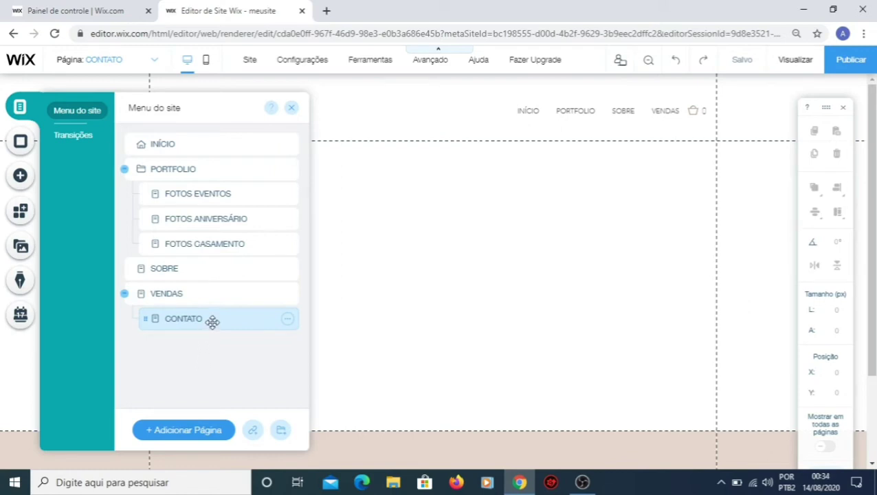
{"action": "left_click_drag", "start_coordinate": [212, 322], "coordinate": [198, 288]}
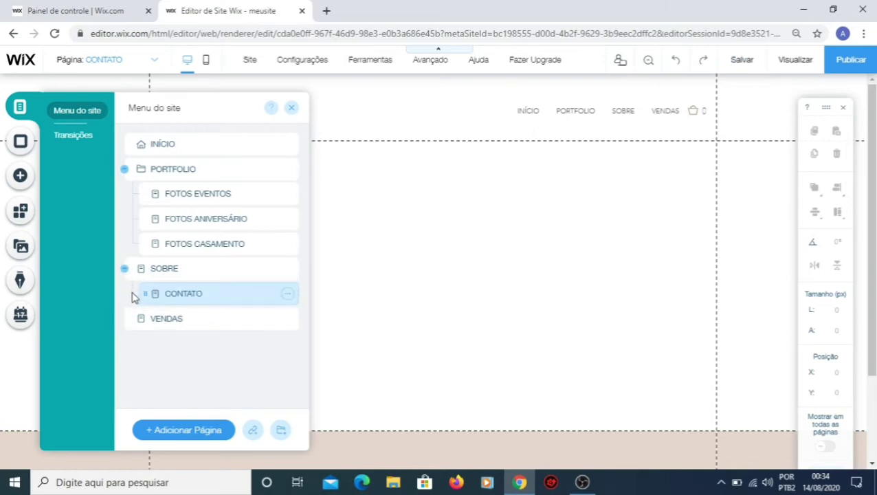
Step: Turn the CONTATO subpage back into a main page and place it below VENDAS in the site menu
{"action": "left_click", "coordinate": [287, 295]}
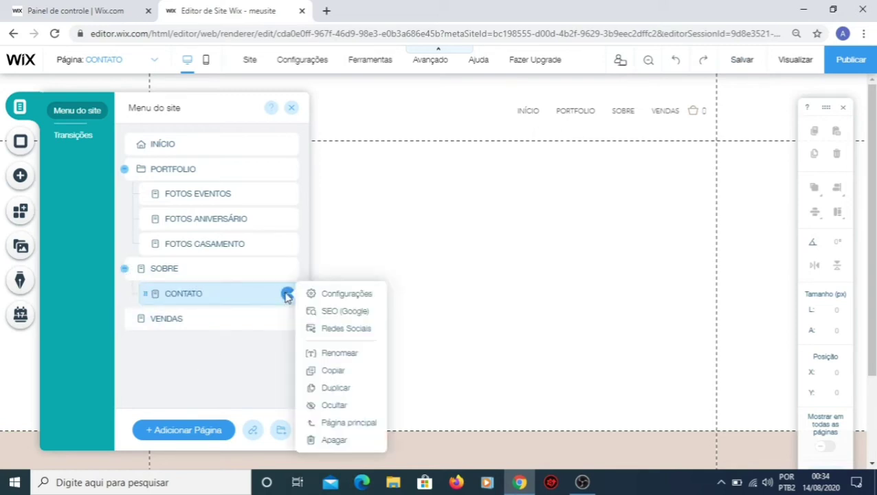
{"action": "left_click", "coordinate": [332, 424]}
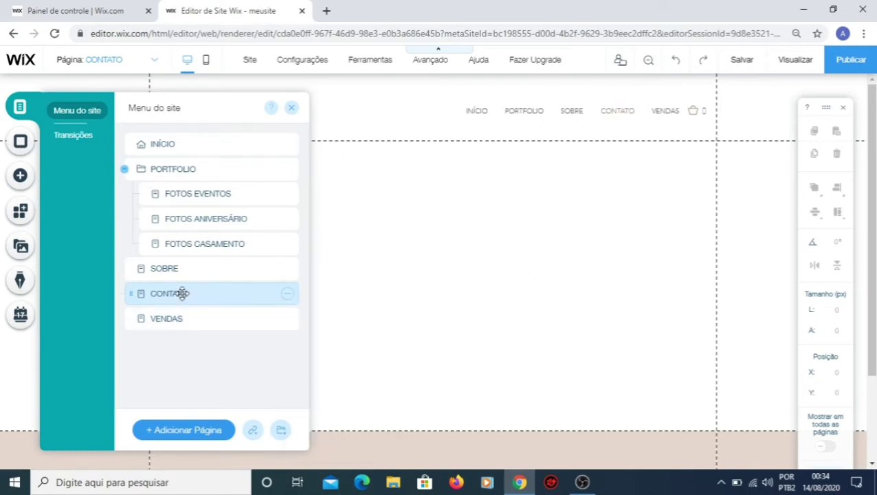
{"action": "left_click_drag", "start_coordinate": [181, 294], "coordinate": [180, 318]}
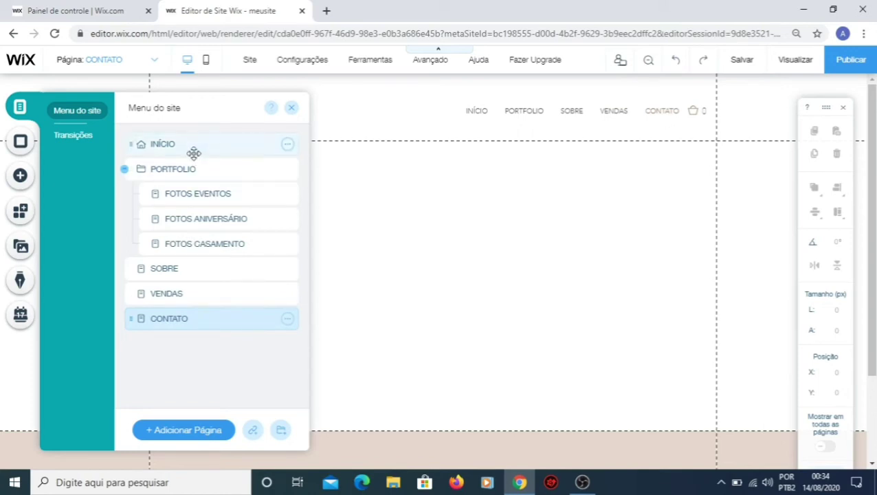
Step: Move the INÍCIO page to the end of the site menu as a main page and return it to the first place
{"action": "left_click_drag", "start_coordinate": [186, 188], "coordinate": [187, 309]}
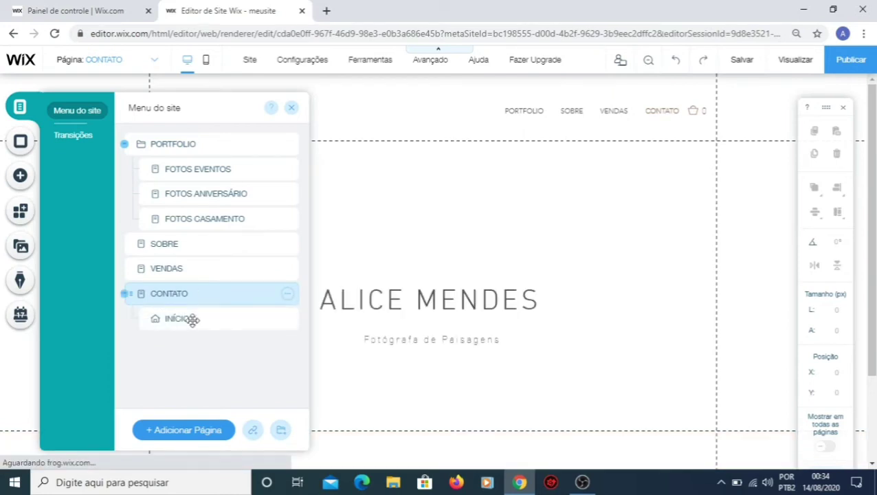
{"action": "left_click", "coordinate": [193, 319]}
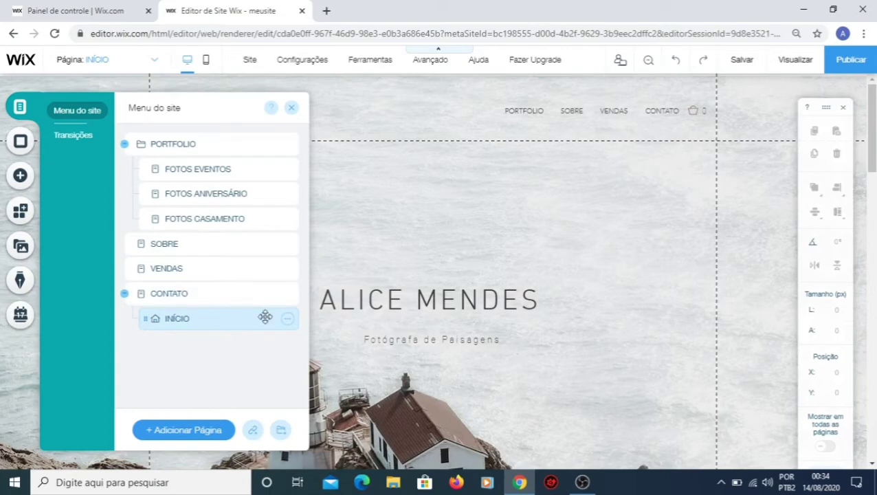
{"action": "left_click", "coordinate": [288, 320]}
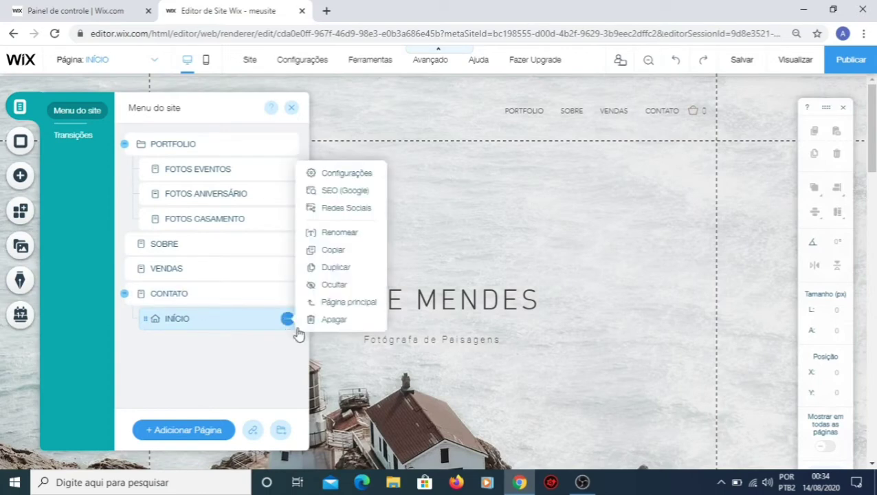
{"action": "left_click", "coordinate": [344, 304]}
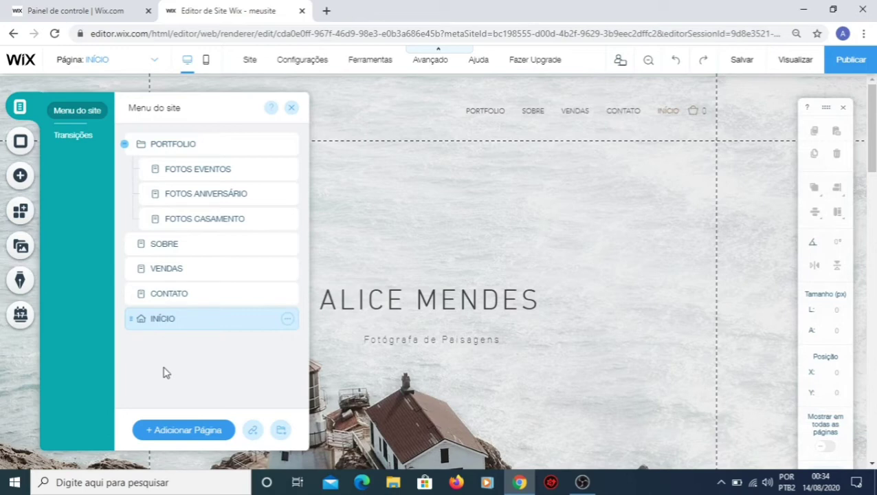
{"action": "left_click_drag", "start_coordinate": [196, 317], "coordinate": [189, 124]}
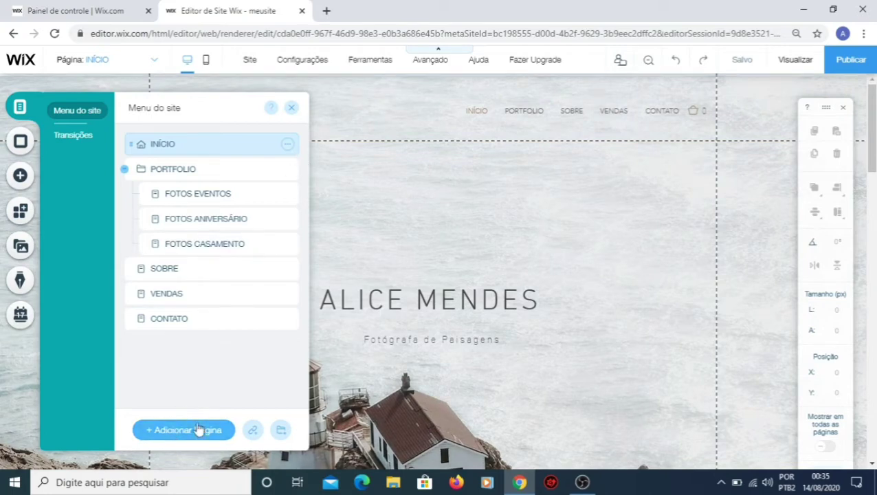
Step: Review the page options offered for INÍCIO, CONTATO and the FOTOS CASAMENTO subpage
{"action": "left_click", "coordinate": [289, 146]}
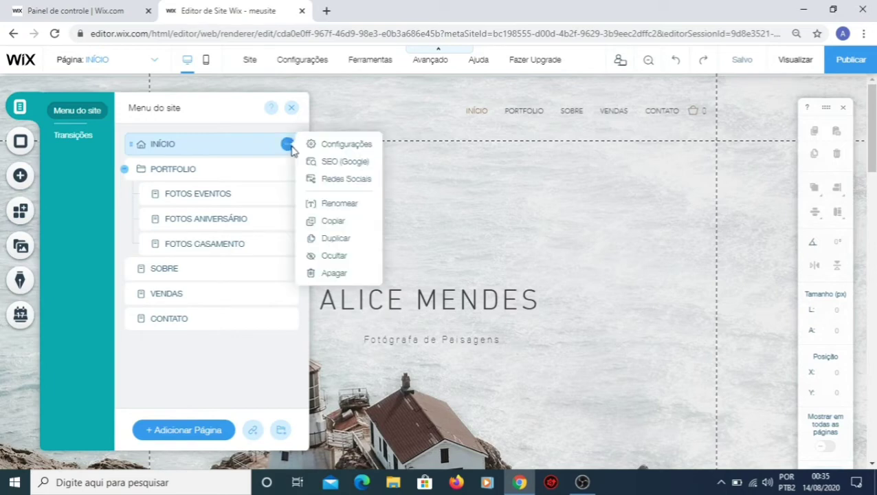
{"action": "left_click", "coordinate": [215, 368]}
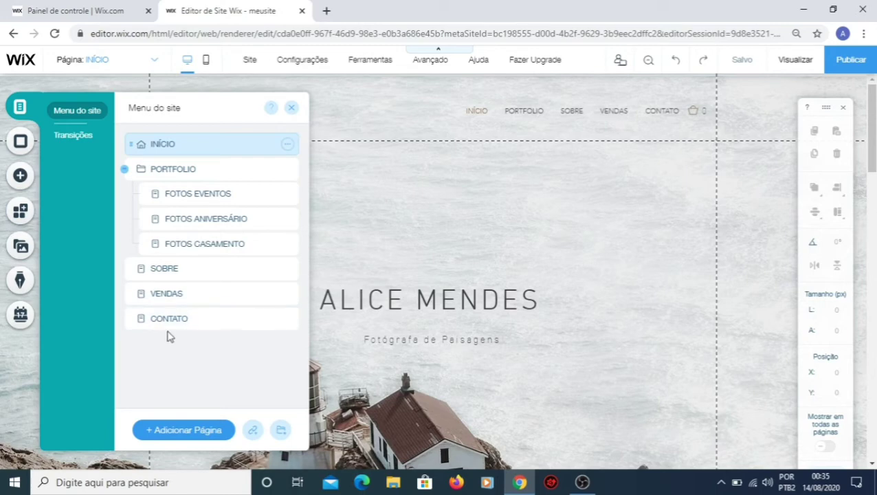
{"action": "left_click", "coordinate": [286, 321]}
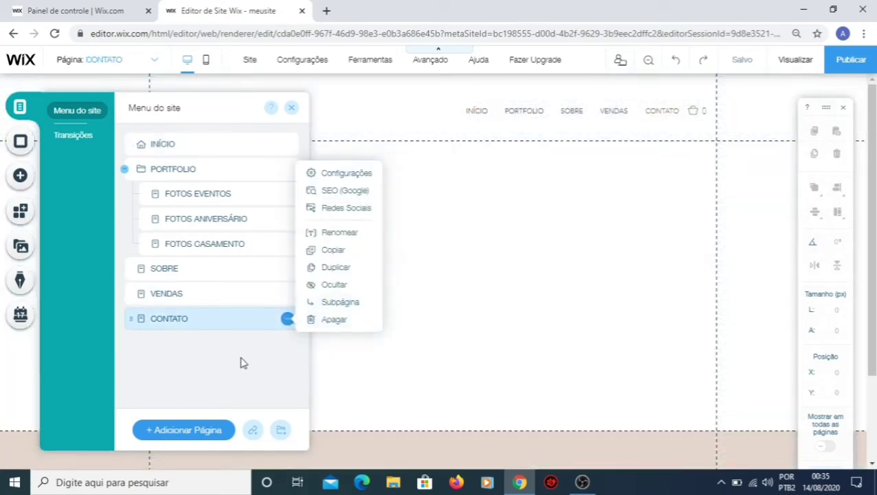
{"action": "left_click", "coordinate": [241, 362]}
{"action": "left_click", "coordinate": [289, 246]}
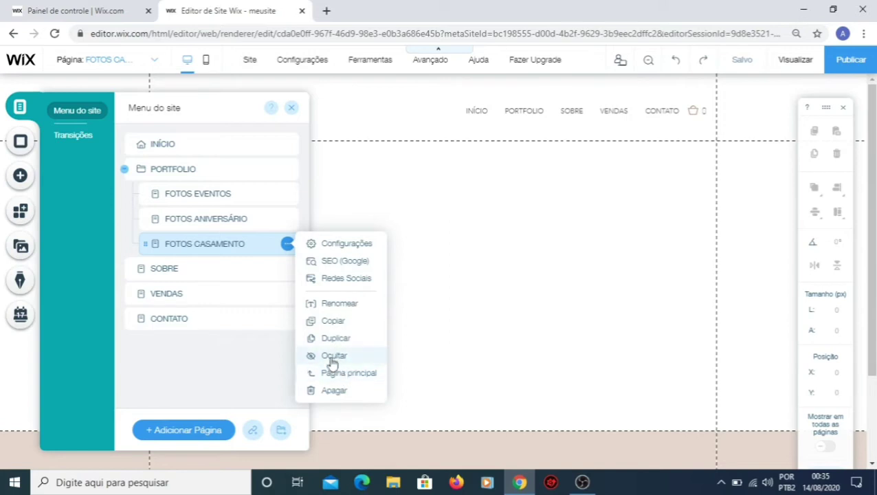
{"action": "left_click", "coordinate": [232, 390]}
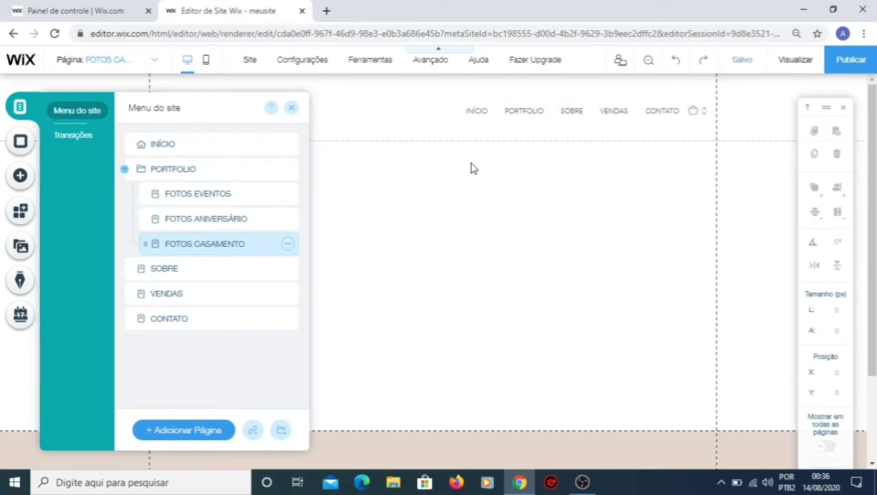
Step: Examine the navigation, layout and design options of the horizontal menu in the page header
{"action": "left_click", "coordinate": [531, 112]}
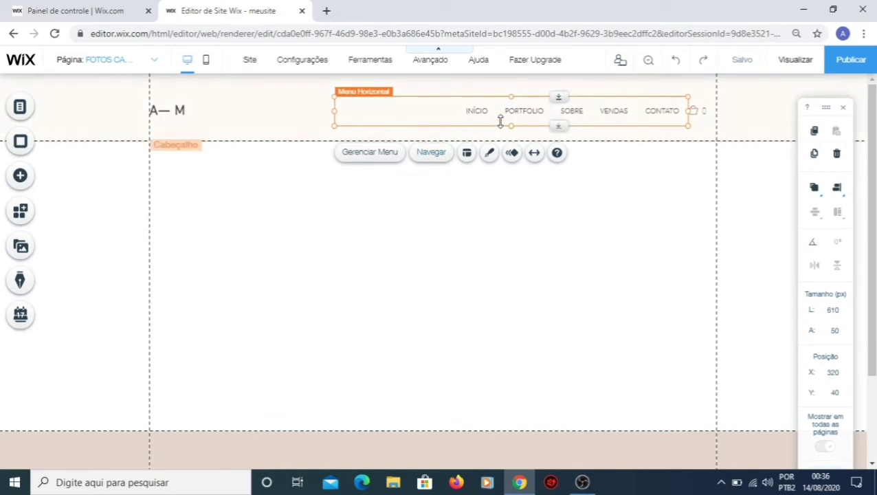
{"action": "left_click", "coordinate": [433, 152]}
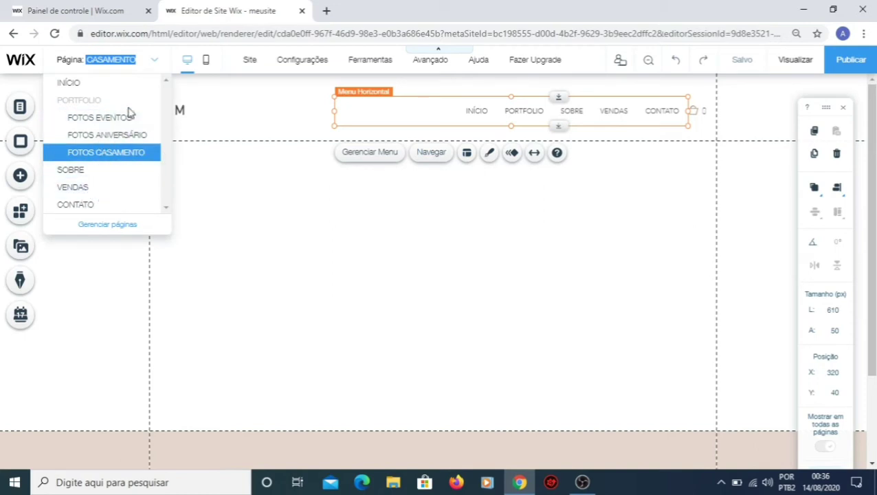
{"action": "left_click", "coordinate": [467, 156]}
{"action": "left_click", "coordinate": [468, 155]}
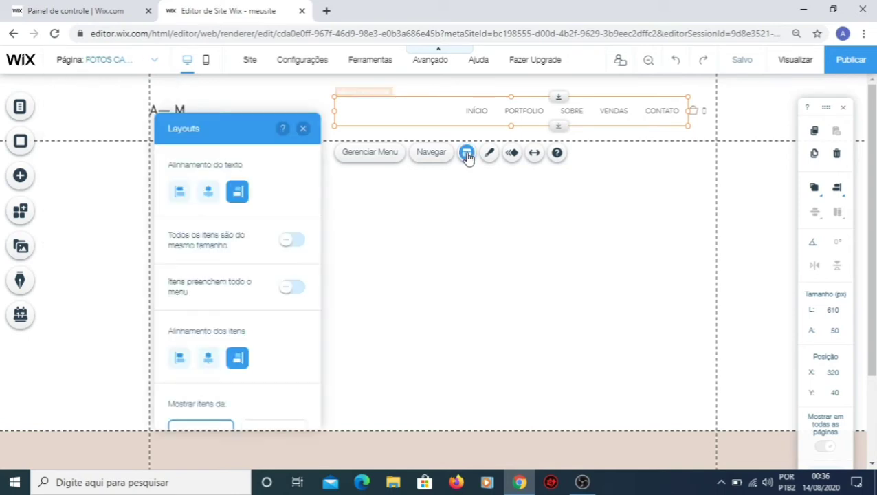
{"action": "left_click", "coordinate": [489, 154]}
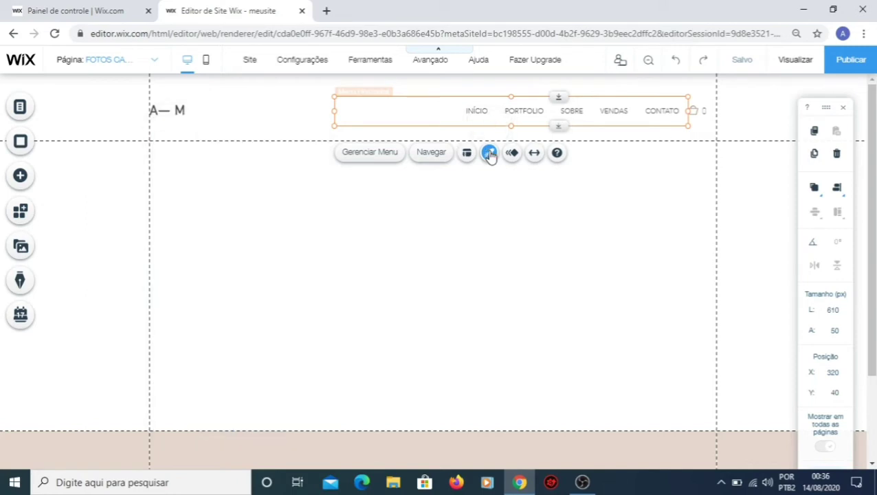
{"action": "left_click", "coordinate": [492, 159]}
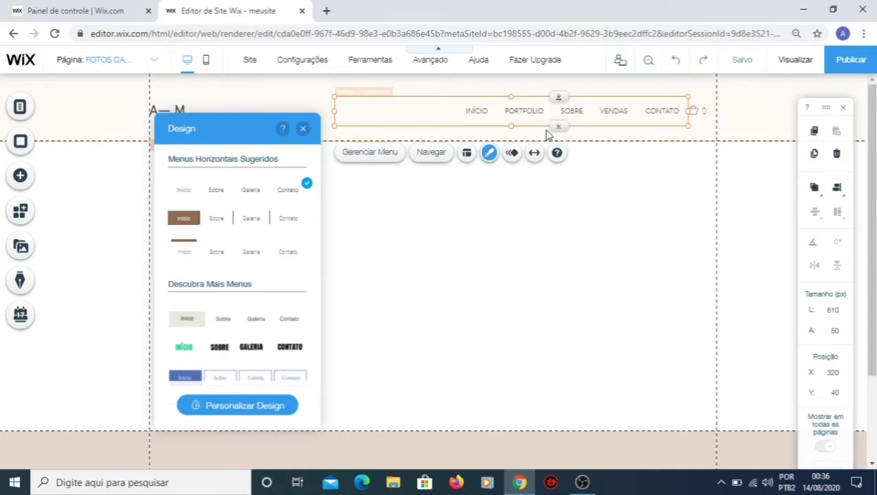
Step: Center the text alignment of the header's horizontal menu and widen the menu leftward to about 748 px
{"action": "left_click", "coordinate": [468, 153]}
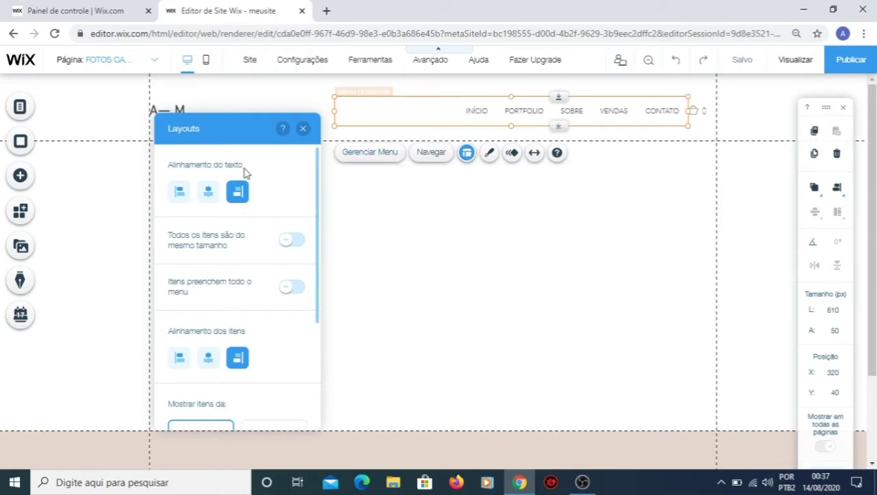
{"action": "left_click", "coordinate": [181, 198]}
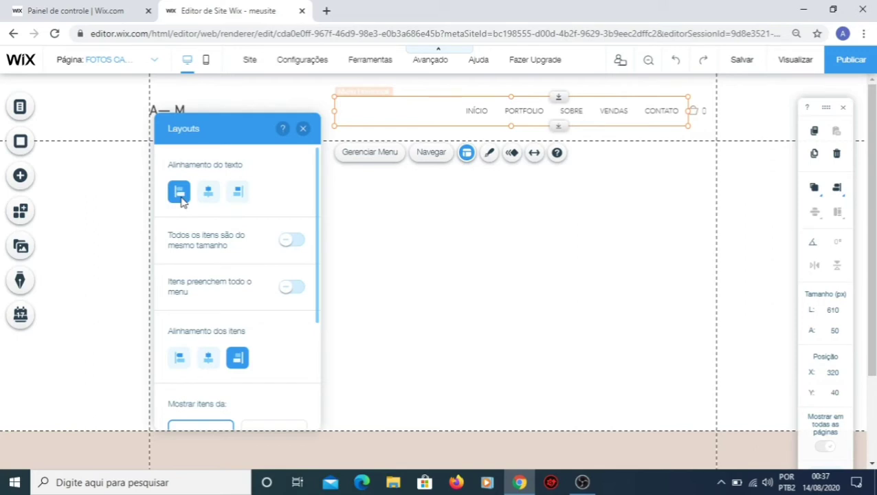
{"action": "left_click", "coordinate": [207, 197]}
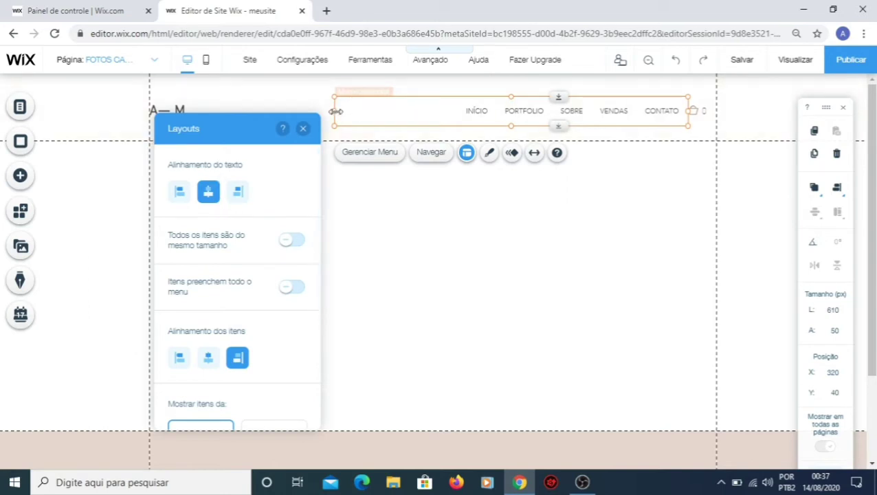
{"action": "left_click_drag", "start_coordinate": [336, 111], "coordinate": [255, 114]}
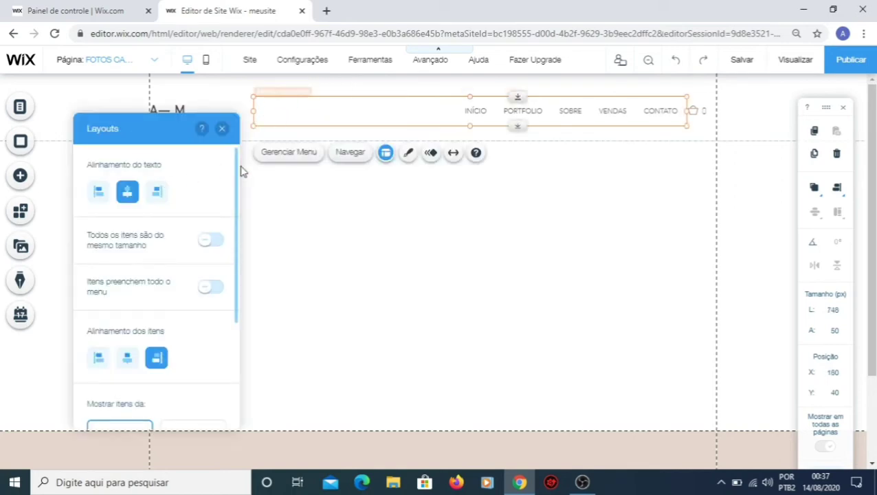
Step: Try making all items of the horizontal menu the same size and turn the option off again
{"action": "left_click", "coordinate": [216, 244]}
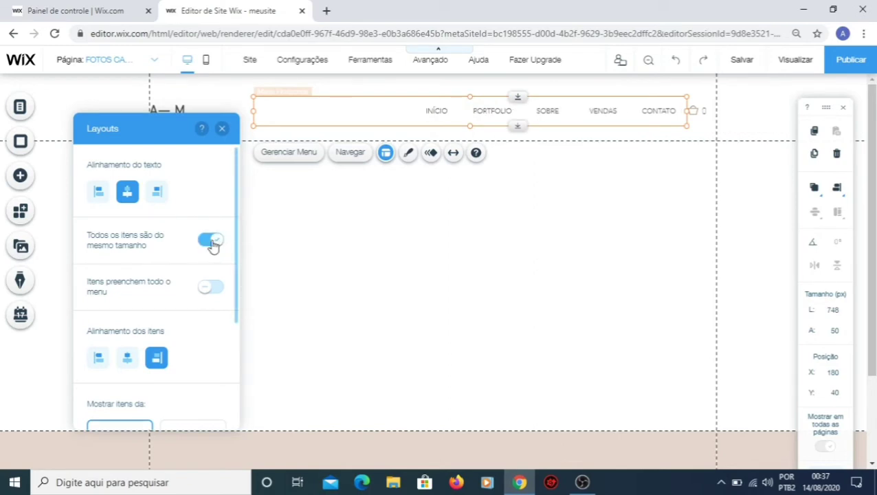
{"action": "left_click", "coordinate": [213, 244]}
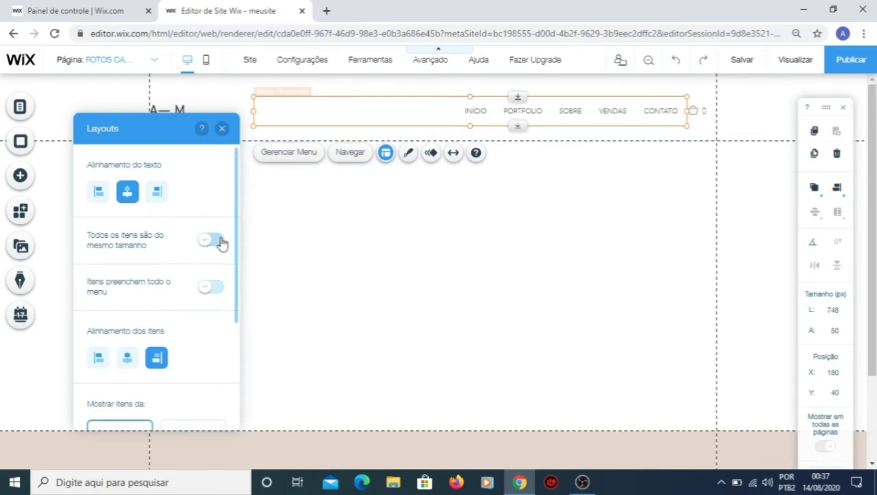
Step: Make all items of the header's horizontal menu the same size and let them fill the whole menu
{"action": "left_click", "coordinate": [221, 242]}
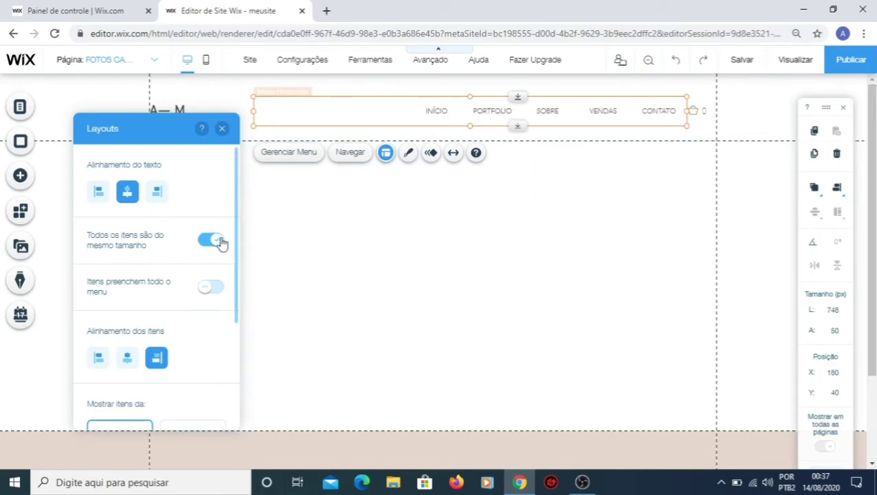
{"action": "left_click", "coordinate": [219, 292]}
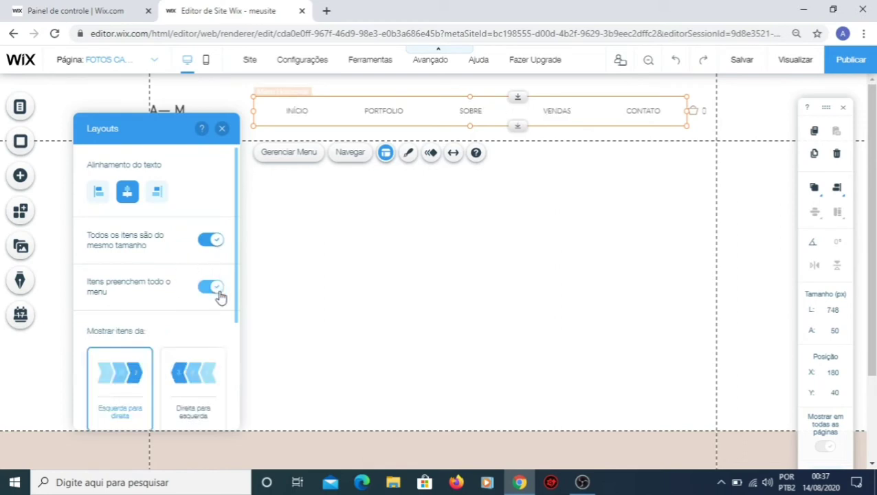
Step: Try right and left text alignment for the horizontal menu and restore the centered alignment
{"action": "left_click", "coordinate": [156, 198]}
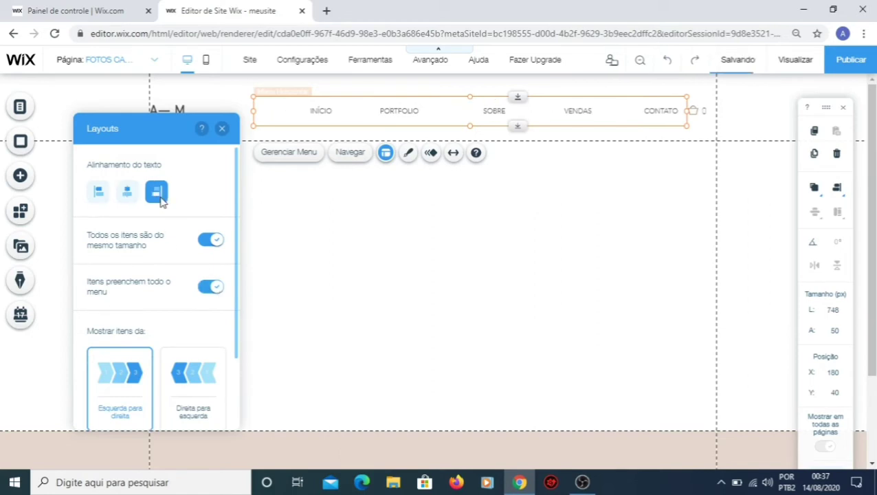
{"action": "left_click", "coordinate": [103, 196]}
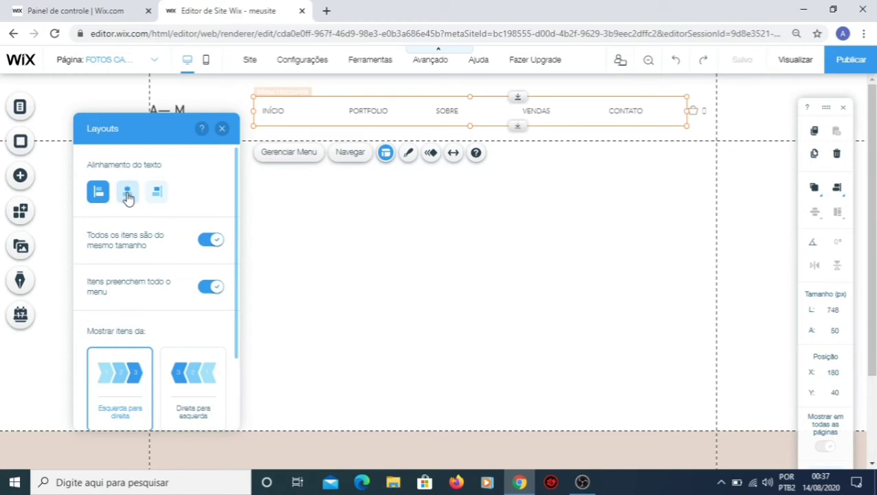
{"action": "left_click", "coordinate": [127, 195]}
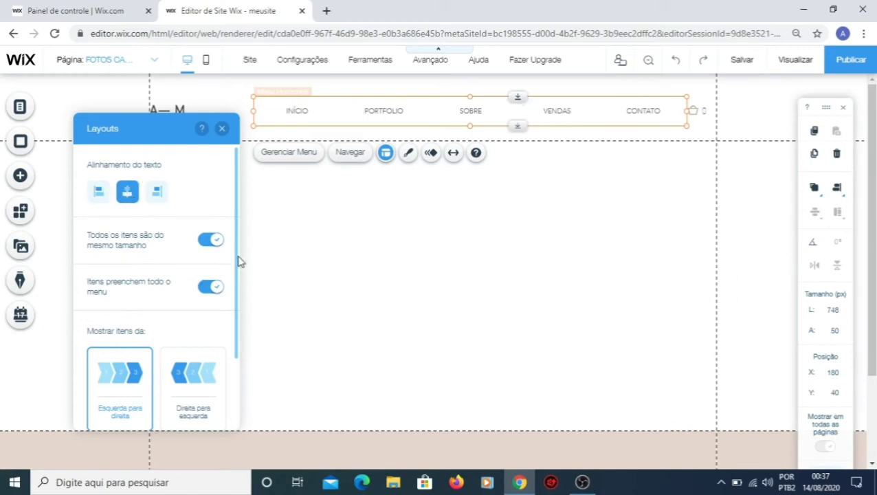
Step: Set the horizontal menu to show its items from right to left and close the layout settings
{"action": "left_click_drag", "start_coordinate": [238, 264], "coordinate": [234, 322]}
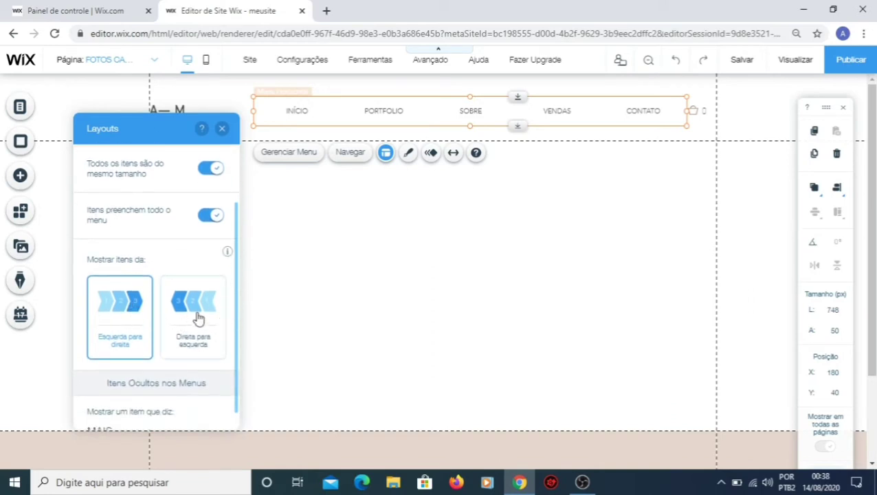
{"action": "left_click", "coordinate": [198, 318]}
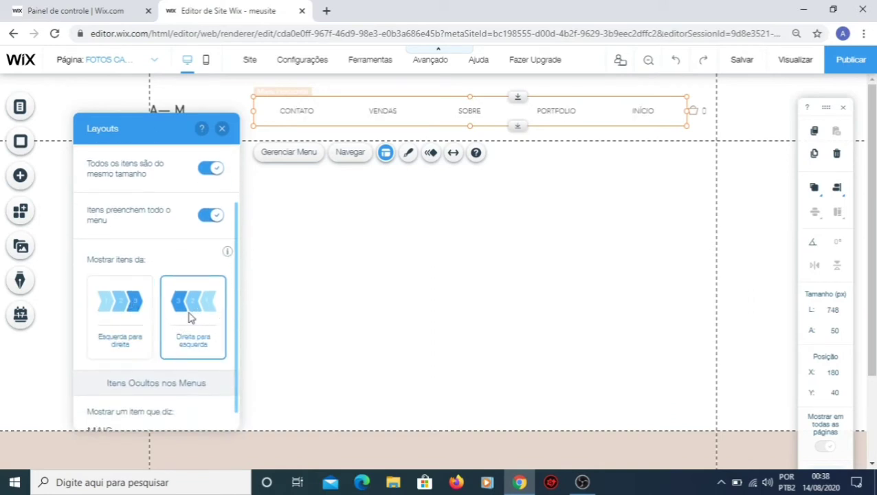
{"action": "left_click", "coordinate": [144, 316]}
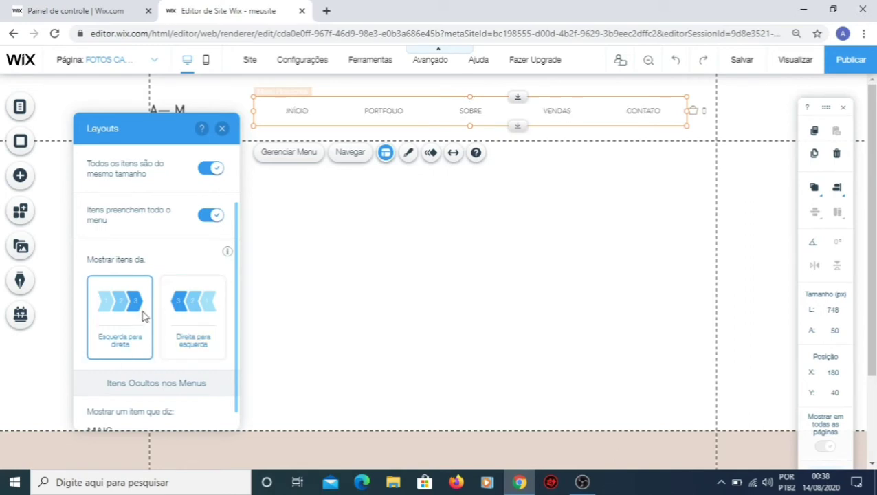
{"action": "left_click", "coordinate": [197, 314]}
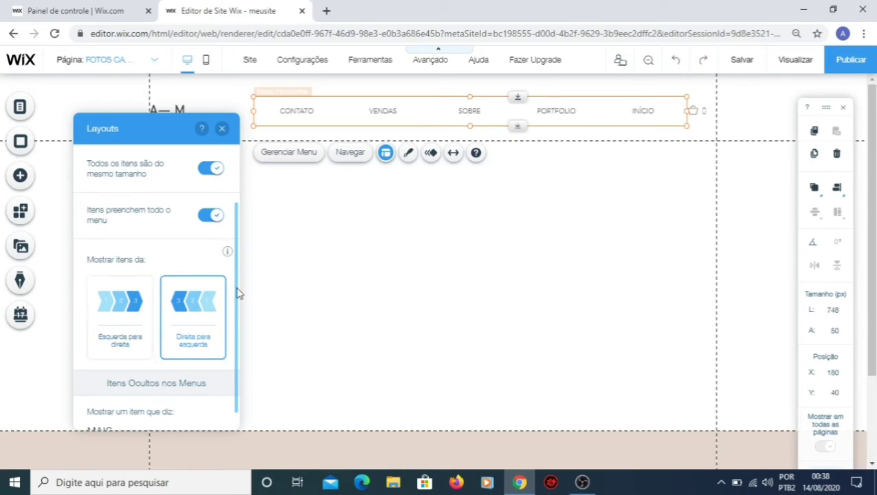
{"action": "scroll", "coordinate": [234, 337], "scroll_direction": "down", "scroll_amount": 1}
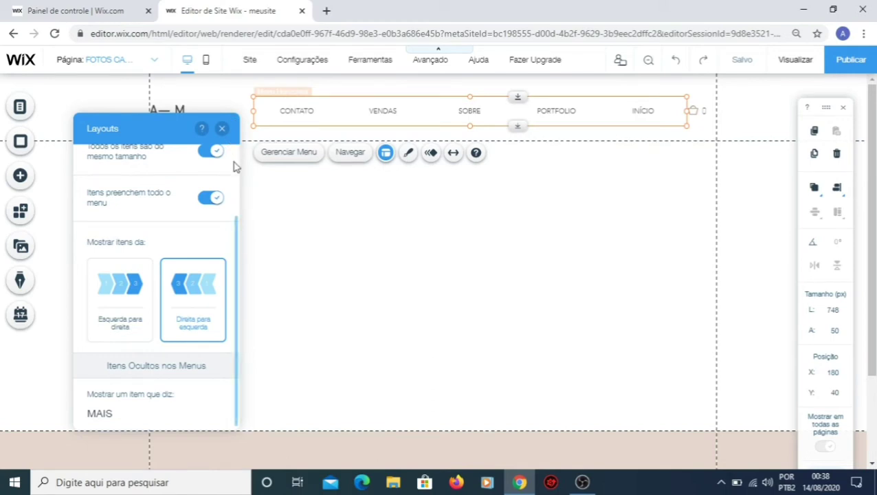
{"action": "scroll", "coordinate": [237, 167], "scroll_direction": "up", "scroll_amount": 2}
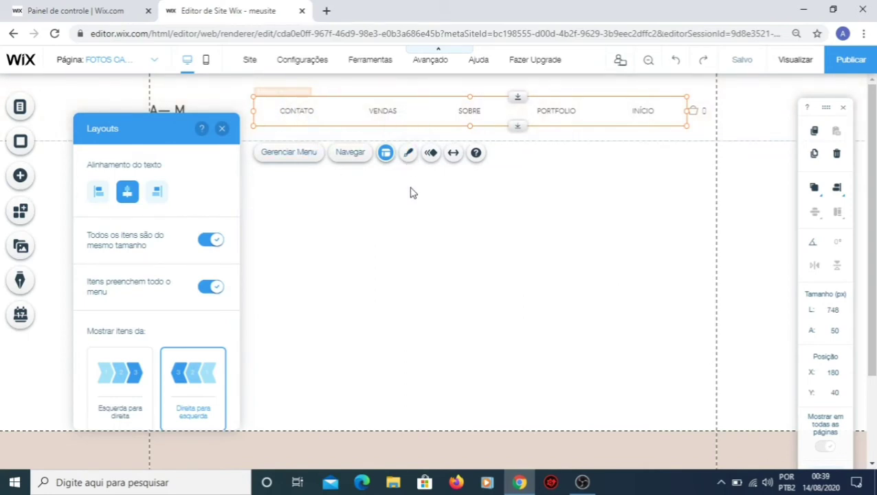
{"action": "left_click", "coordinate": [223, 130]}
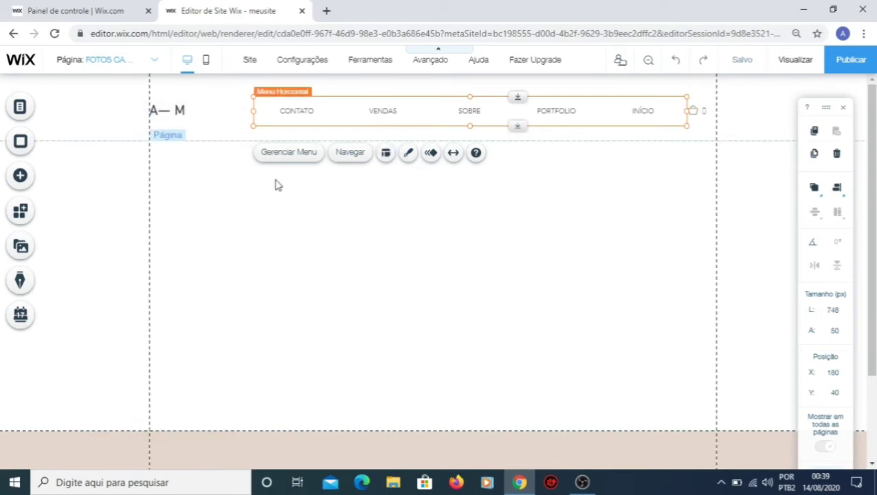
Step: Delete the A— M text from the header, undo the deletion once, and delete the text again
{"action": "left_click", "coordinate": [180, 108]}
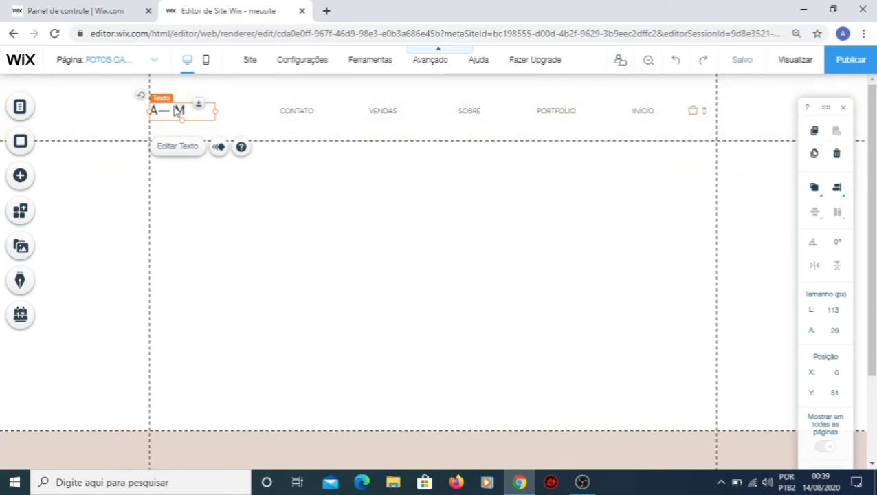
{"action": "key", "text": "Delete"}
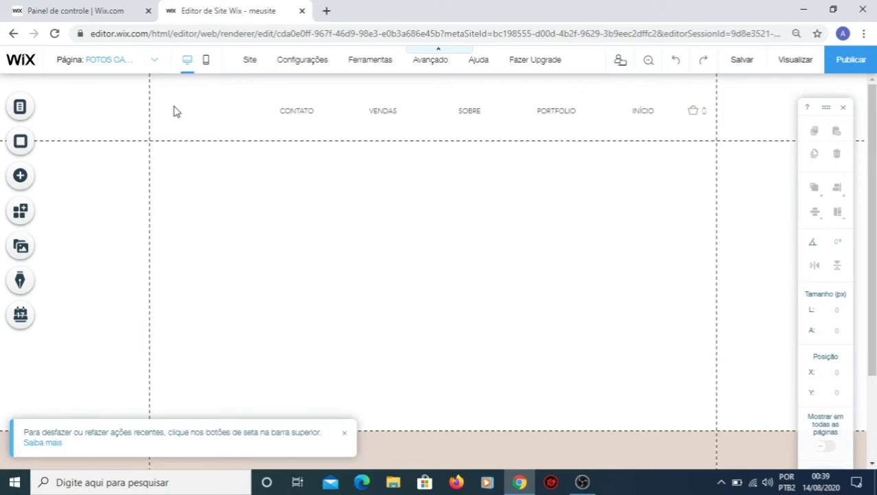
{"action": "left_click", "coordinate": [678, 64]}
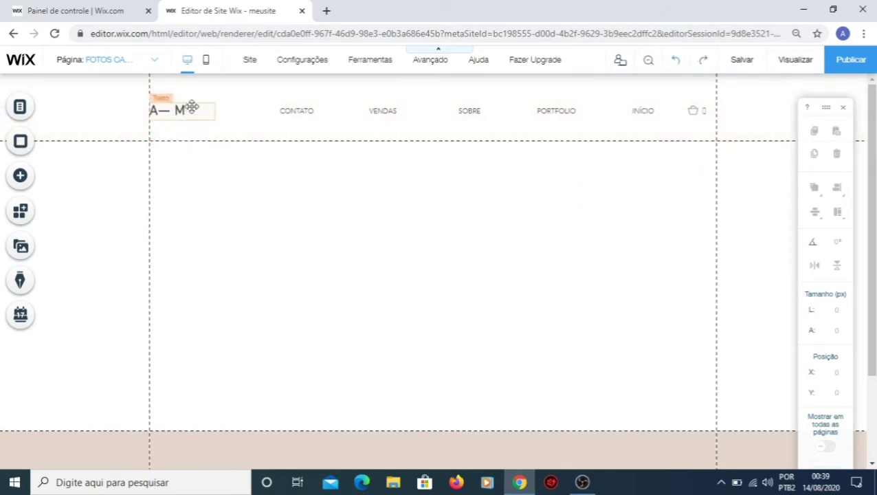
{"action": "left_click", "coordinate": [192, 106]}
{"action": "key", "text": "Delete"}
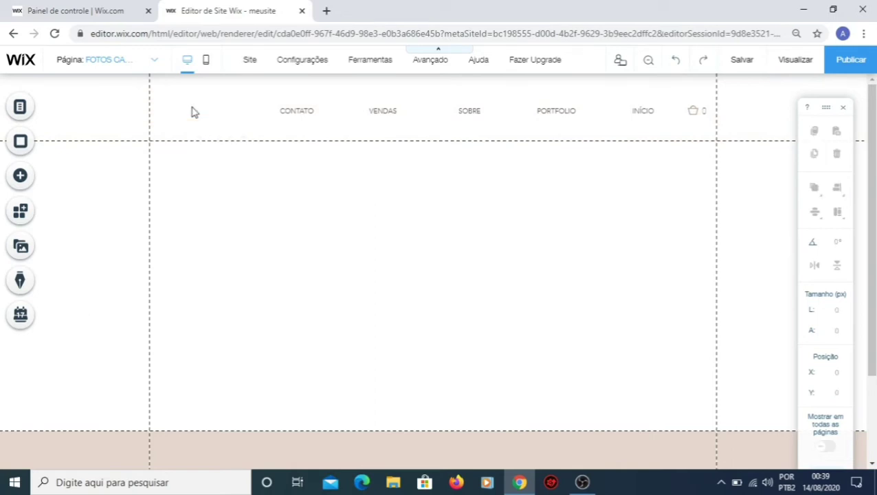
Step: Try aligning the header's horizontal menu to the center, the left and the right of the page
{"action": "left_click", "coordinate": [334, 117]}
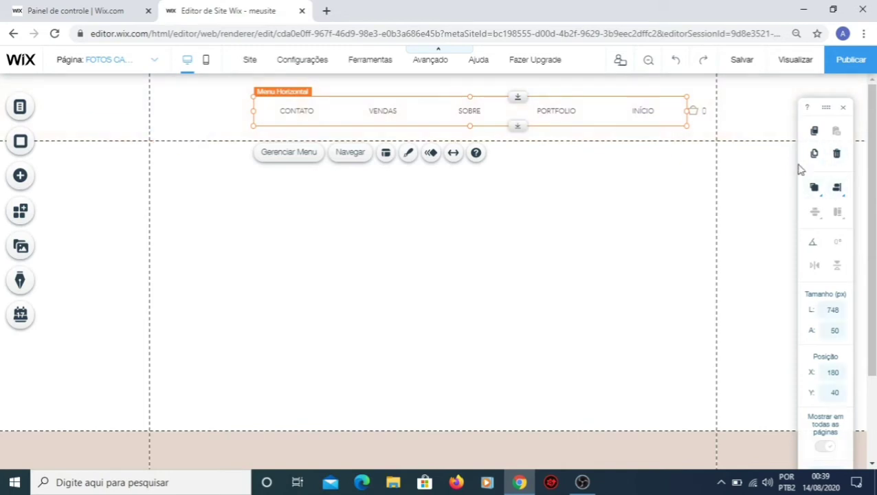
{"action": "left_click", "coordinate": [837, 188]}
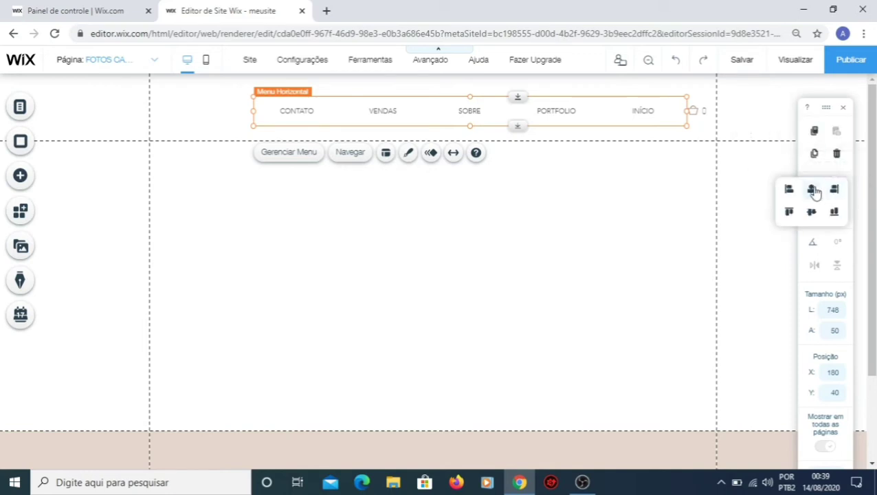
{"action": "left_click", "coordinate": [812, 190]}
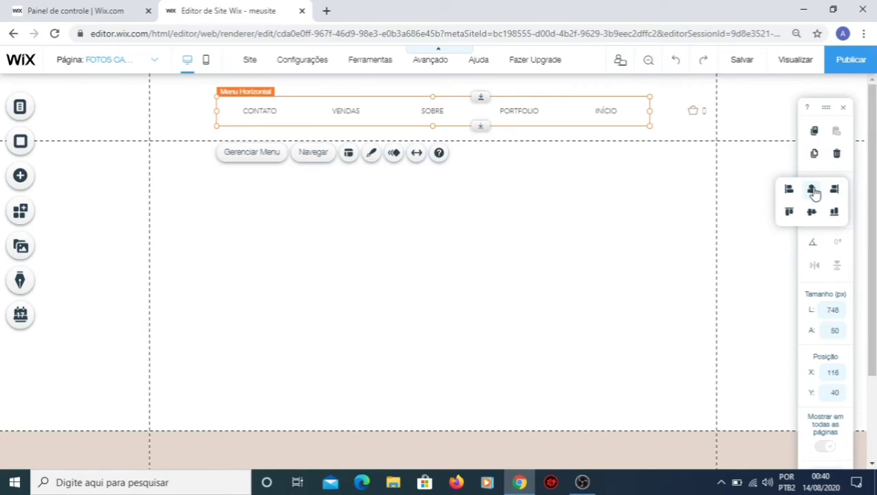
{"action": "left_click", "coordinate": [790, 190]}
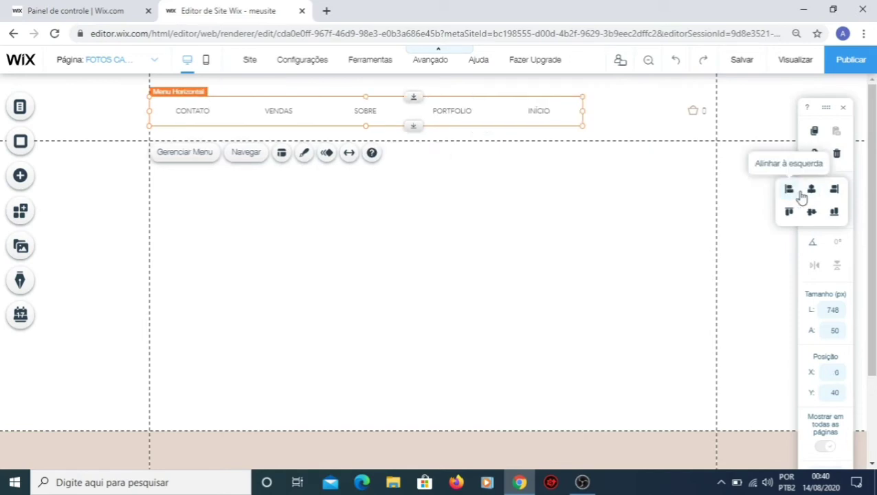
{"action": "left_click", "coordinate": [834, 191]}
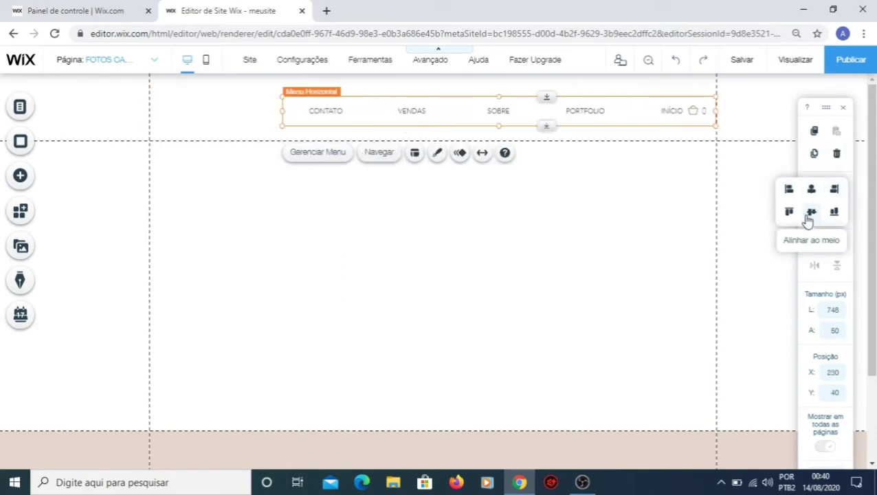
Step: Align the horizontal menu vertically to the middle of the header and horizontally to the center
{"action": "left_click", "coordinate": [810, 213]}
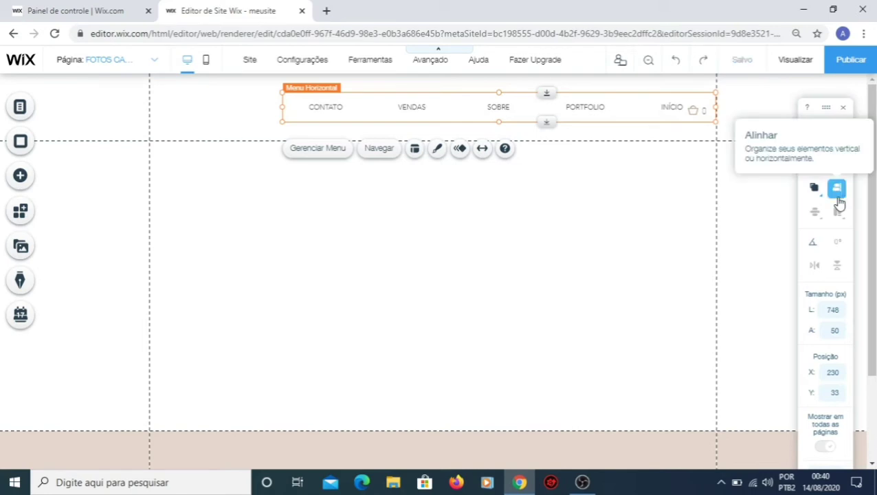
{"action": "mouse_move", "coordinate": [837, 190]}
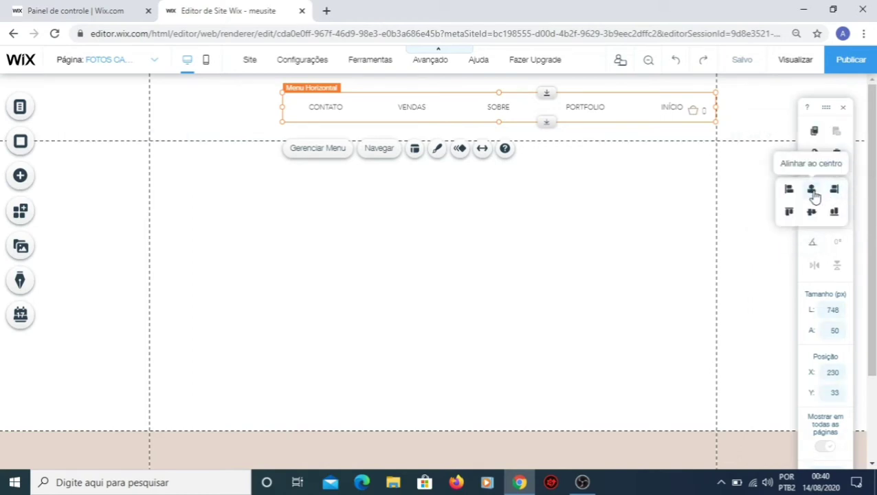
{"action": "left_click", "coordinate": [813, 193]}
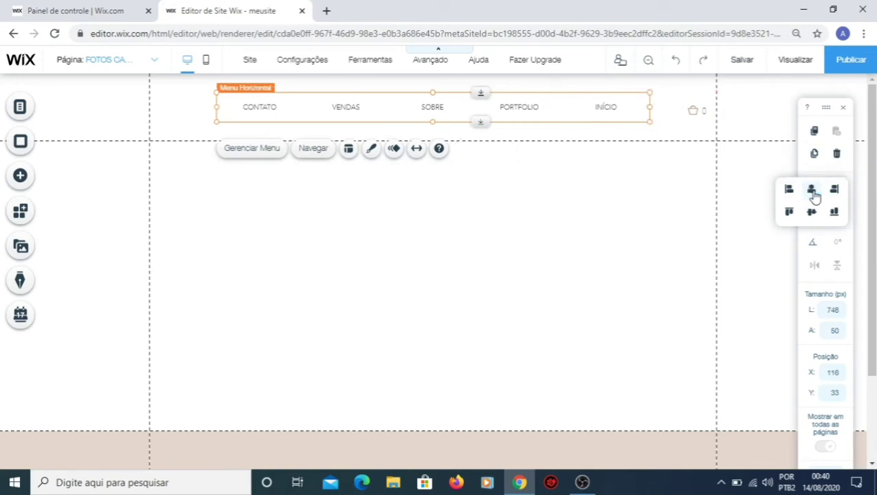
{"action": "left_click", "coordinate": [484, 244]}
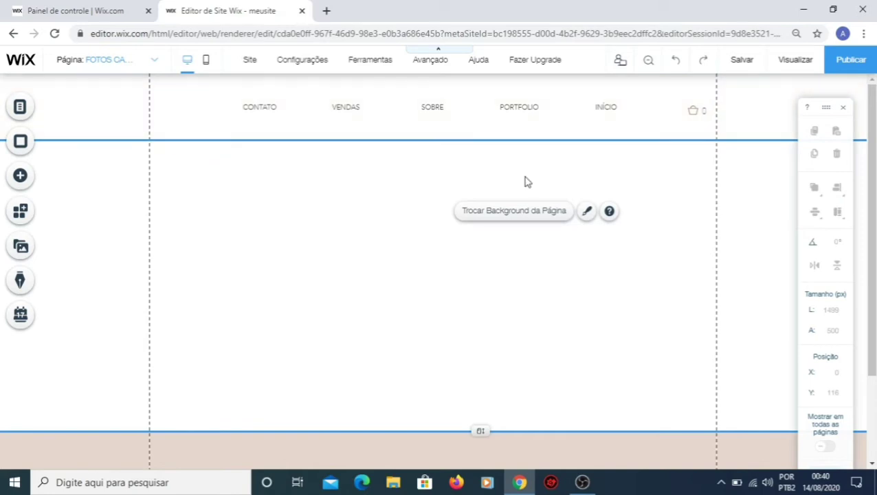
Step: Remove the shopping cart from the header and switch to the INÍCIO page
{"action": "left_click", "coordinate": [697, 112]}
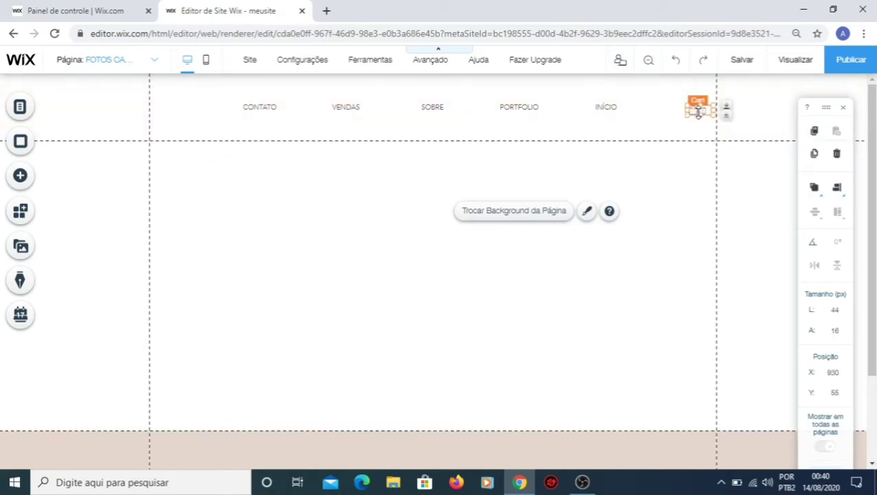
{"action": "left_click", "coordinate": [674, 172]}
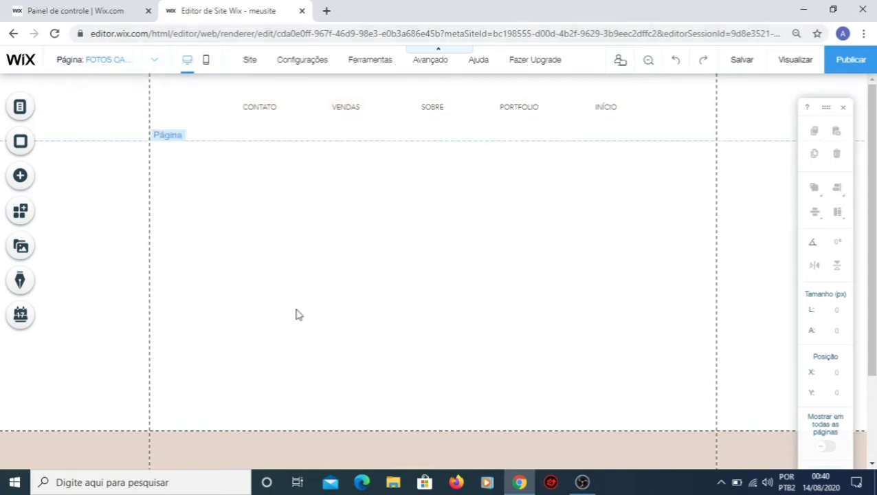
{"action": "left_click", "coordinate": [144, 66]}
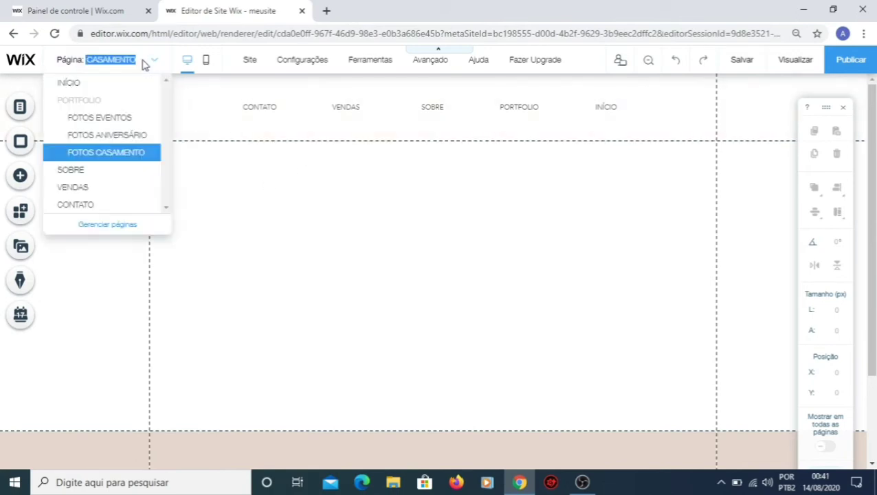
{"action": "left_click", "coordinate": [83, 85]}
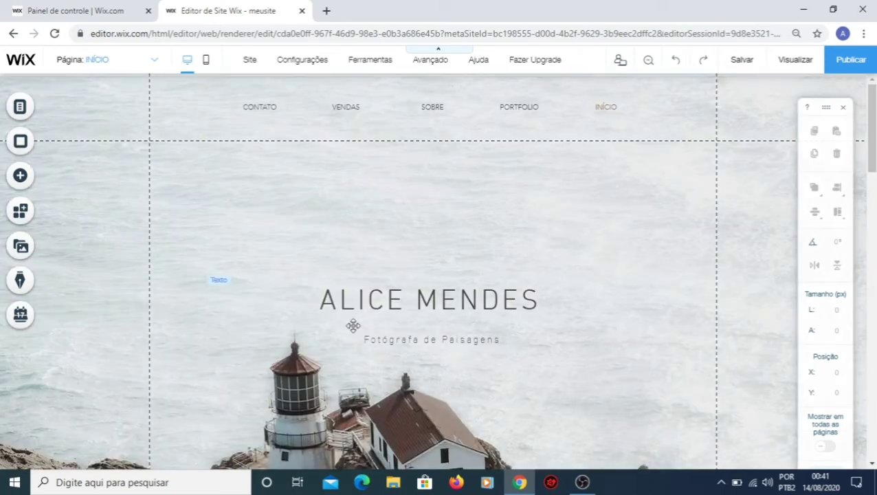
Step: Try the suggested brown-filled, plain and brown top-line designs on the header's horizontal menu
{"action": "left_click", "coordinate": [460, 110]}
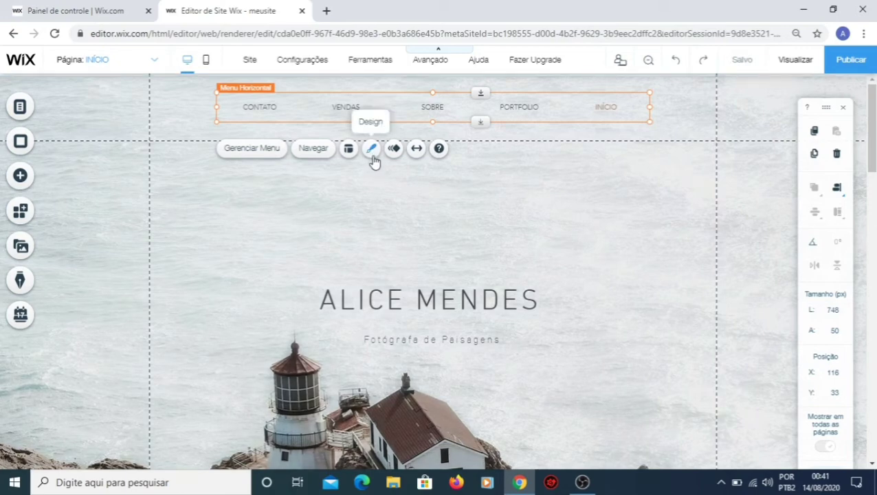
{"action": "left_click", "coordinate": [372, 150]}
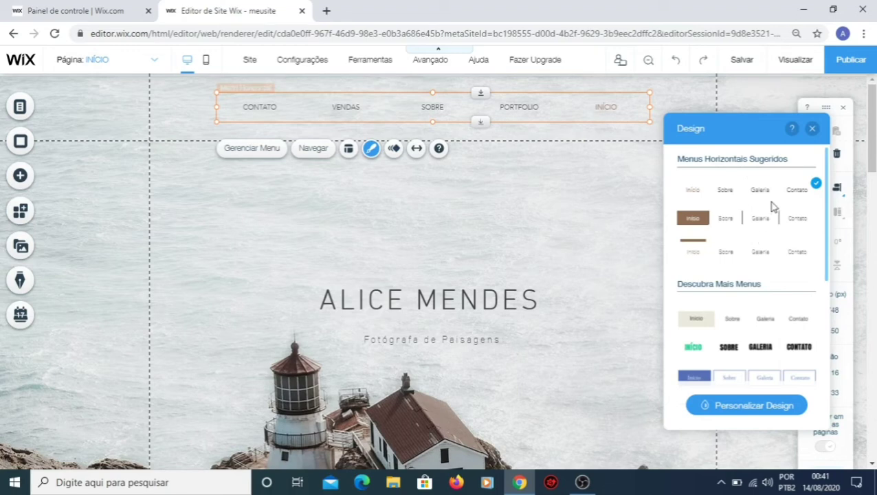
{"action": "left_click", "coordinate": [698, 226]}
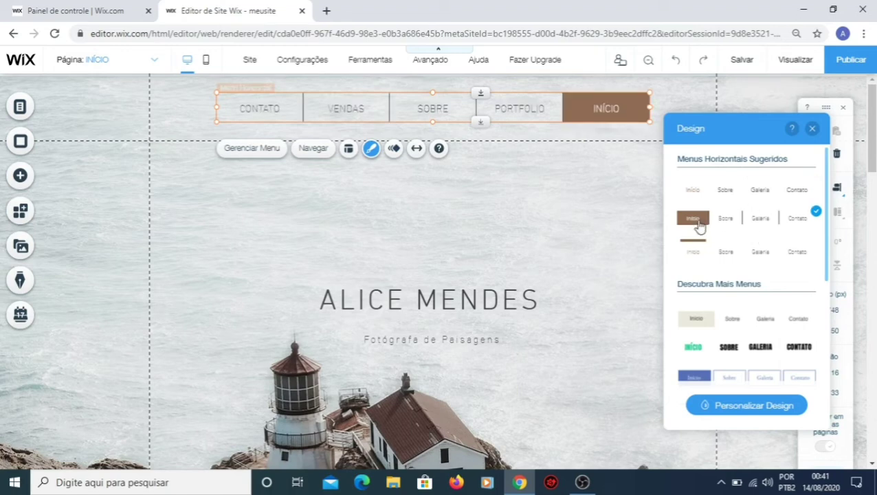
{"action": "left_click", "coordinate": [759, 196]}
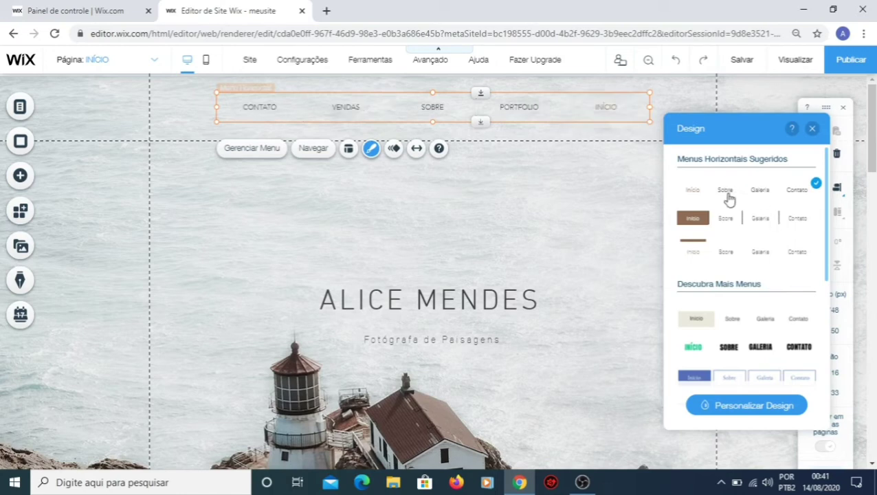
{"action": "left_click", "coordinate": [732, 254]}
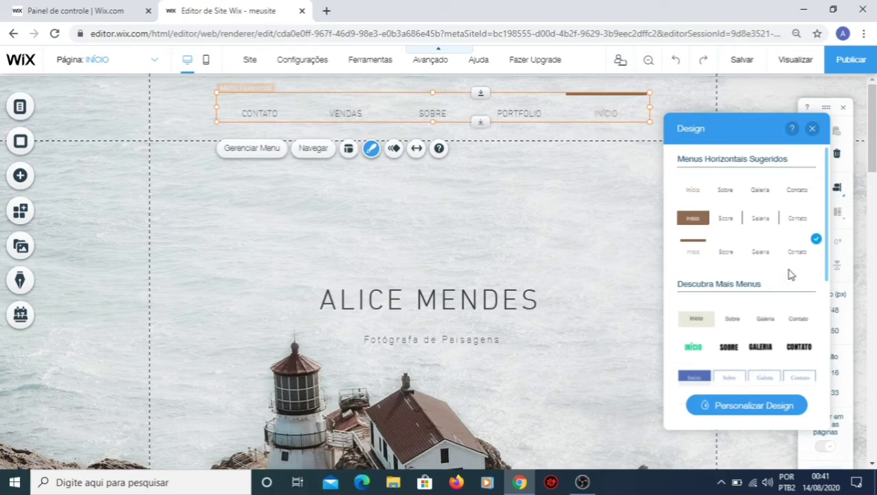
Step: Try the bold green, beige, blue outlined and dark top-line menu designs, and return to the plain suggested design
{"action": "left_click_drag", "start_coordinate": [828, 272], "coordinate": [828, 303]}
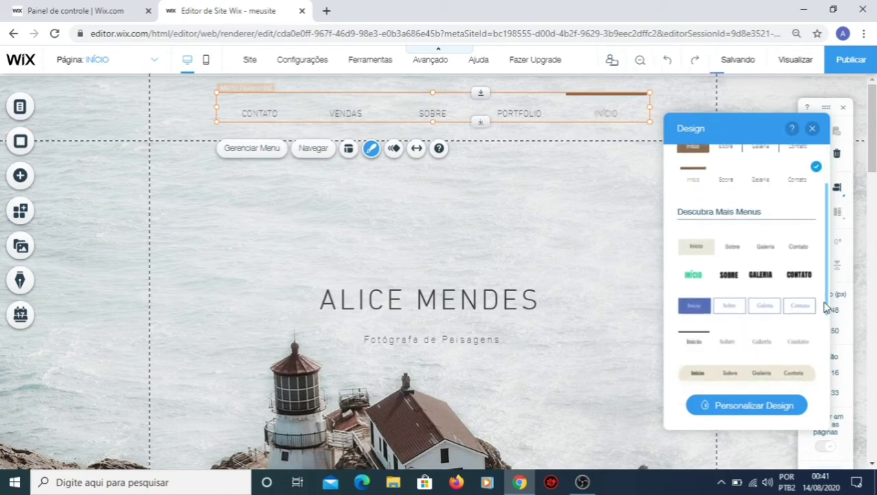
{"action": "left_click", "coordinate": [746, 286]}
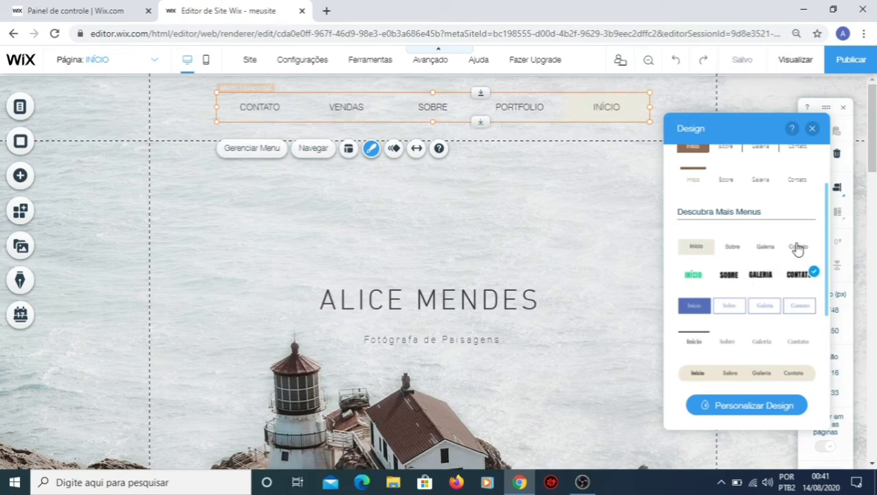
{"action": "left_click", "coordinate": [798, 248]}
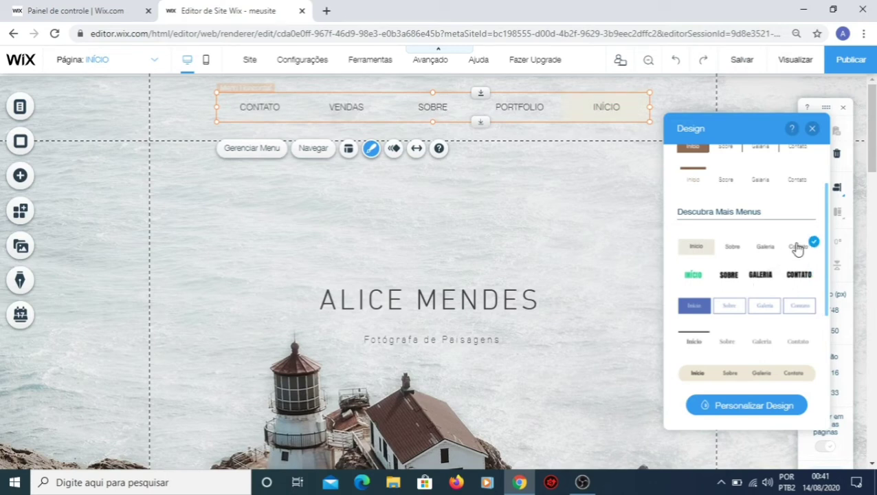
{"action": "left_click", "coordinate": [748, 309]}
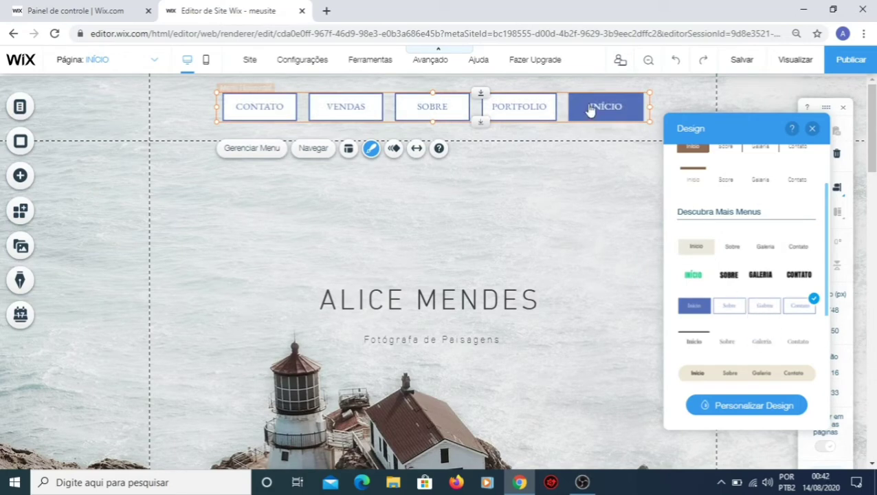
{"action": "left_click", "coordinate": [757, 346]}
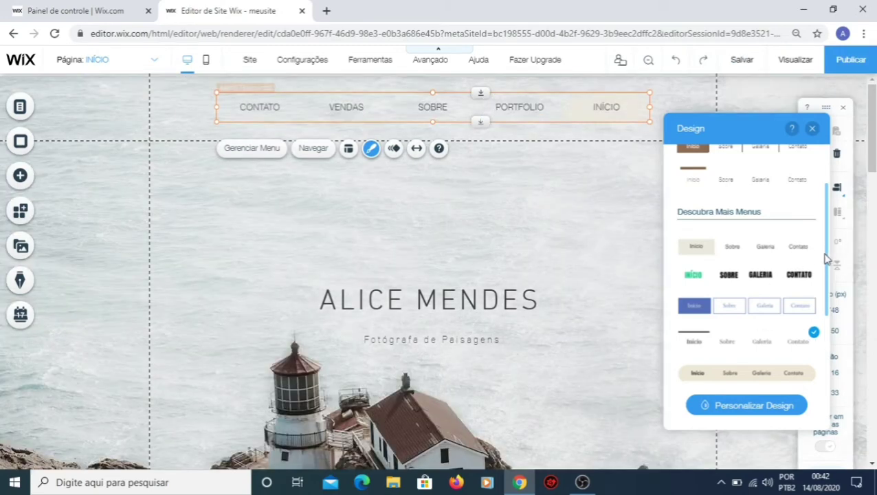
{"action": "left_click_drag", "start_coordinate": [827, 263], "coordinate": [827, 223]}
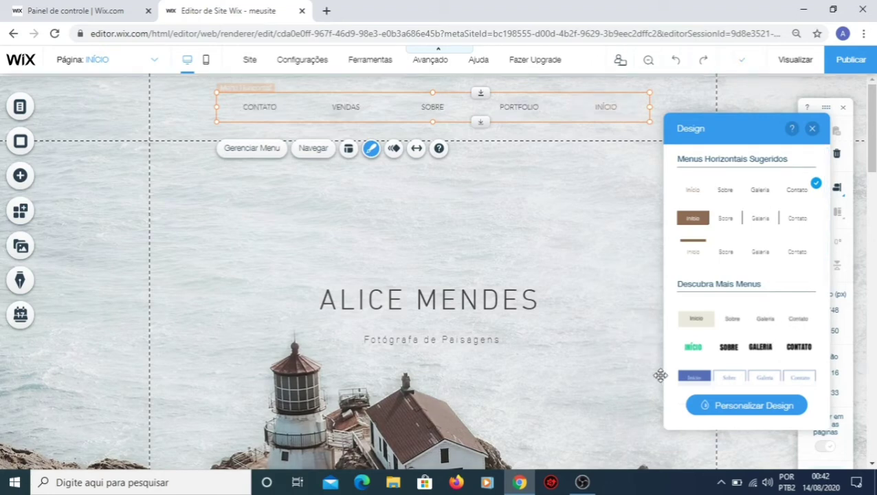
Step: Try the separator, solid-fill and two gradient layouts in the menu's design customization, and return to the plain text layout
{"action": "left_click", "coordinate": [749, 405]}
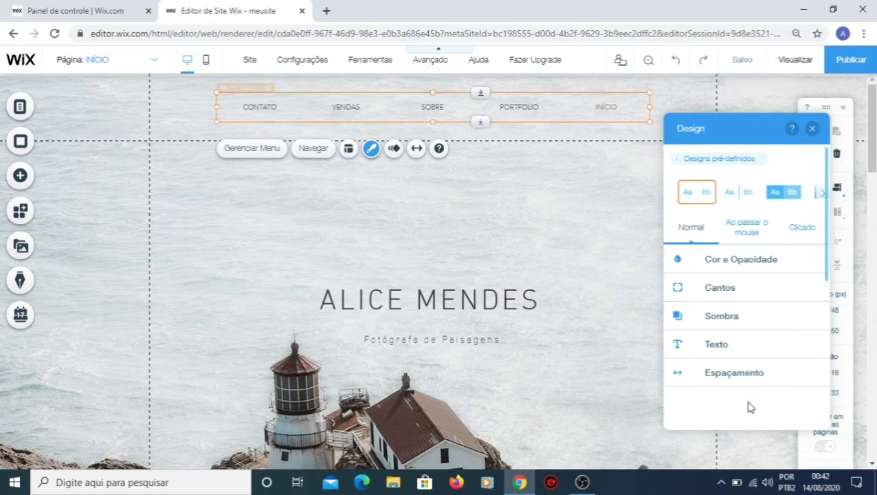
{"action": "left_click", "coordinate": [747, 198]}
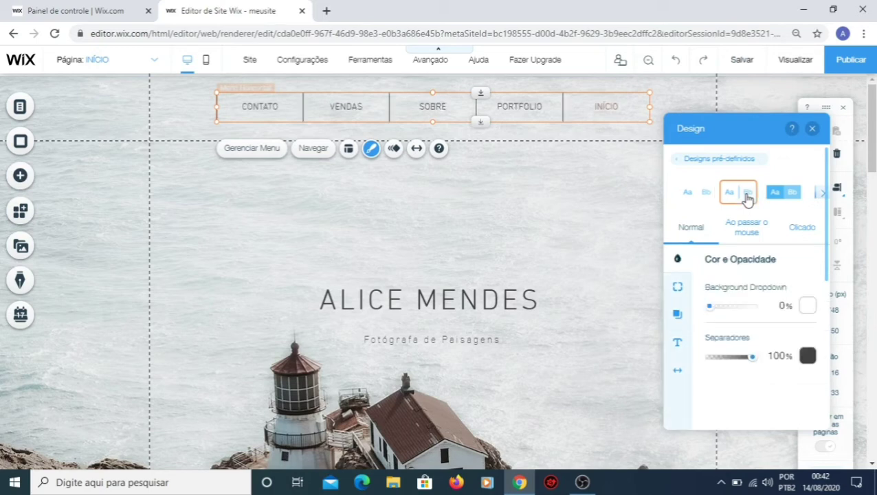
{"action": "left_click", "coordinate": [778, 198]}
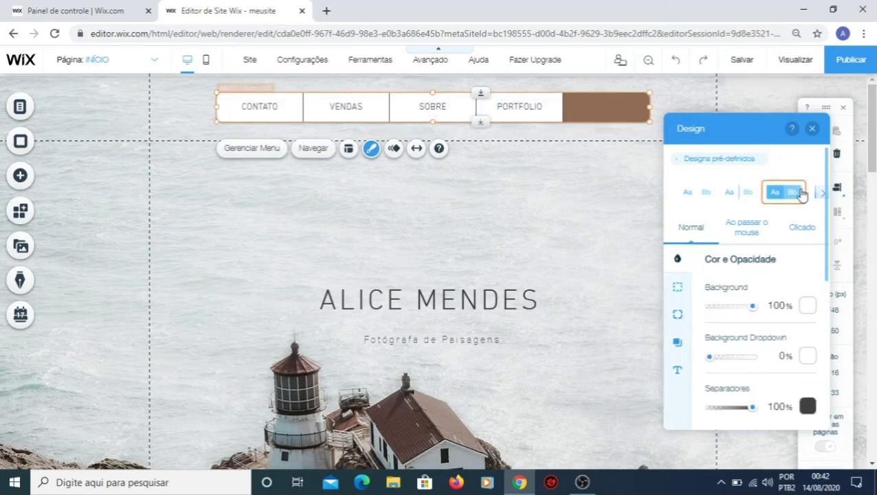
{"action": "left_click", "coordinate": [821, 194]}
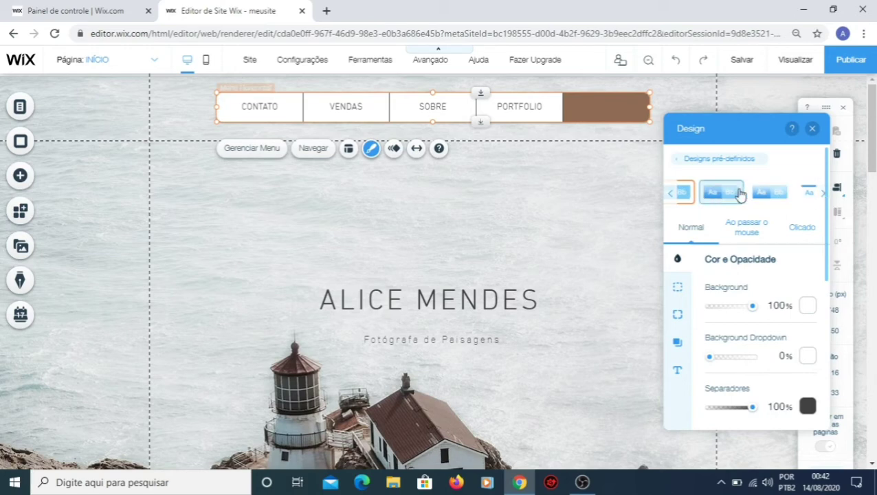
{"action": "left_click", "coordinate": [721, 196]}
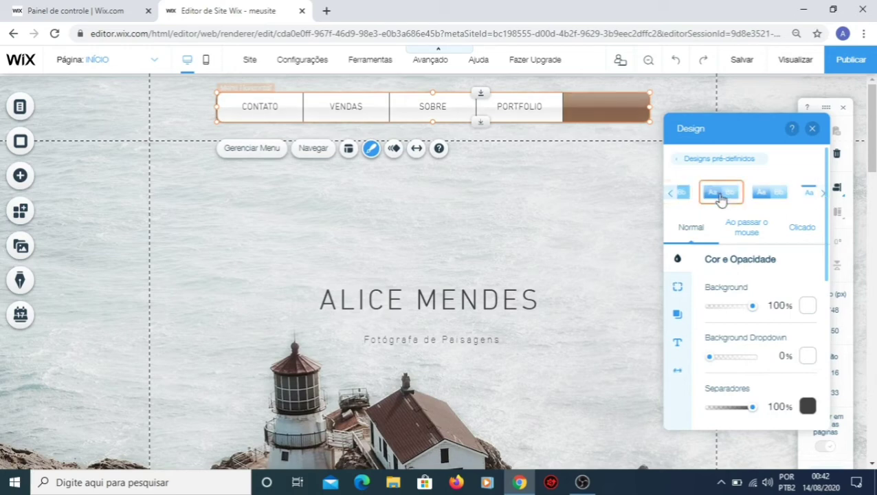
{"action": "left_click", "coordinate": [758, 197]}
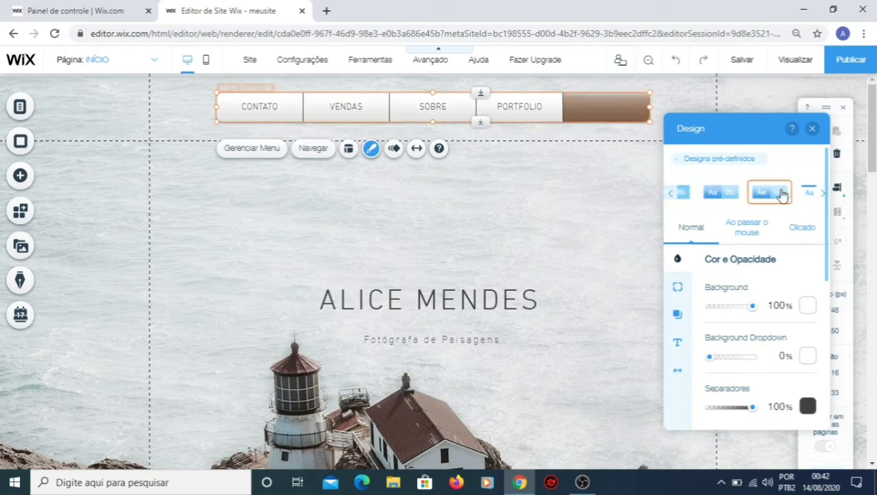
{"action": "left_click", "coordinate": [672, 197]}
{"action": "left_click", "coordinate": [672, 197]}
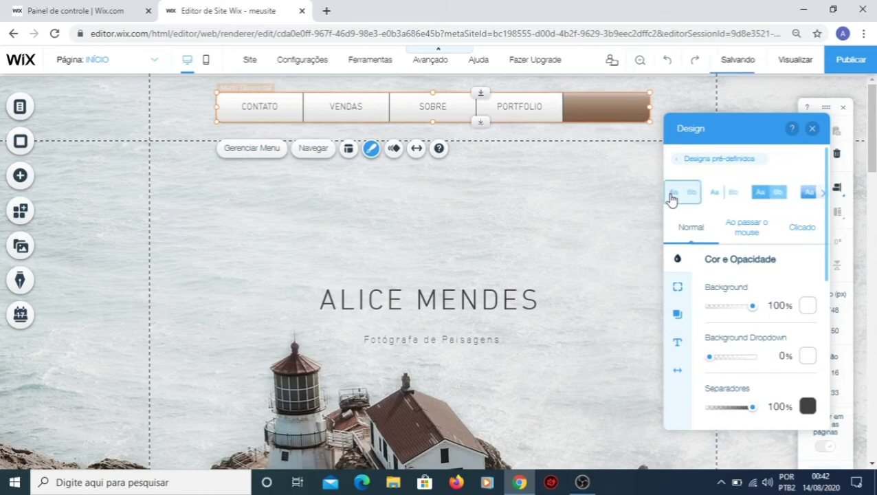
{"action": "left_click", "coordinate": [672, 198]}
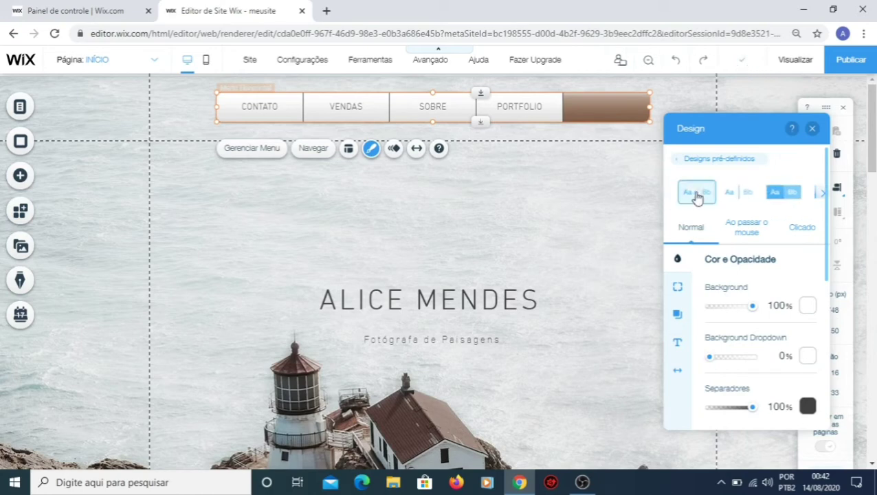
{"action": "left_click", "coordinate": [698, 198]}
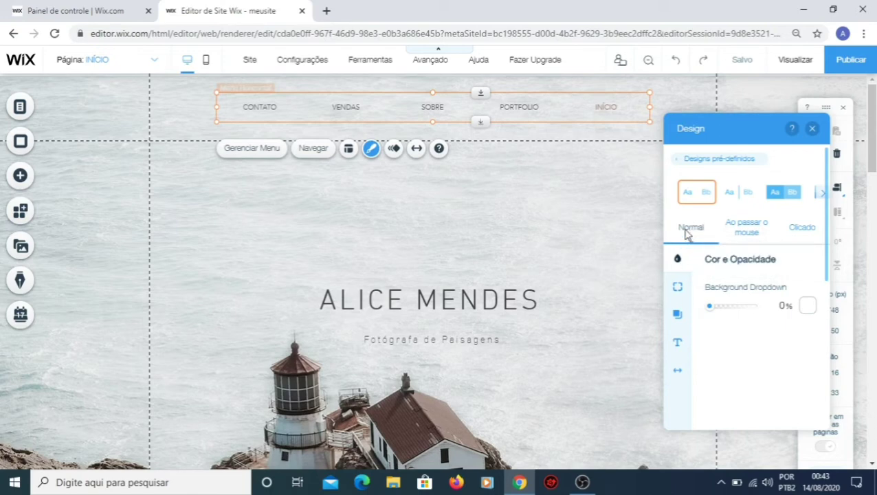
Step: Check the menu's text settings for the hover and clicked states, and return to the Normal state
{"action": "left_click", "coordinate": [755, 232]}
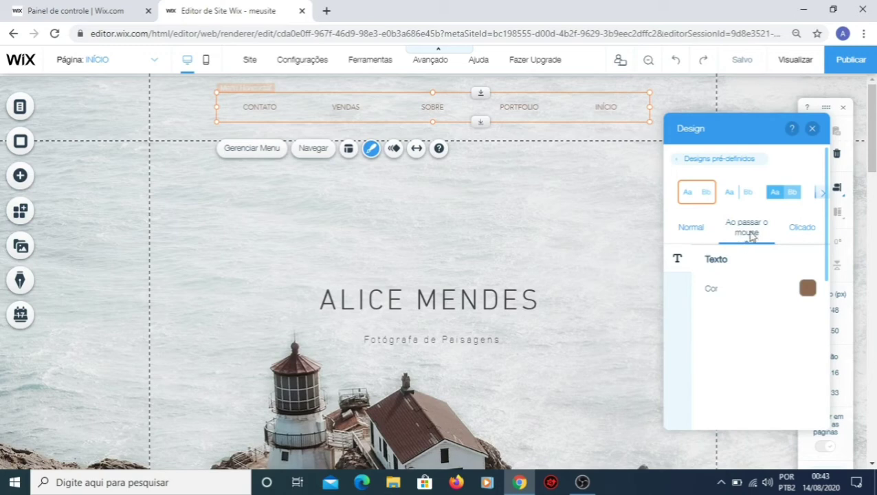
{"action": "left_click", "coordinate": [814, 234]}
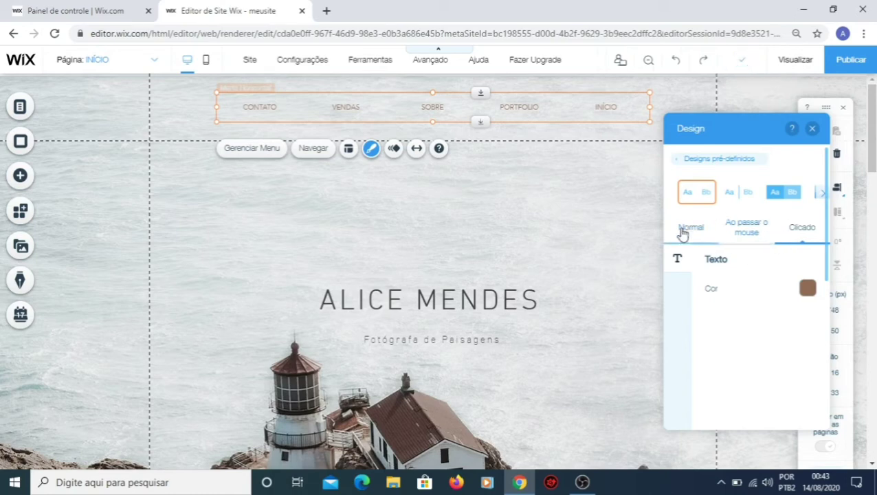
{"action": "left_click", "coordinate": [690, 227]}
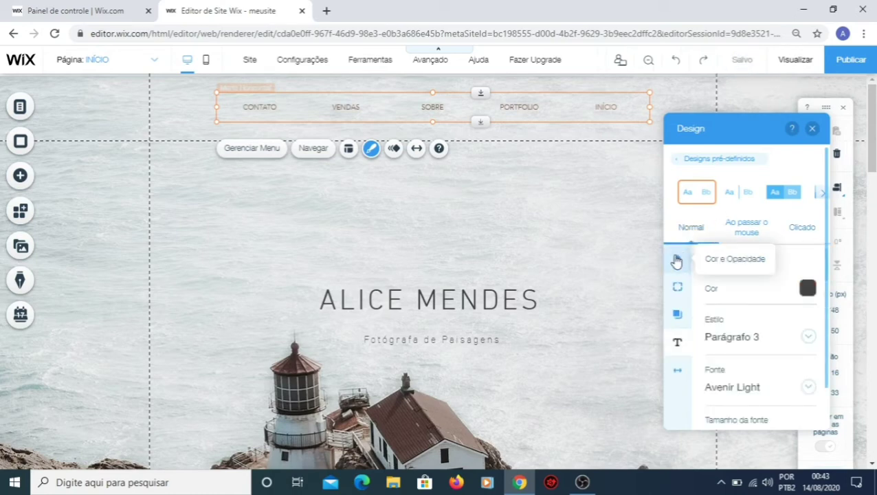
Step: Set the menu's dropdown background in the Normal state to red #FF4040 at 100% opacity
{"action": "left_click", "coordinate": [677, 261]}
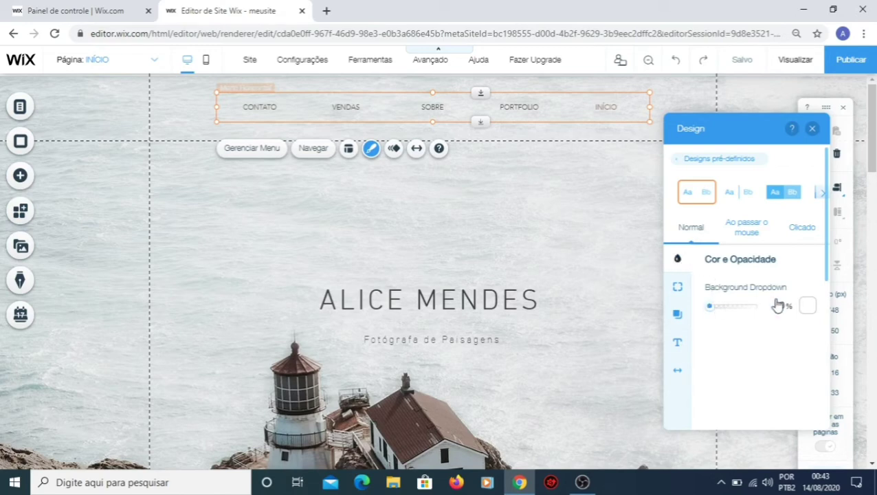
{"action": "left_click", "coordinate": [807, 306]}
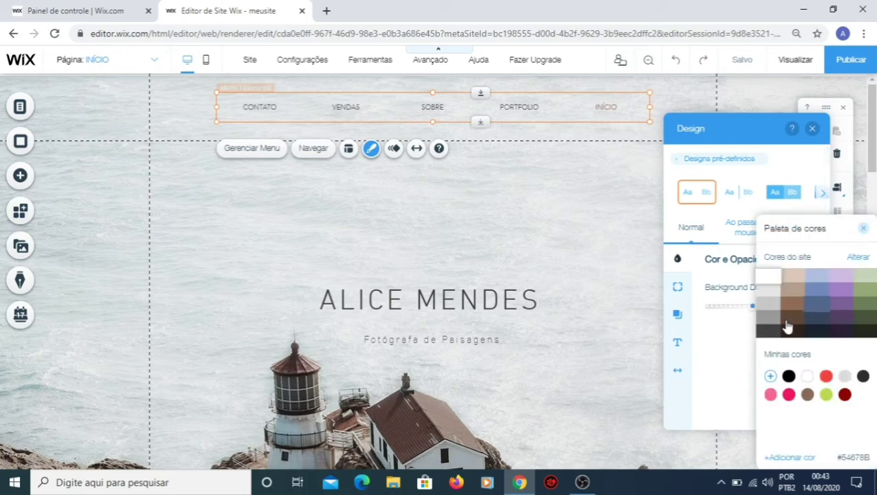
{"action": "left_click", "coordinate": [826, 377]}
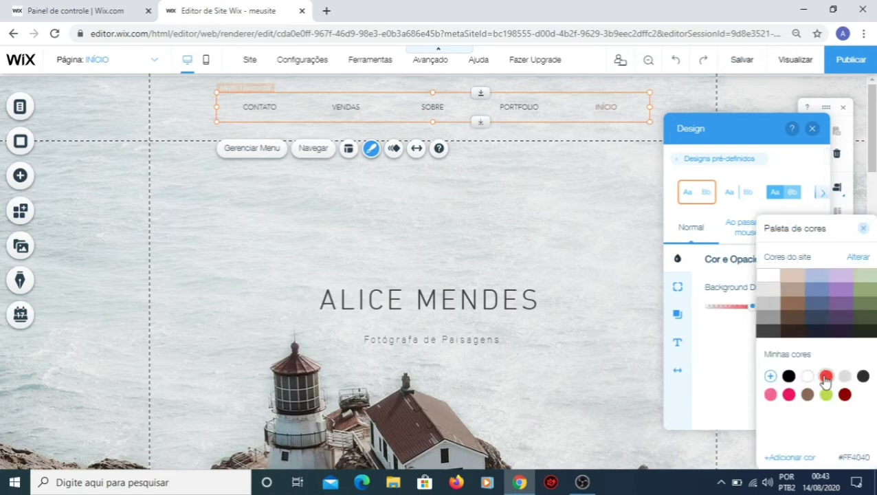
{"action": "left_click", "coordinate": [738, 358]}
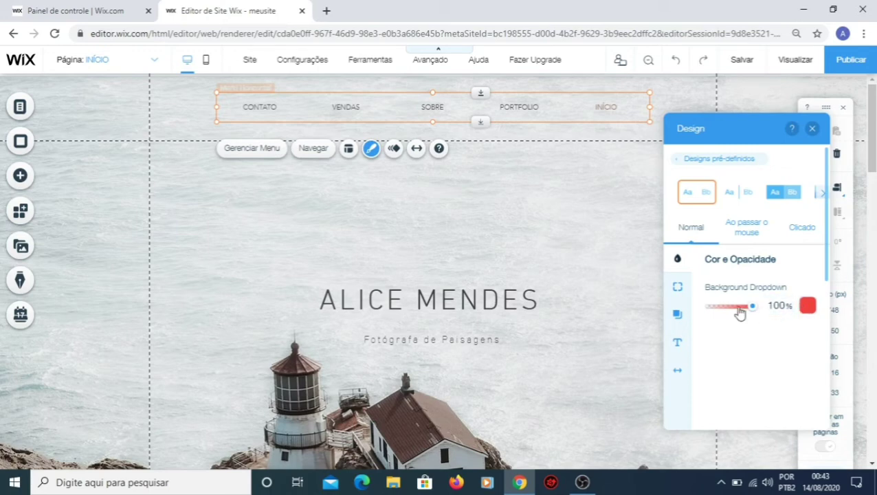
Step: Preview the site to check how the header menu items respond to the pointer, and return to editing
{"action": "left_click", "coordinate": [798, 60]}
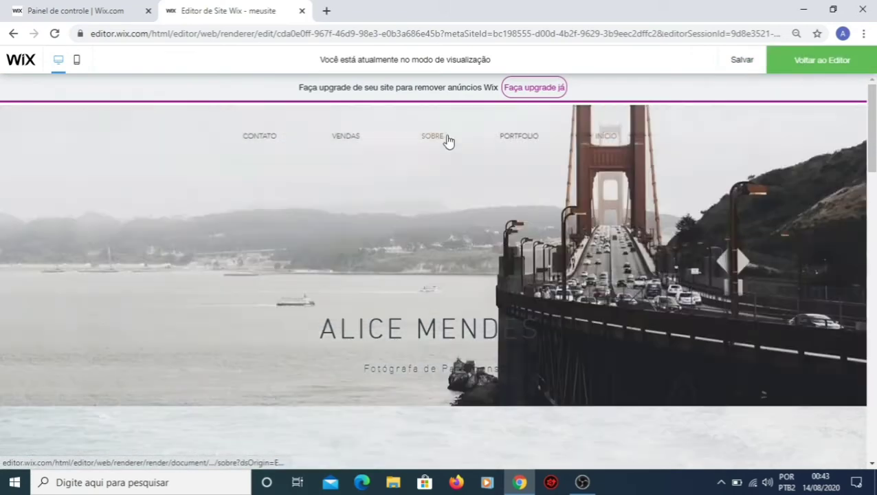
{"action": "mouse_move", "coordinate": [517, 135]}
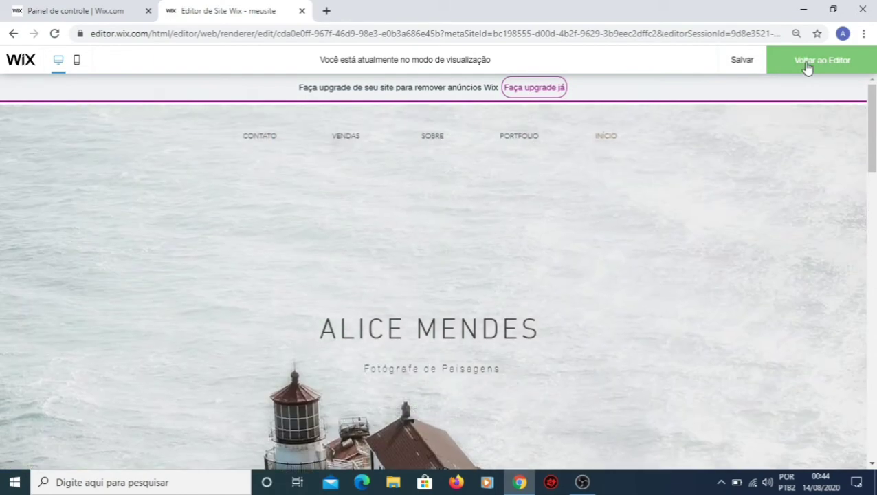
{"action": "left_click", "coordinate": [808, 65]}
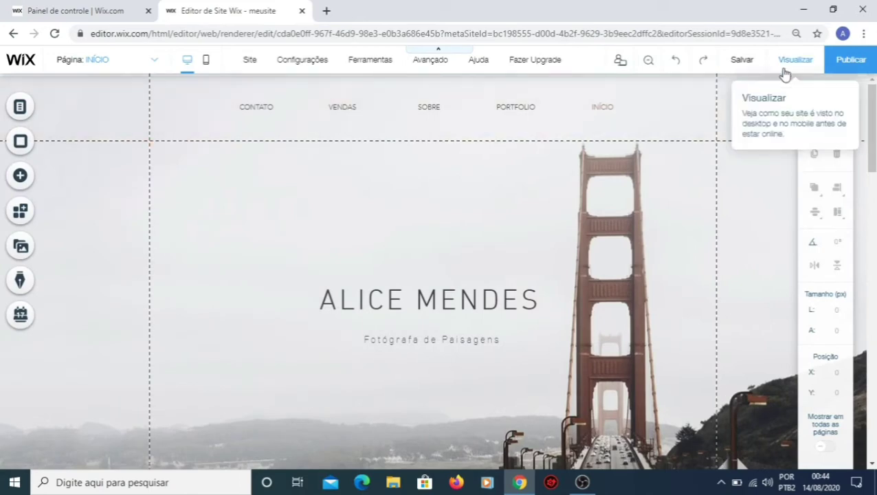
Step: Reopen the horizontal menu's design customization and view its dropdown background color and corner settings
{"action": "left_click", "coordinate": [517, 117]}
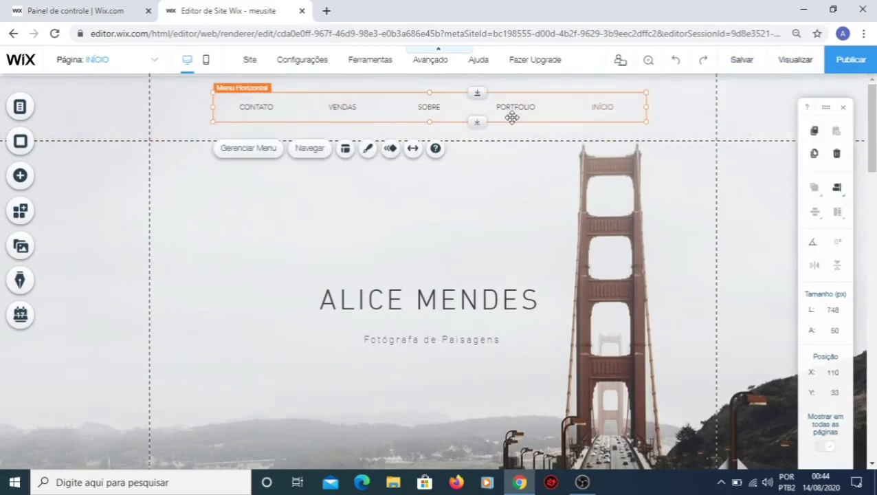
{"action": "left_click", "coordinate": [365, 149]}
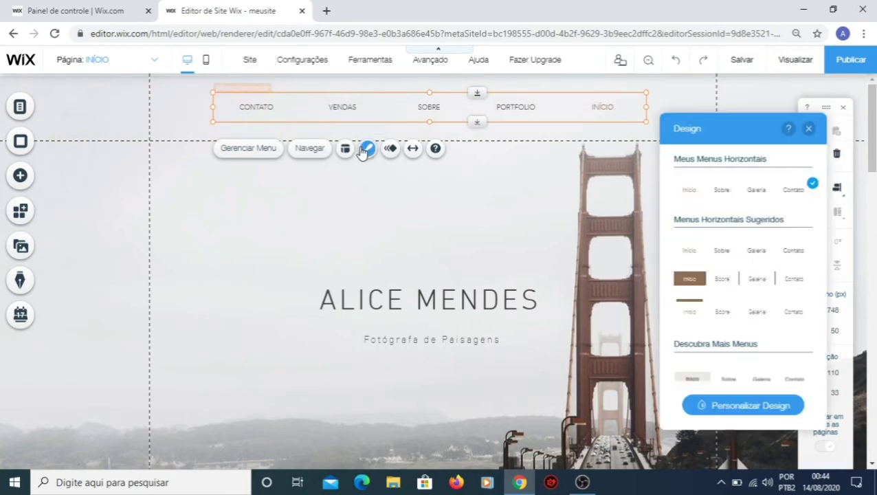
{"action": "left_click", "coordinate": [749, 411]}
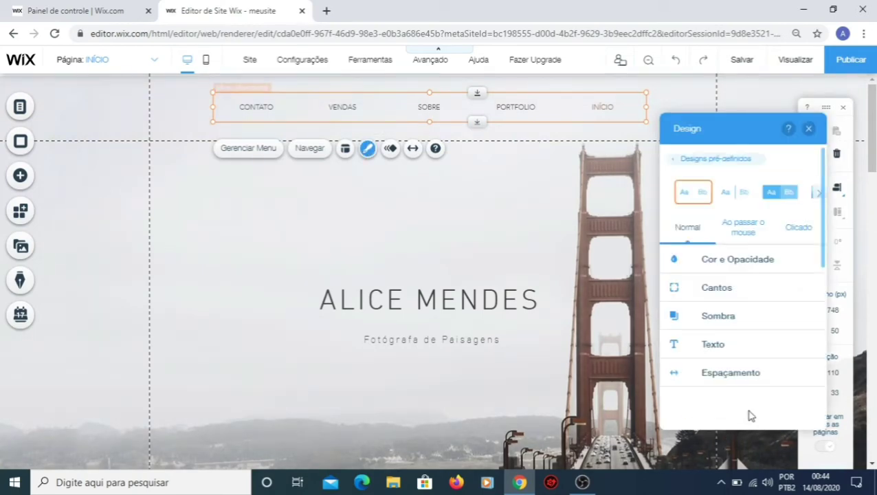
{"action": "left_click", "coordinate": [728, 261]}
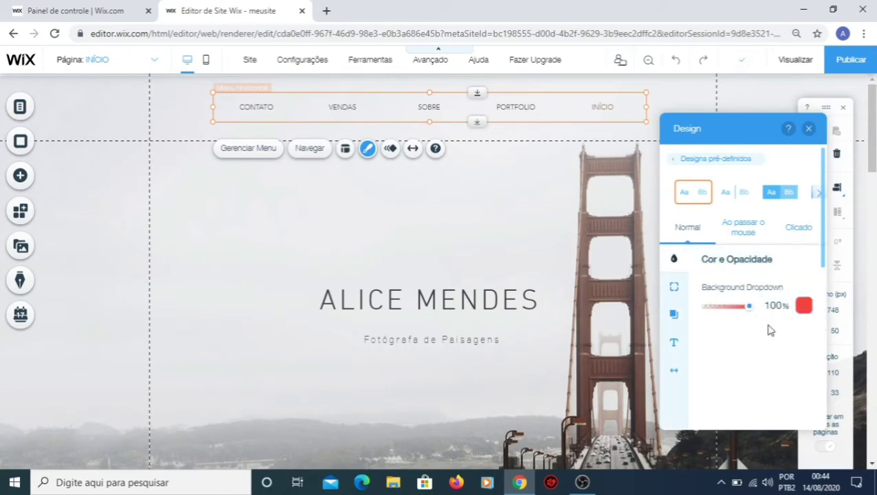
{"action": "left_click", "coordinate": [674, 289]}
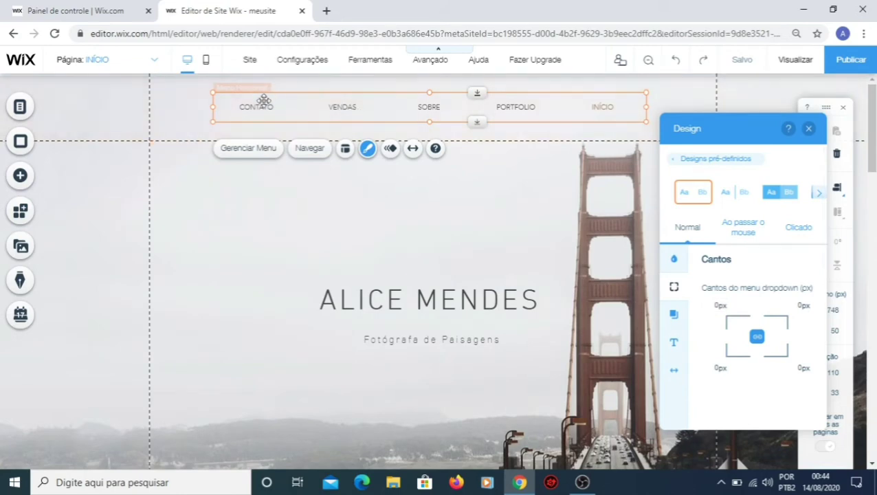
Step: Apply the filled preset with separators to the horizontal menu and set its Normal background to red #FF4040 at 100% opacity
{"action": "left_click", "coordinate": [785, 195]}
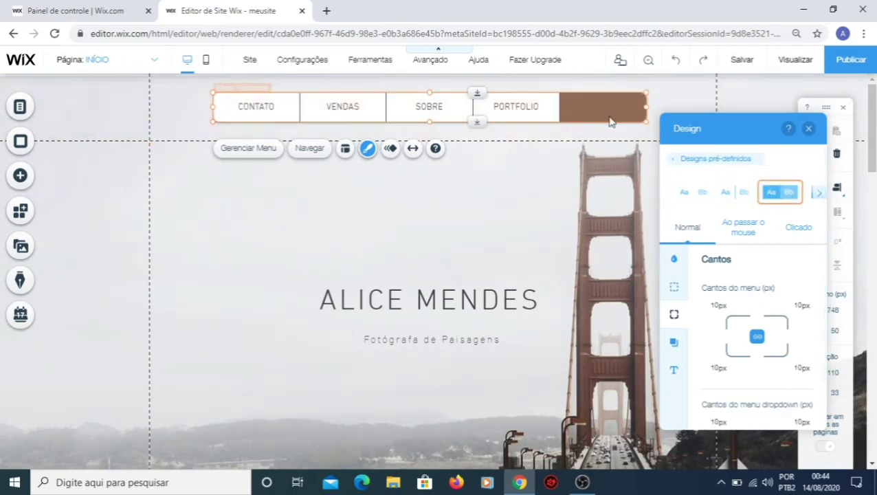
{"action": "left_click", "coordinate": [677, 263]}
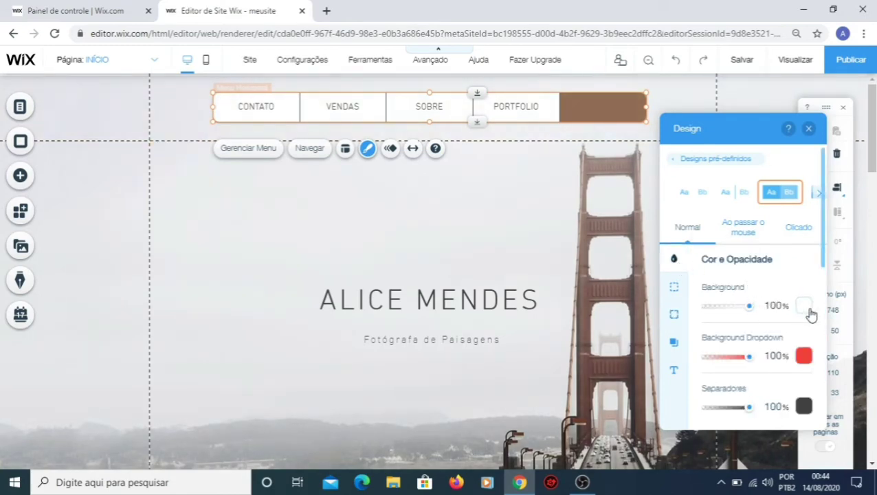
{"action": "left_click", "coordinate": [806, 308]}
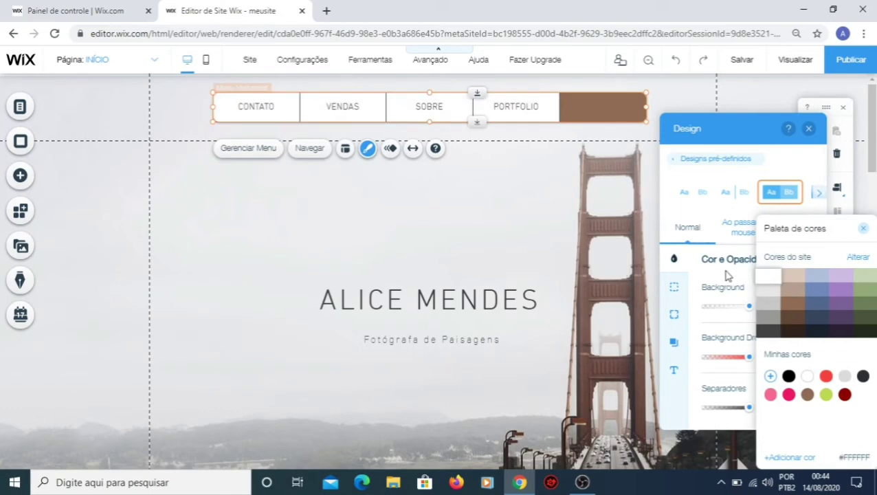
{"action": "left_click", "coordinate": [826, 376]}
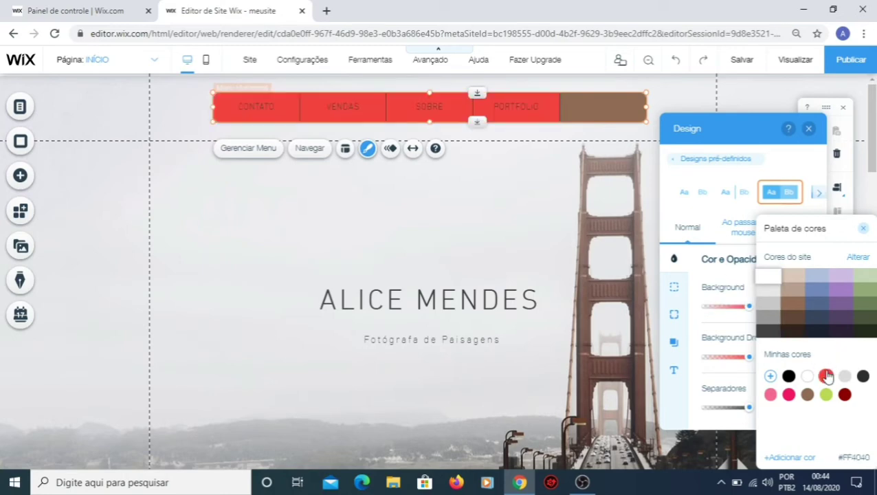
{"action": "left_click", "coordinate": [718, 279]}
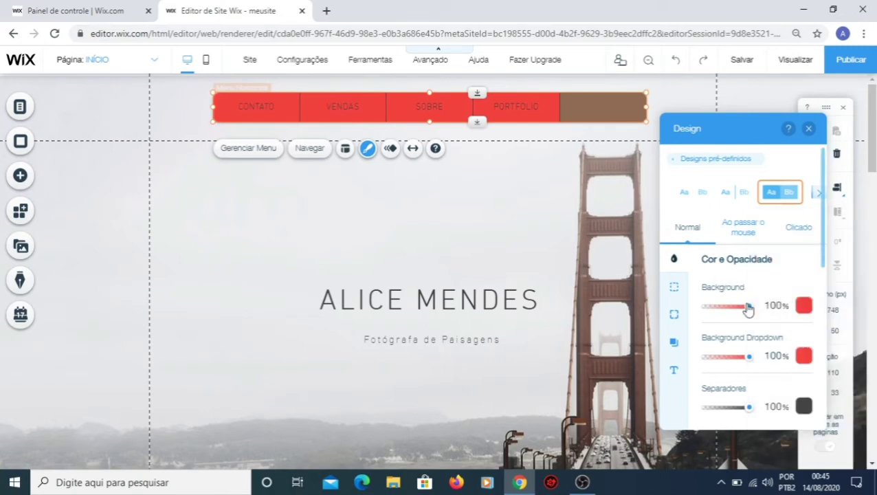
{"action": "mouse_move", "coordinate": [748, 310]}
{"action": "left_mouse_down"}
{"action": "mouse_move", "coordinate": [712, 308]}
{"action": "mouse_move", "coordinate": [761, 311]}
{"action": "left_mouse_up"}
{"action": "mouse_move", "coordinate": [751, 312]}
{"action": "left_mouse_down"}
{"action": "mouse_move", "coordinate": [725, 313]}
{"action": "mouse_move", "coordinate": [767, 319]}
{"action": "left_mouse_up"}
Step: Set the menu's dropdown background in the Normal state to white #FFFFFF
{"action": "left_click", "coordinate": [804, 357]}
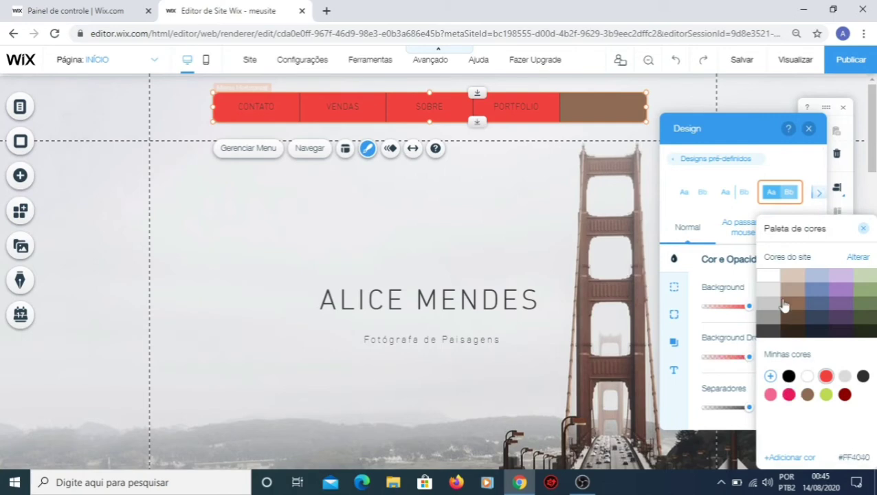
{"action": "left_click", "coordinate": [768, 276]}
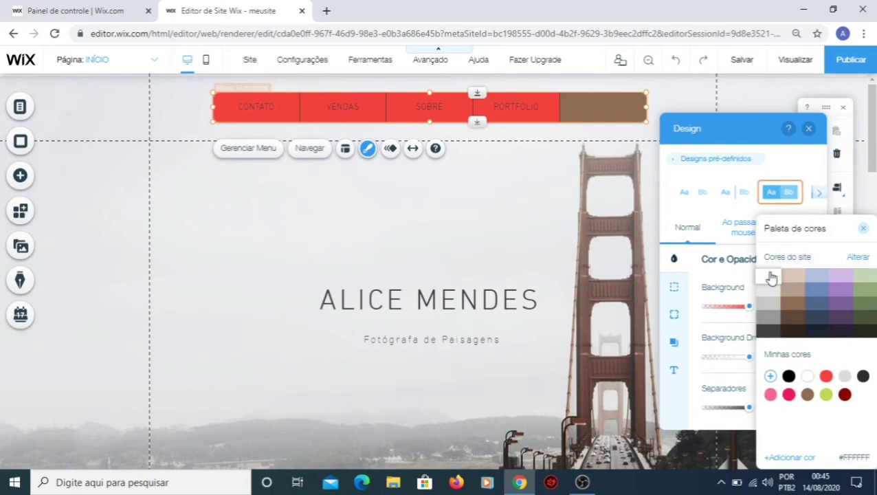
{"action": "left_click", "coordinate": [719, 341]}
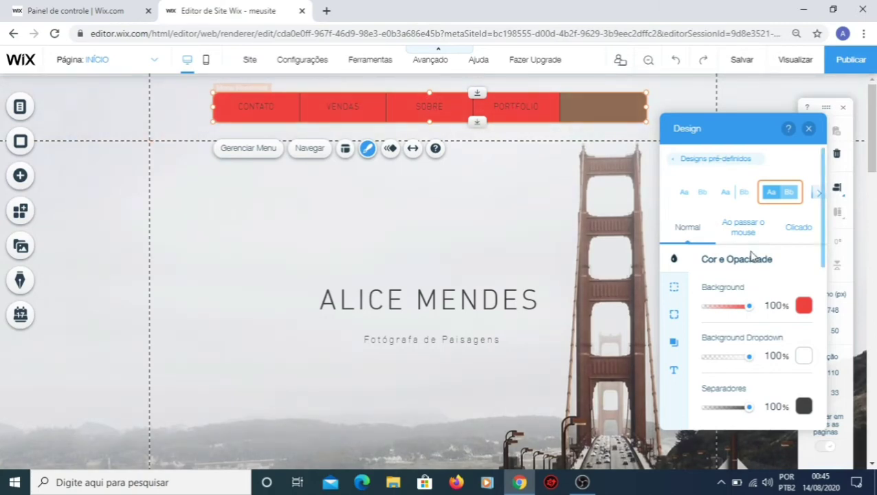
Step: Set the menu's separators to black #000000 at 100% opacity
{"action": "left_click", "coordinate": [802, 406]}
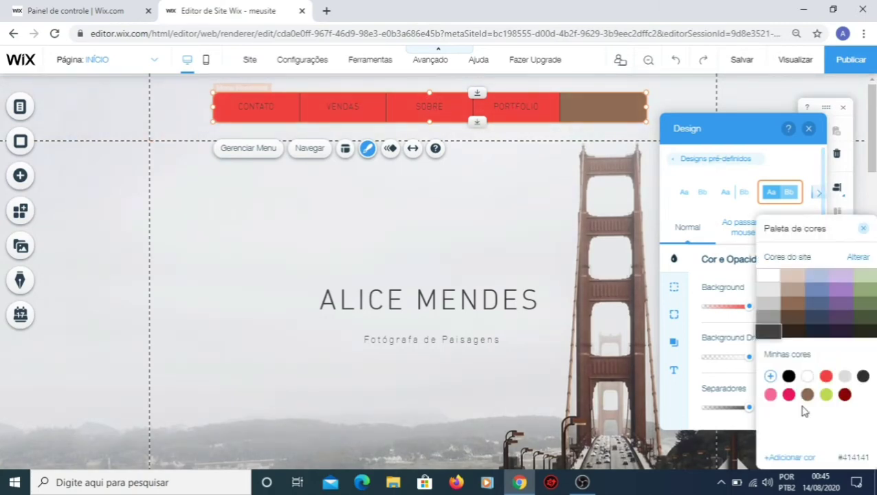
{"action": "left_click", "coordinate": [788, 376]}
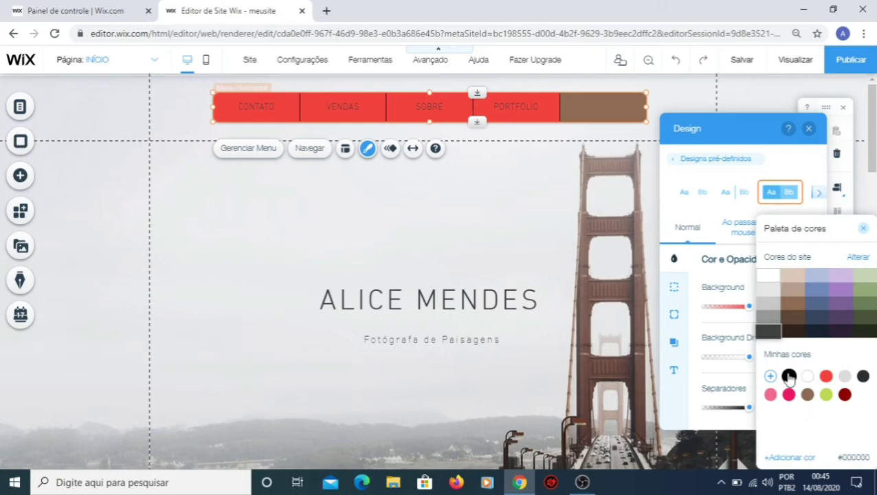
{"action": "left_click", "coordinate": [713, 375]}
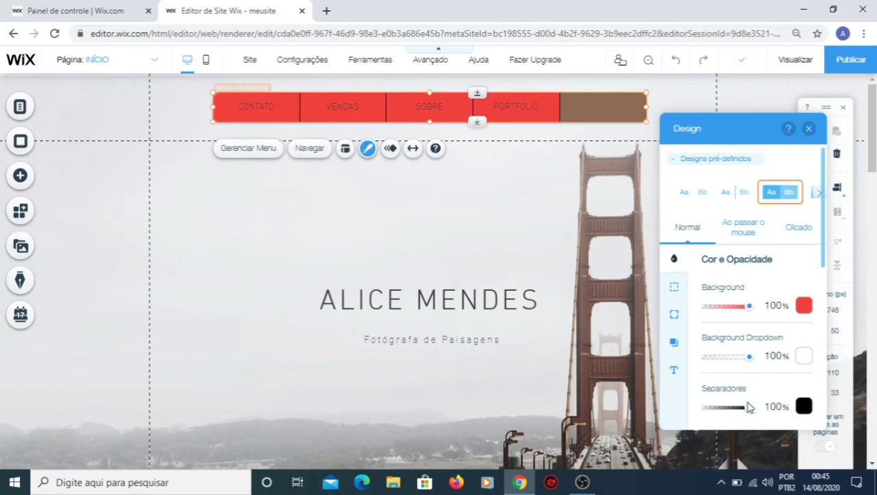
{"action": "mouse_move", "coordinate": [750, 409]}
{"action": "left_mouse_down"}
{"action": "mouse_move", "coordinate": [706, 409]}
{"action": "mouse_move", "coordinate": [765, 408]}
{"action": "left_mouse_up"}
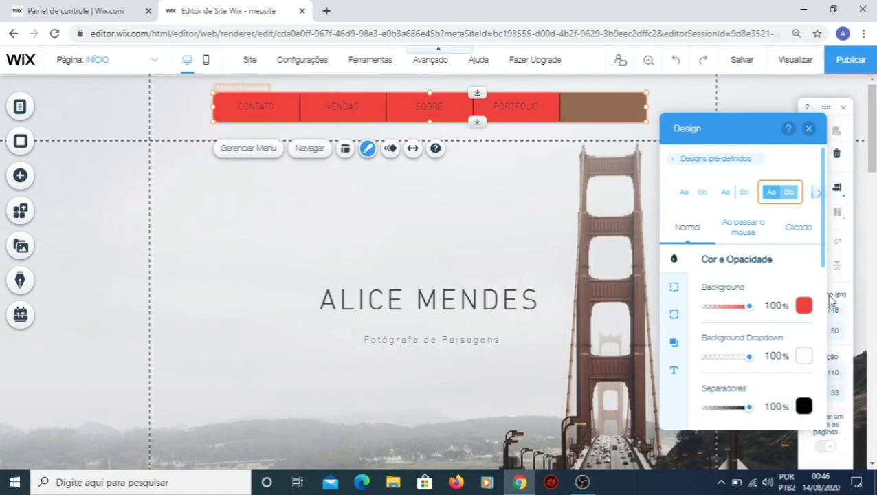
{"action": "left_click_drag", "start_coordinate": [824, 261], "coordinate": [824, 289]}
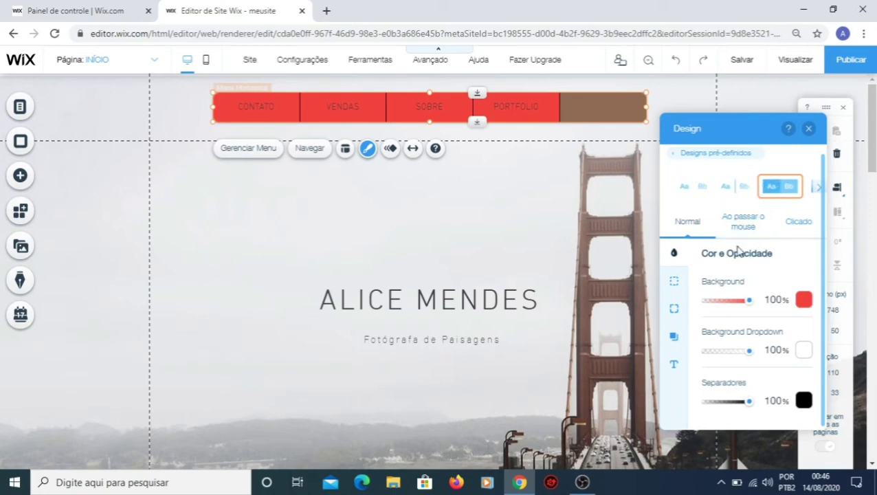
Step: Give the menu a border 1 px wide at 100% opacity, after trying widths of 5 and 2 px
{"action": "left_click", "coordinate": [674, 282]}
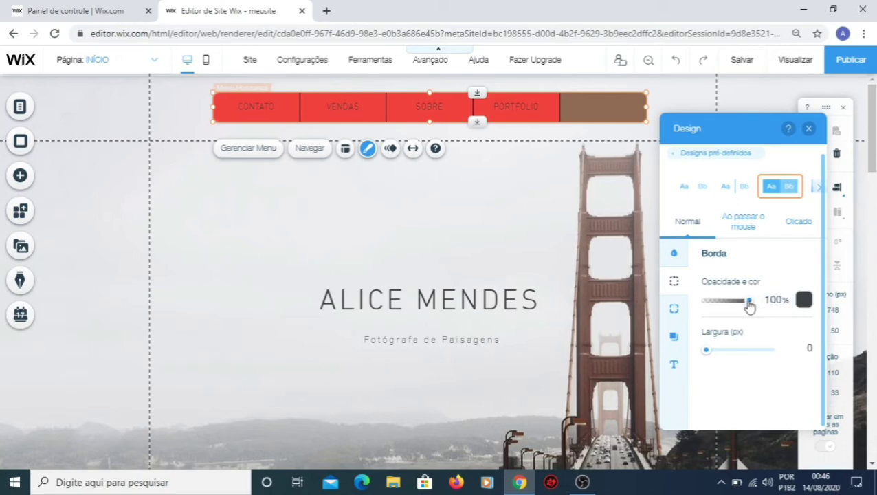
{"action": "left_click_drag", "start_coordinate": [750, 307], "coordinate": [769, 308]}
{"action": "mouse_move", "coordinate": [706, 351]}
{"action": "left_mouse_down"}
{"action": "mouse_move", "coordinate": [728, 356]}
{"action": "mouse_move", "coordinate": [697, 356]}
{"action": "left_mouse_up"}
{"action": "left_click", "coordinate": [728, 353]}
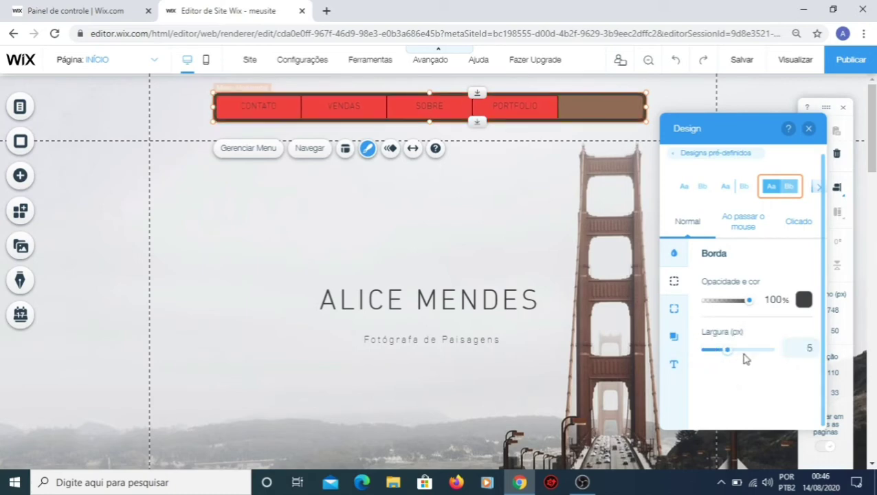
{"action": "left_click_drag", "start_coordinate": [747, 359], "coordinate": [713, 358]}
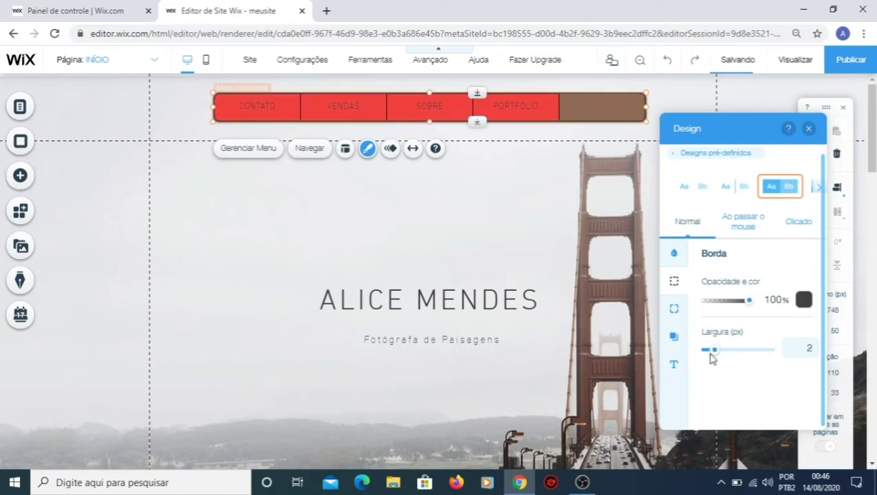
{"action": "double_click", "coordinate": [810, 346]}
{"action": "type", "text": "1"}
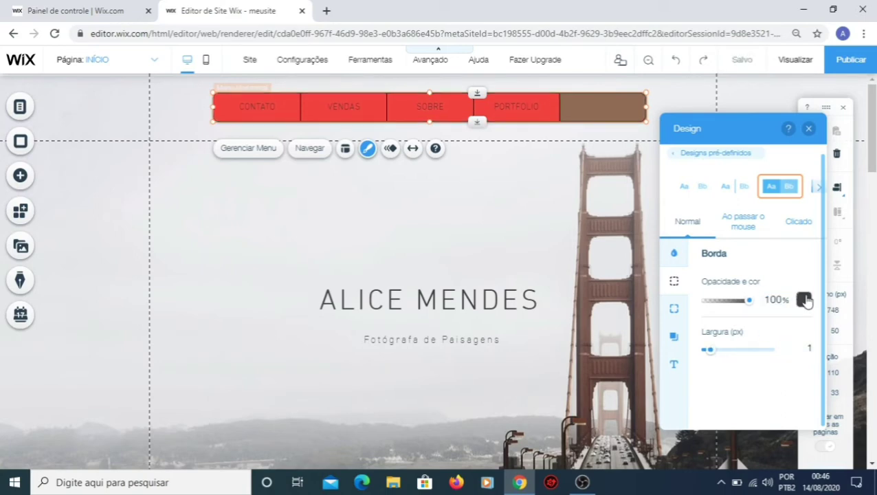
Step: Try white #FFFFFF and blue #54678B as the menu's border color, and settle on black
{"action": "left_click", "coordinate": [803, 298]}
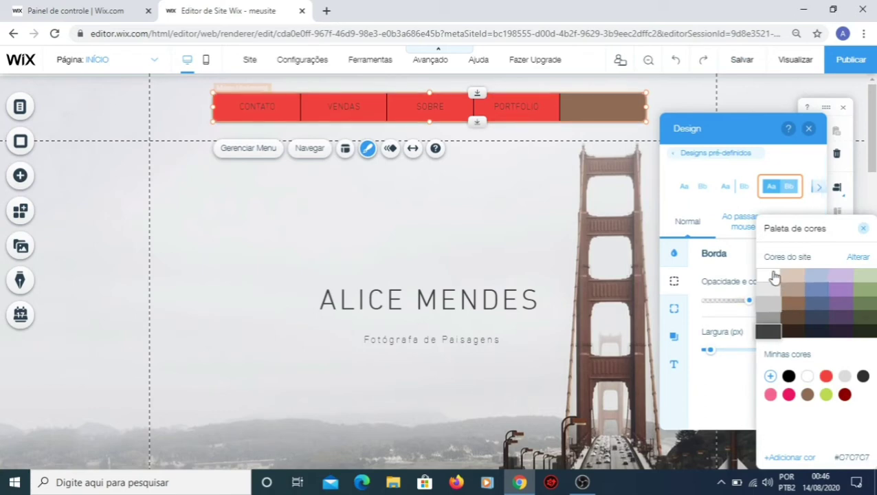
{"action": "left_click", "coordinate": [772, 277]}
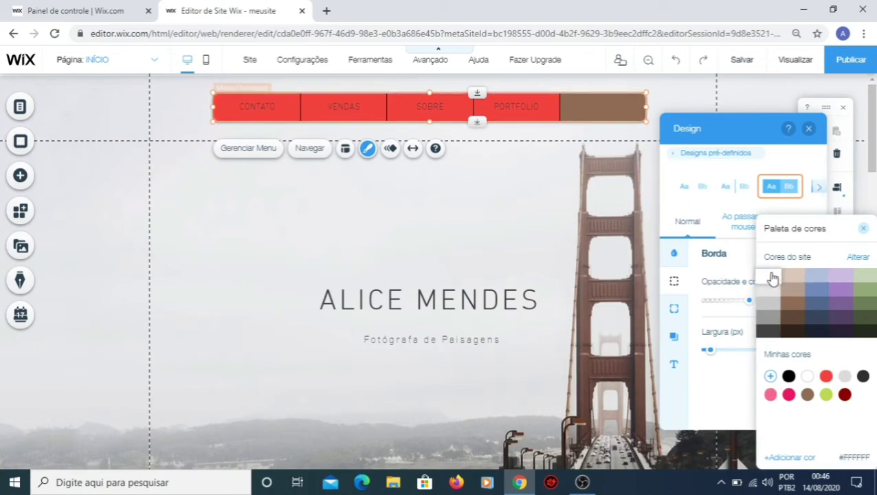
{"action": "left_click", "coordinate": [817, 305]}
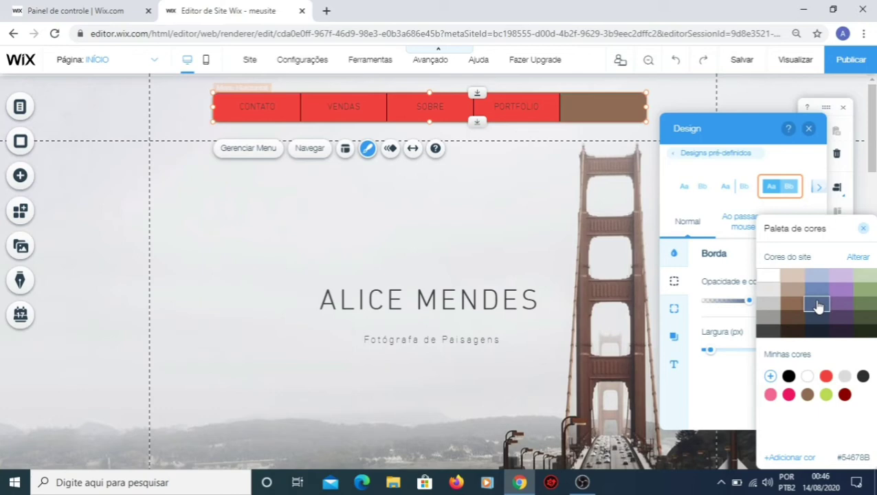
{"action": "left_click", "coordinate": [725, 394]}
{"action": "mouse_move", "coordinate": [713, 352]}
{"action": "left_mouse_down"}
{"action": "mouse_move", "coordinate": [738, 350]}
{"action": "mouse_move", "coordinate": [701, 356]}
{"action": "mouse_move", "coordinate": [710, 354]}
{"action": "left_mouse_up"}
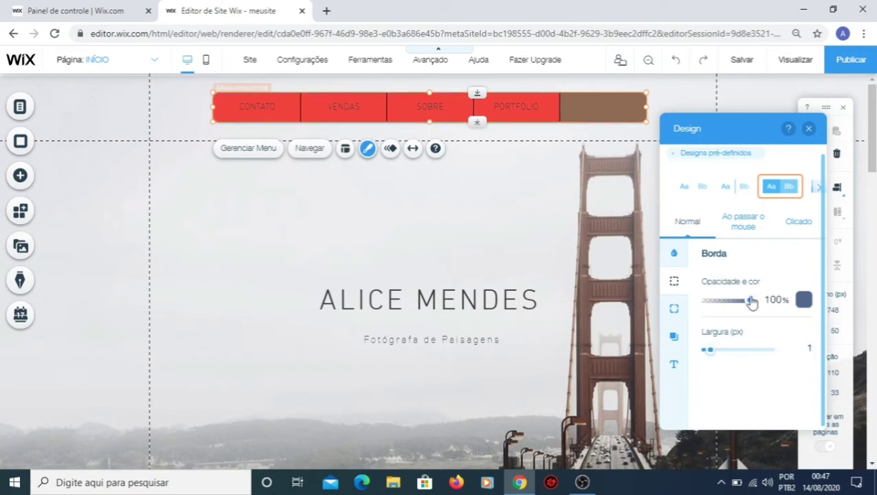
{"action": "left_click", "coordinate": [804, 301]}
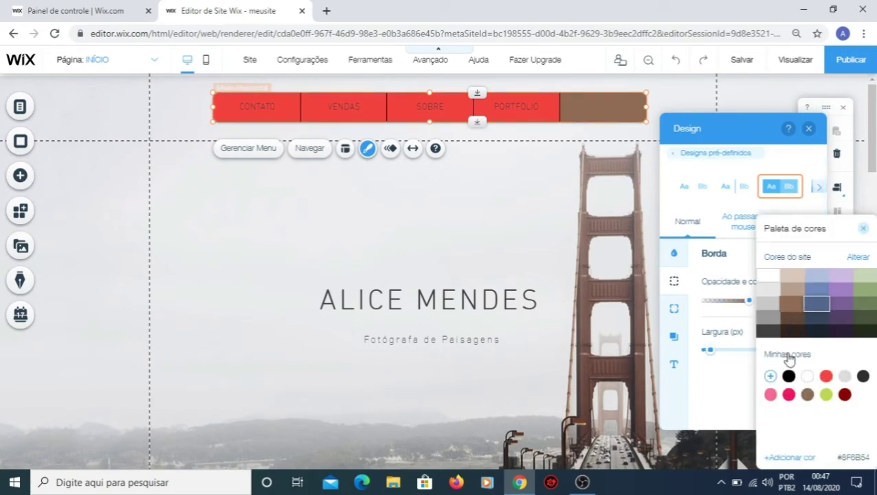
{"action": "left_click", "coordinate": [730, 376]}
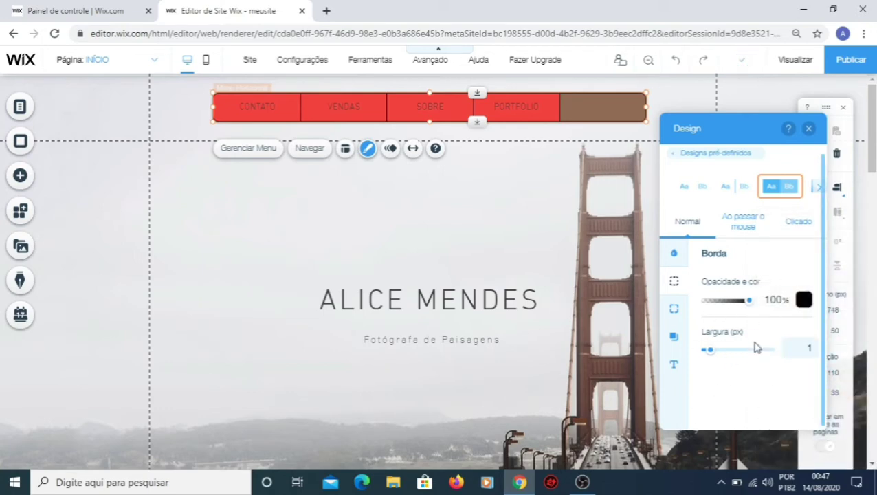
Step: Set all the corners of both the menu and its dropdown to a 50 px radius
{"action": "left_click", "coordinate": [674, 309]}
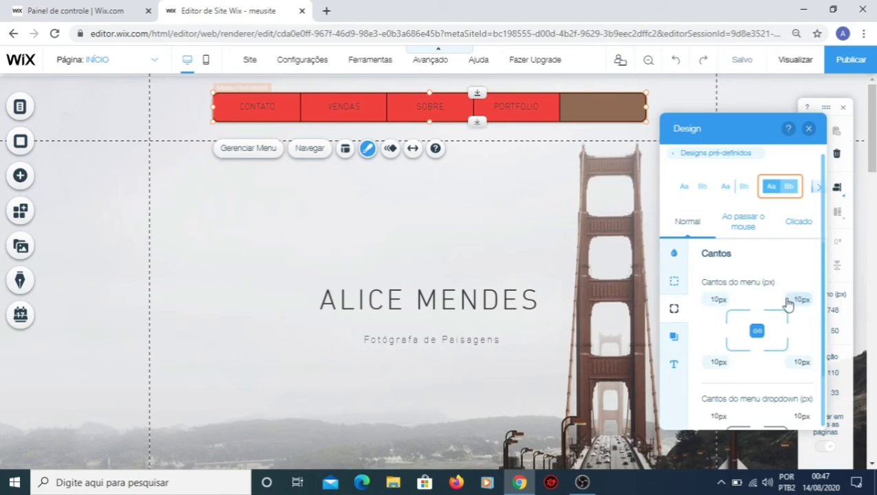
{"action": "left_click", "coordinate": [718, 301]}
{"action": "type", "text": "50"}
{"action": "key", "text": "Return"}
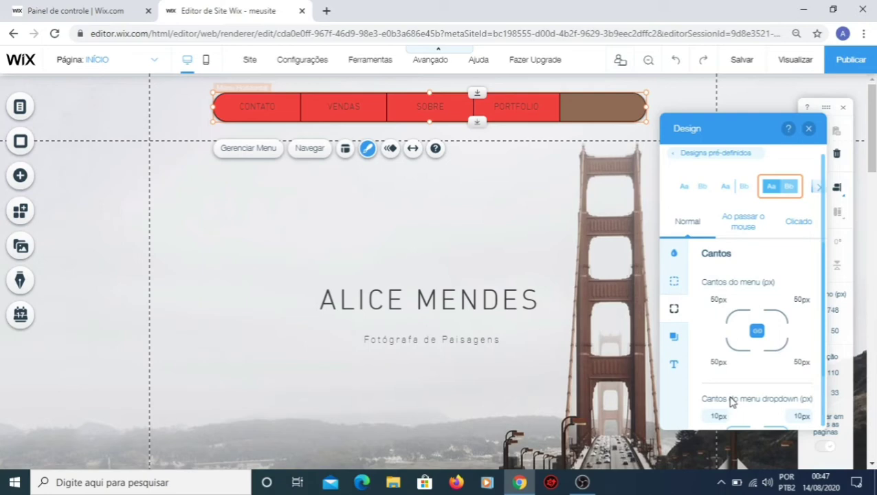
{"action": "left_click", "coordinate": [717, 416]}
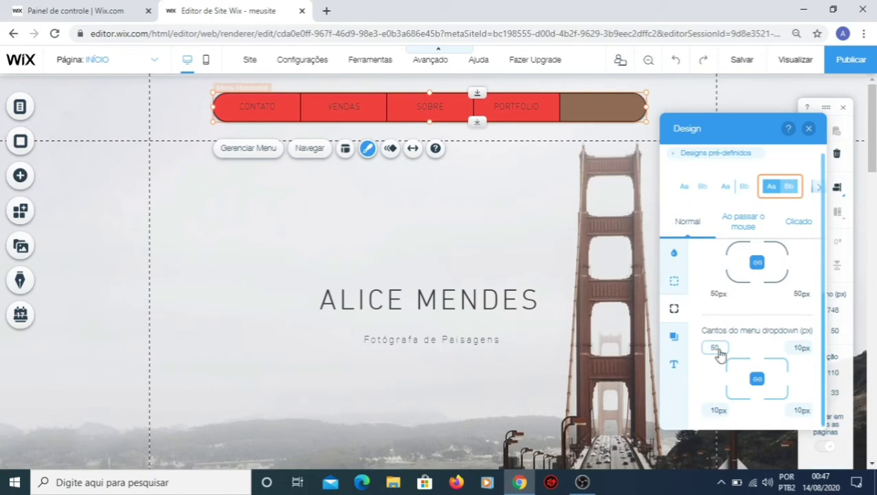
{"action": "type", "text": "50"}
{"action": "key", "text": "Return"}
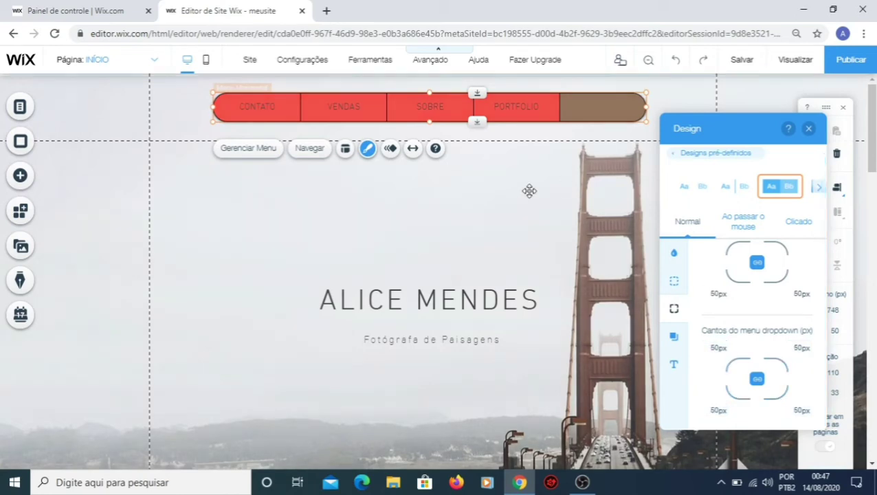
Step: Preview the site to check the rounded red menu and its hover effect, and return to editing
{"action": "left_click", "coordinate": [796, 61]}
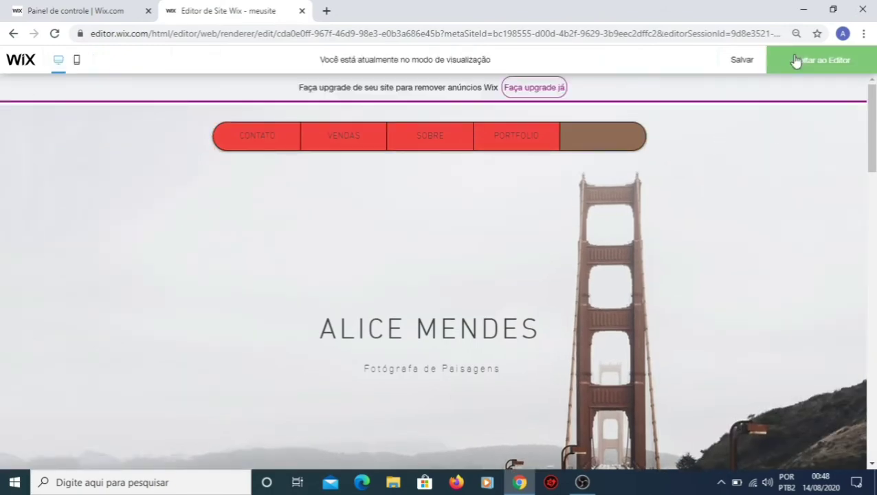
{"action": "mouse_move", "coordinate": [512, 137]}
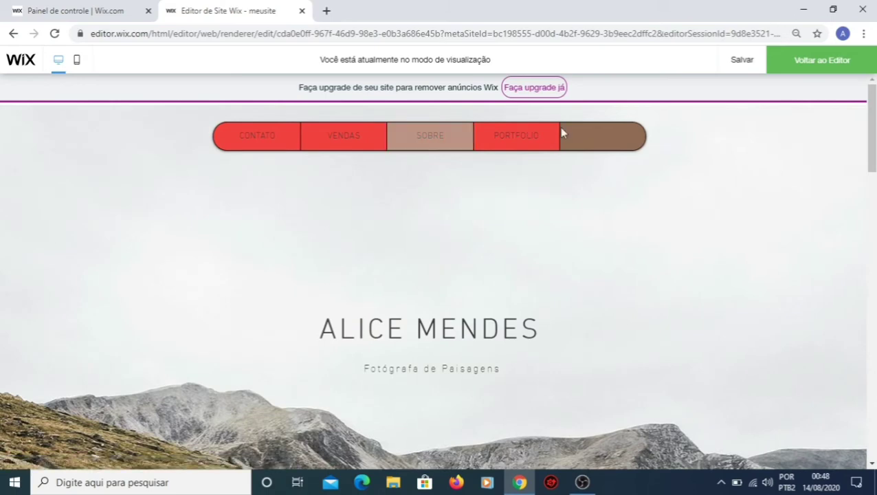
{"action": "mouse_move", "coordinate": [530, 149]}
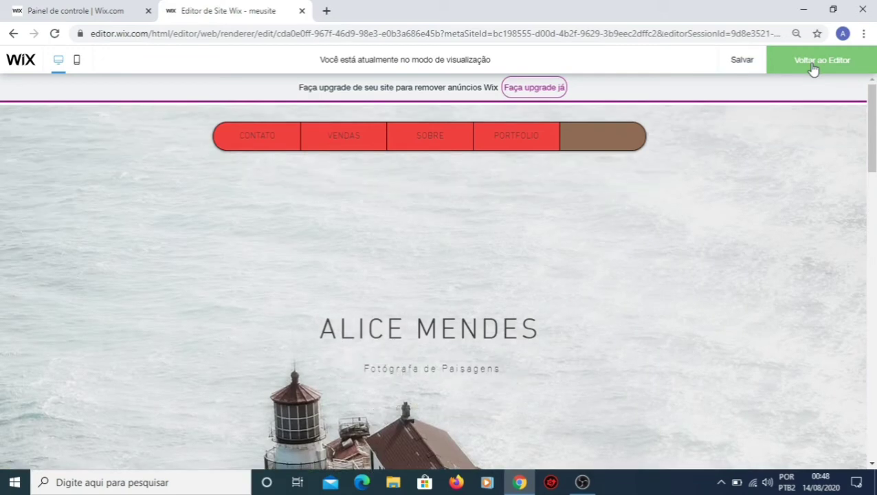
{"action": "left_click", "coordinate": [814, 66]}
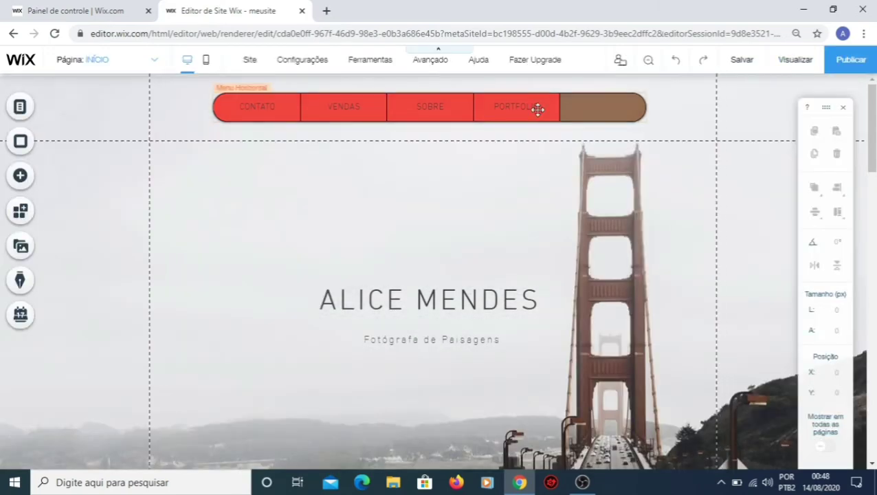
Step: Reopen the horizontal menu's design customization and view its border settings in the Normal state
{"action": "left_click", "coordinate": [484, 101]}
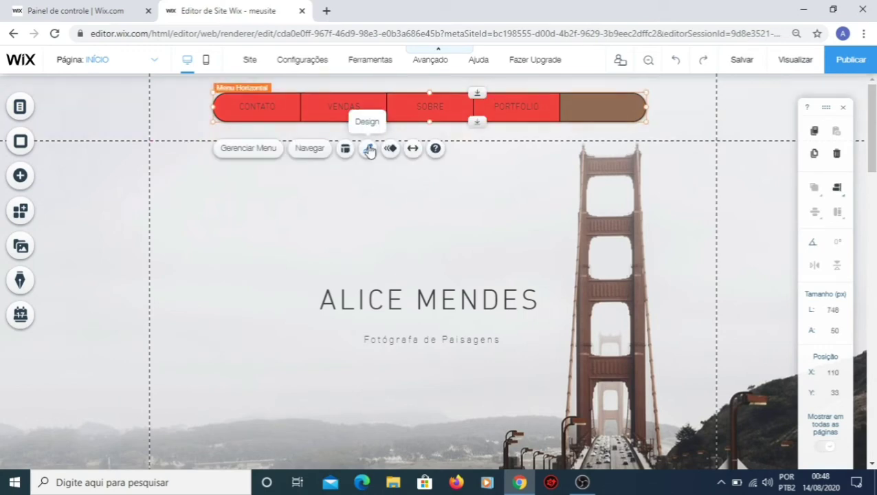
{"action": "left_click", "coordinate": [370, 150]}
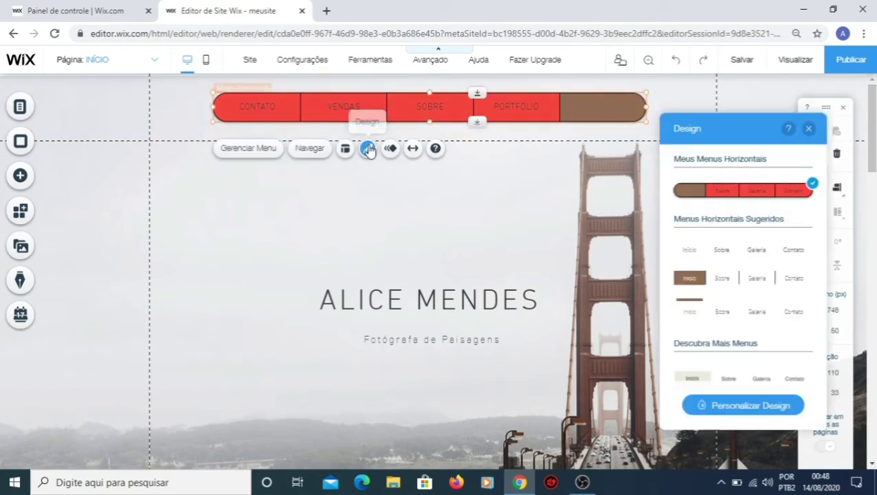
{"action": "left_click", "coordinate": [760, 410]}
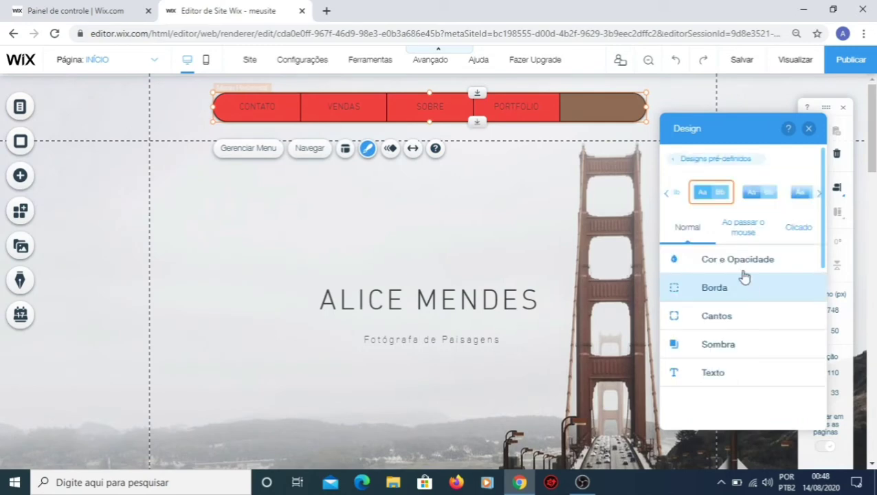
{"action": "left_click", "coordinate": [707, 288]}
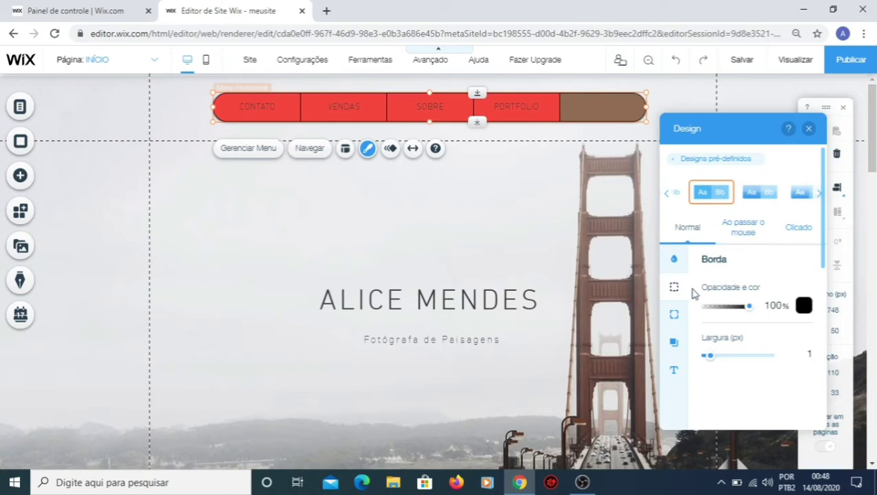
Step: Set all the corners of the menu's dropdown to a 10 px radius
{"action": "left_click", "coordinate": [674, 315]}
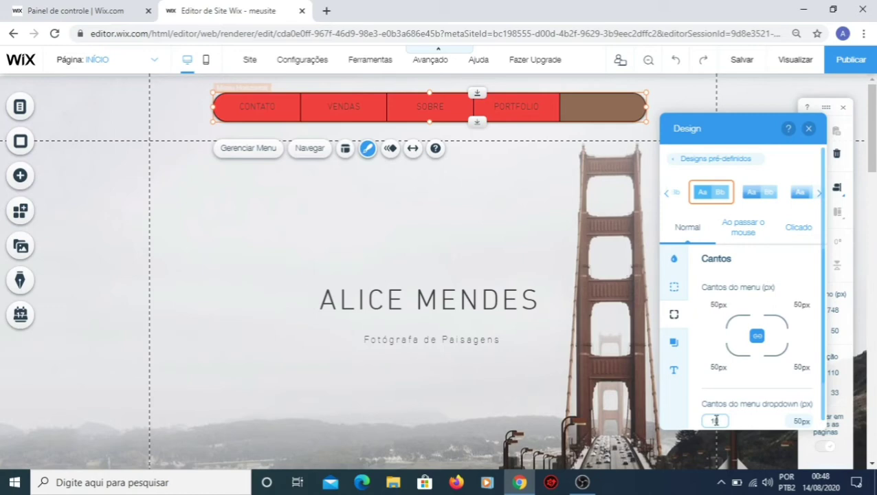
{"action": "key", "text": "Return"}
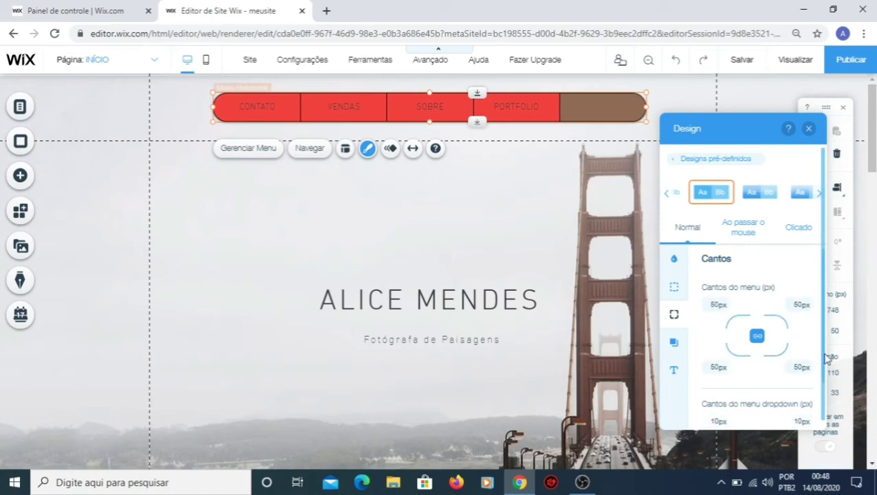
{"action": "scroll", "coordinate": [821, 384], "scroll_direction": "down", "scroll_amount": 2}
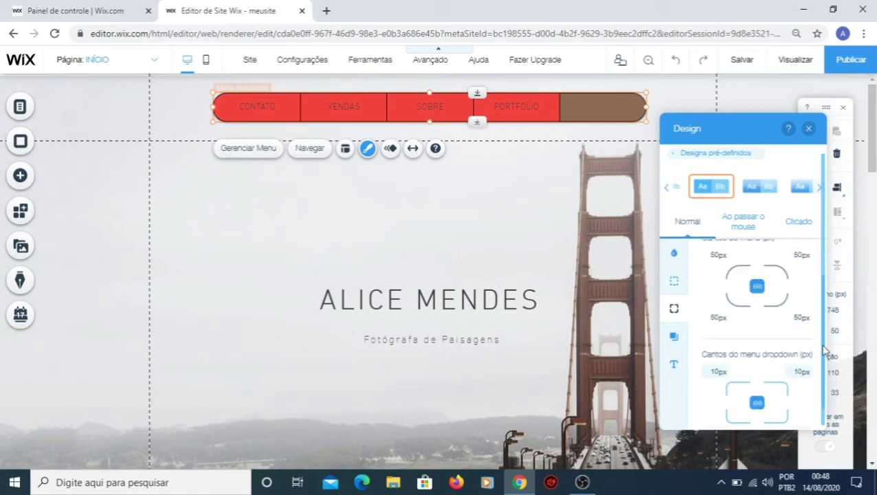
{"action": "scroll", "coordinate": [822, 384], "scroll_direction": "down", "scroll_amount": 1}
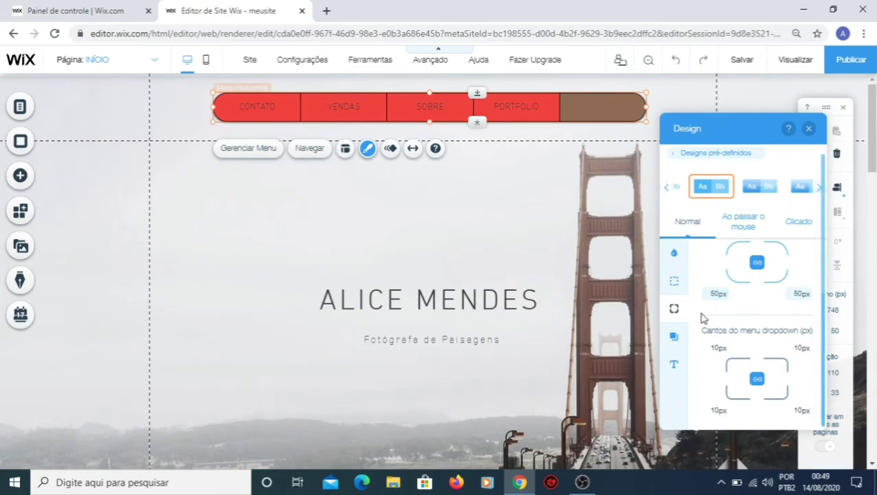
Step: Switch the menu's shadow off and on again, and set the shadow angle to 22°
{"action": "left_click", "coordinate": [674, 337]}
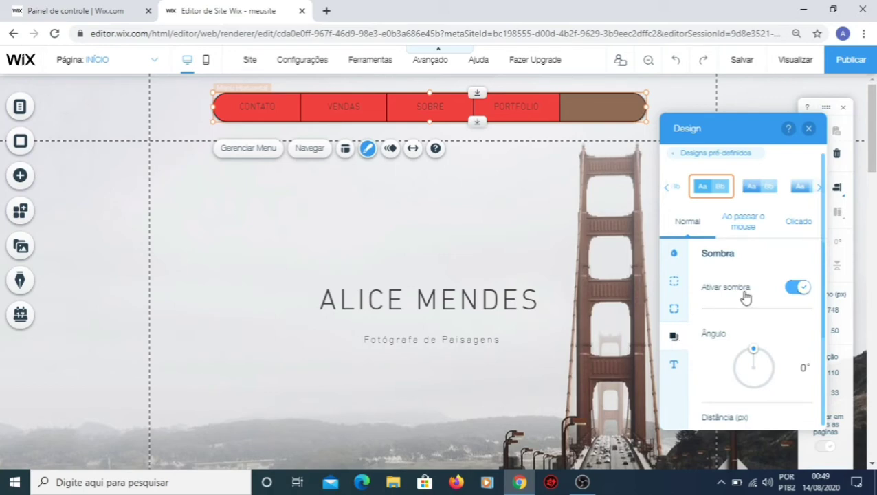
{"action": "left_click", "coordinate": [796, 288]}
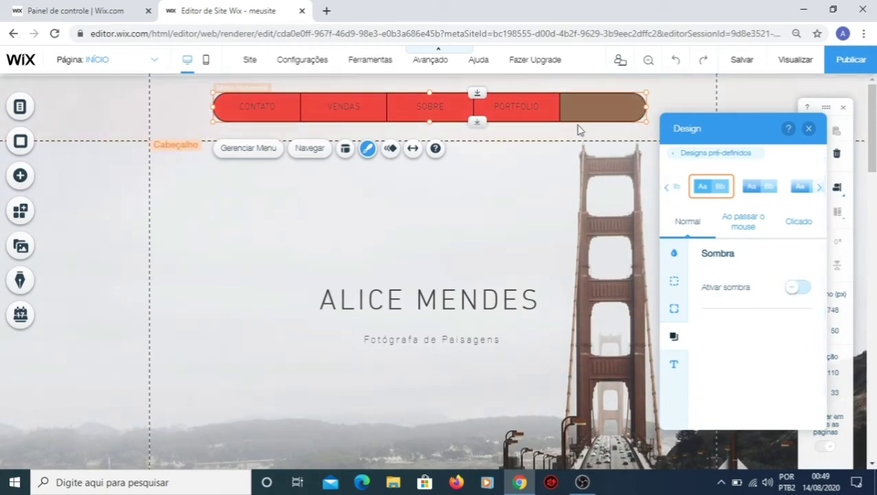
{"action": "left_click", "coordinate": [799, 293]}
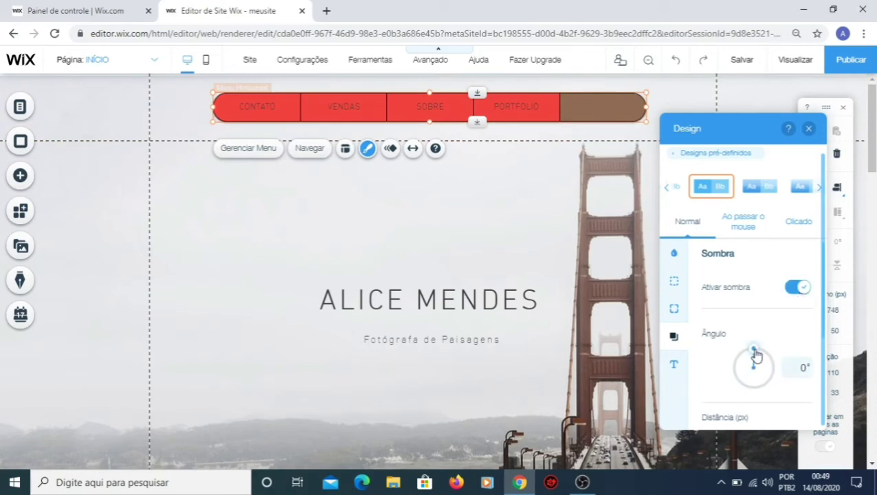
{"action": "mouse_move", "coordinate": [755, 353]}
{"action": "left_mouse_down"}
{"action": "mouse_move", "coordinate": [778, 363]}
{"action": "mouse_move", "coordinate": [779, 377]}
{"action": "mouse_move", "coordinate": [758, 389]}
{"action": "mouse_move", "coordinate": [768, 360]}
{"action": "mouse_move", "coordinate": [768, 379]}
{"action": "mouse_move", "coordinate": [762, 348]}
{"action": "left_mouse_up"}
{"action": "scroll", "coordinate": [779, 372], "scroll_direction": "down", "scroll_amount": 3}
{"action": "scroll", "coordinate": [763, 365], "scroll_direction": "up", "scroll_amount": 3}
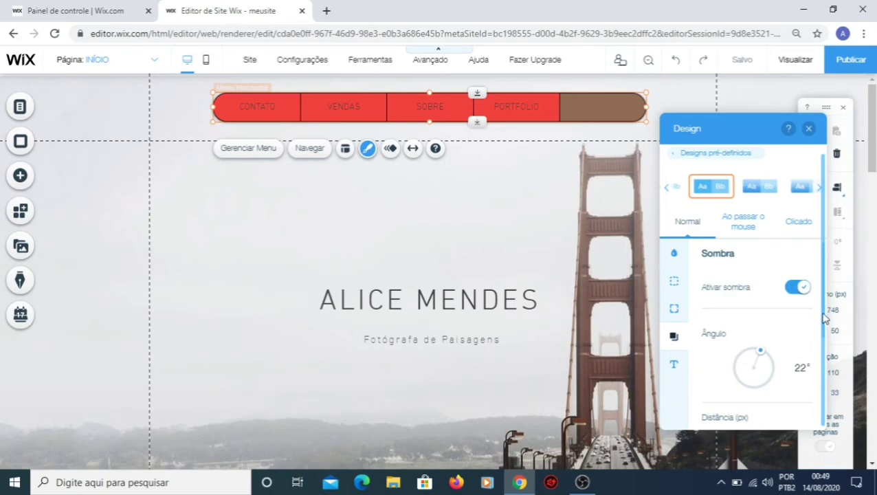
Step: Reduce the menu shadow's distance to 0 px and then raise it to 11 px to compare the effect
{"action": "left_click_drag", "start_coordinate": [825, 322], "coordinate": [825, 370]}
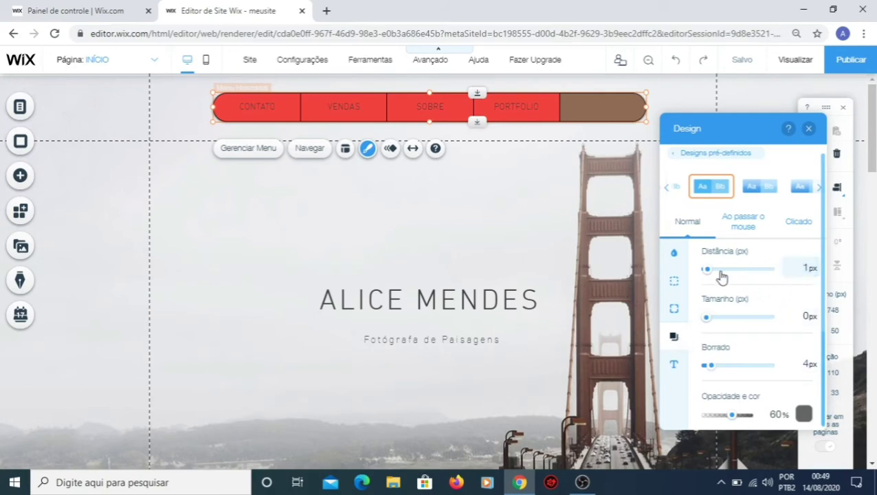
{"action": "left_click_drag", "start_coordinate": [711, 273], "coordinate": [723, 276]}
{"action": "left_click_drag", "start_coordinate": [734, 276], "coordinate": [699, 278]}
{"action": "scroll", "coordinate": [703, 299], "scroll_direction": "up", "scroll_amount": 3}
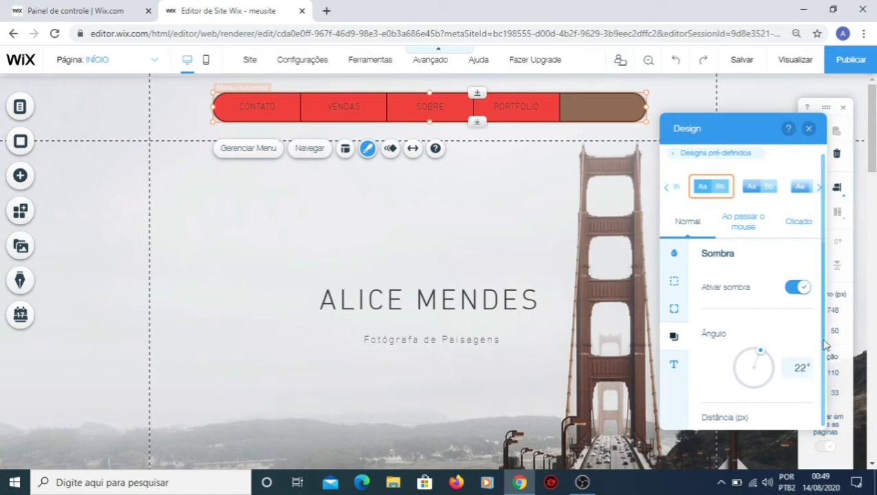
{"action": "scroll", "coordinate": [823, 356], "scroll_direction": "down", "scroll_amount": 3}
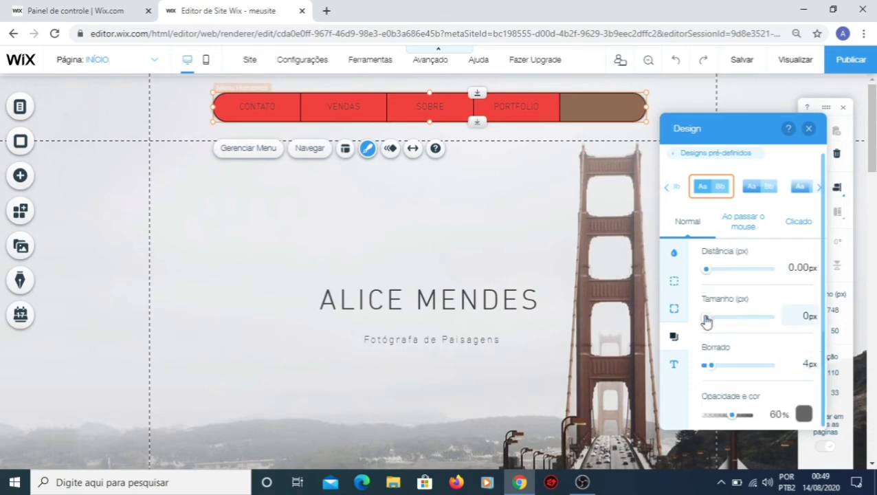
{"action": "left_click_drag", "start_coordinate": [709, 274], "coordinate": [717, 277]}
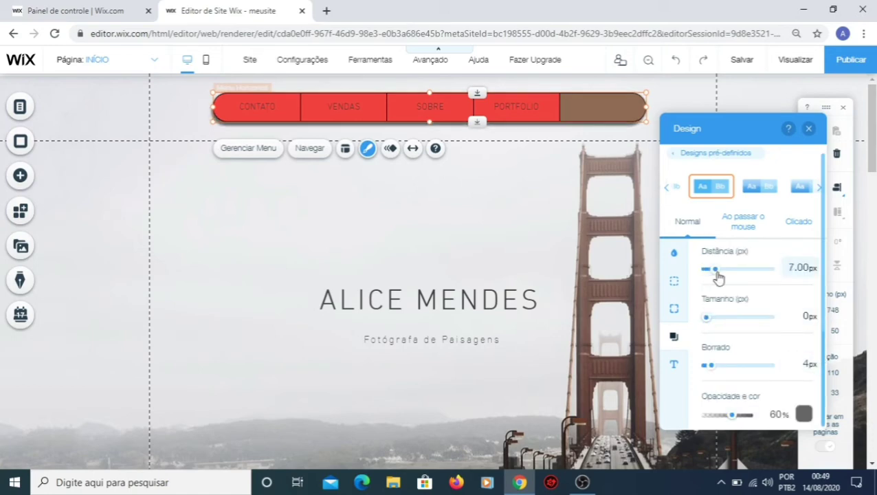
{"action": "scroll", "coordinate": [717, 279], "scroll_direction": "up", "scroll_amount": 3}
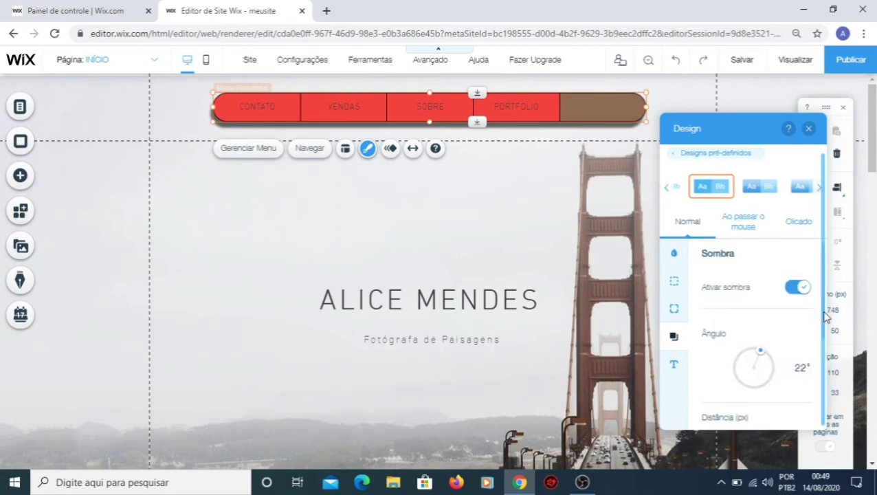
{"action": "scroll", "coordinate": [825, 359], "scroll_direction": "down", "scroll_amount": 3}
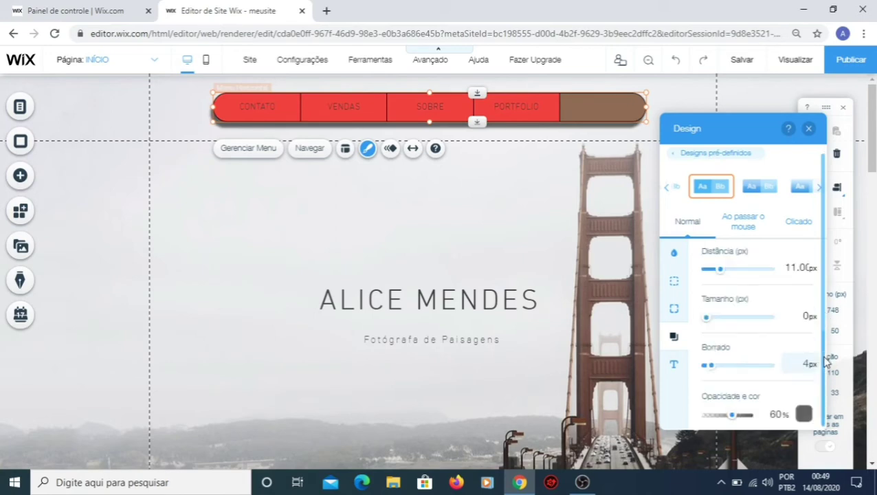
{"action": "scroll", "coordinate": [796, 341], "scroll_direction": "up", "scroll_amount": 3}
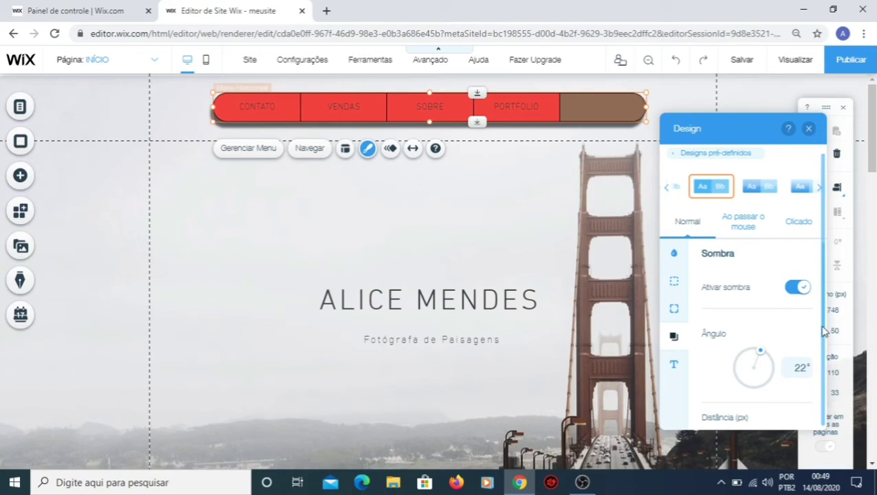
Step: Set the menu shadow's size to 6 px and its blur to 16 px
{"action": "scroll", "coordinate": [823, 354], "scroll_direction": "down", "scroll_amount": 3}
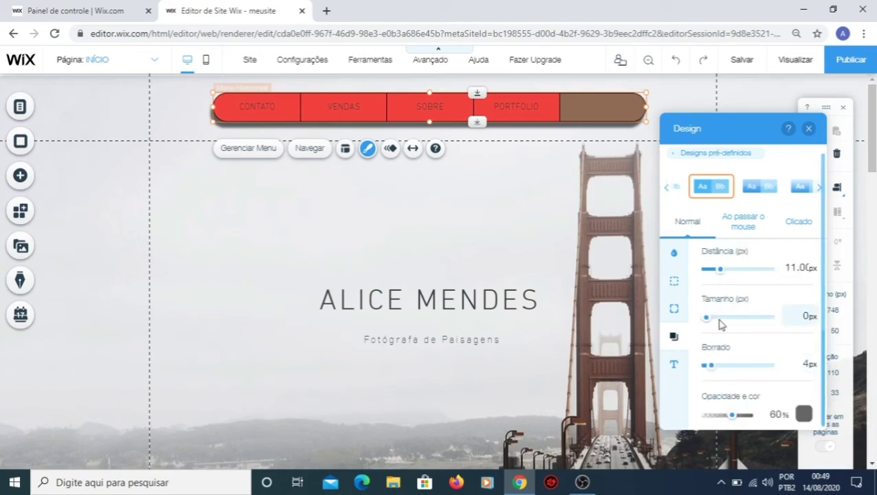
{"action": "mouse_move", "coordinate": [709, 324]}
{"action": "left_mouse_down"}
{"action": "mouse_move", "coordinate": [737, 323]}
{"action": "mouse_move", "coordinate": [713, 321]}
{"action": "mouse_move", "coordinate": [713, 332]}
{"action": "left_mouse_up"}
{"action": "scroll", "coordinate": [712, 347], "scroll_direction": "up", "scroll_amount": 3}
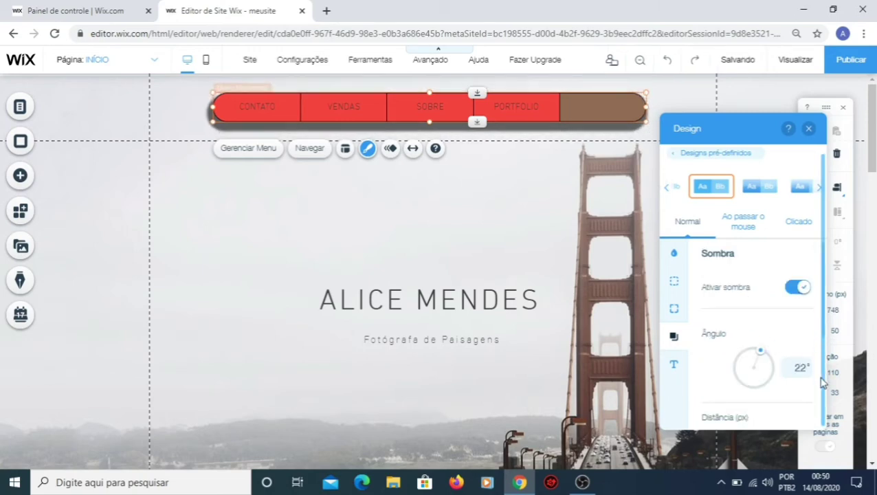
{"action": "scroll", "coordinate": [823, 383], "scroll_direction": "down", "scroll_amount": 3}
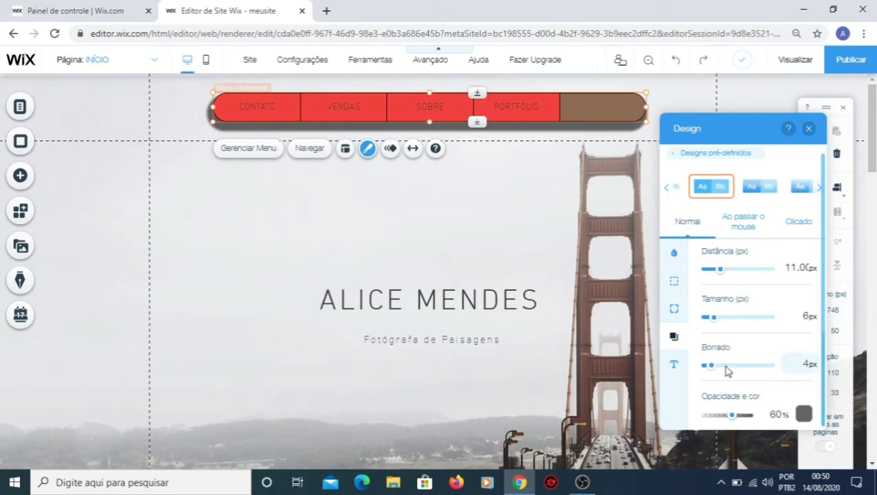
{"action": "scroll", "coordinate": [727, 371], "scroll_direction": "up", "scroll_amount": 3}
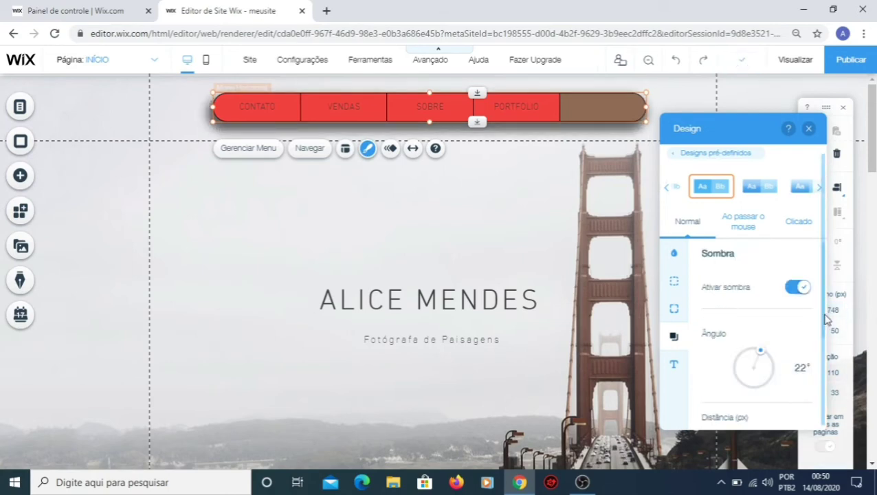
{"action": "scroll", "coordinate": [825, 371], "scroll_direction": "down", "scroll_amount": 3}
Step: Turn off the horizontal menu's shadow in the Normal state
{"action": "scroll", "coordinate": [825, 371], "scroll_direction": "up", "scroll_amount": 3}
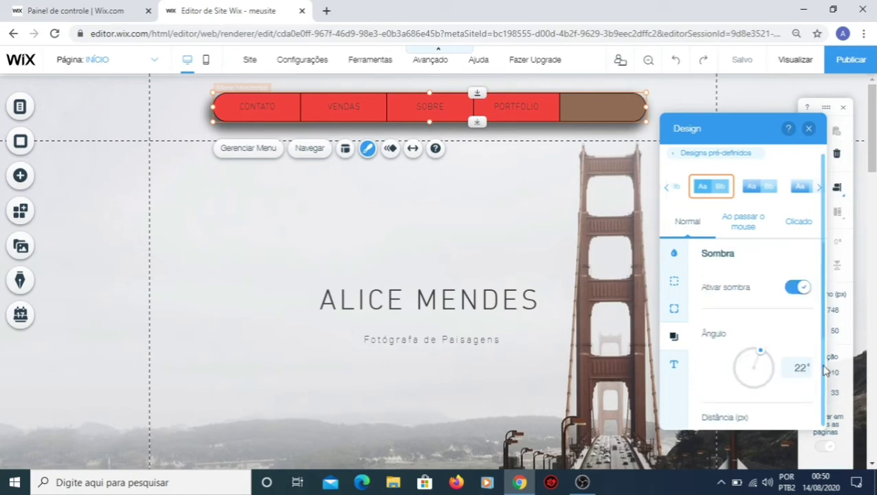
{"action": "scroll", "coordinate": [825, 371], "scroll_direction": "down", "scroll_amount": 3}
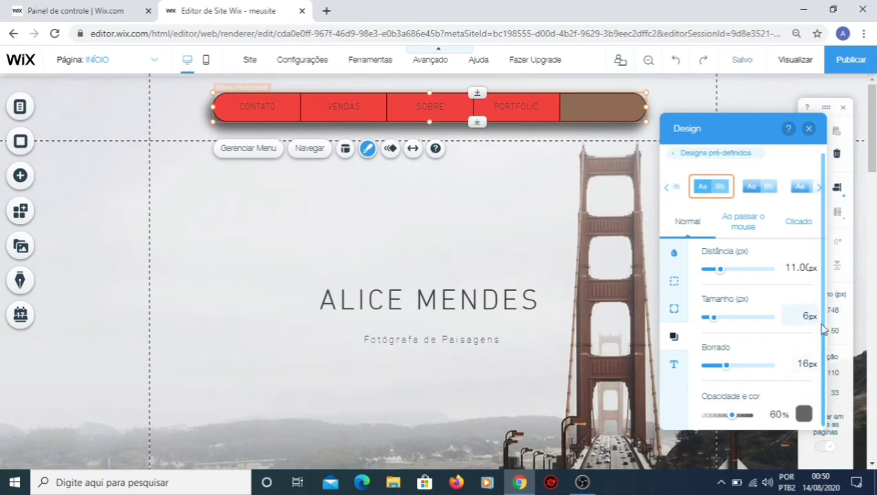
{"action": "left_click", "coordinate": [674, 336]}
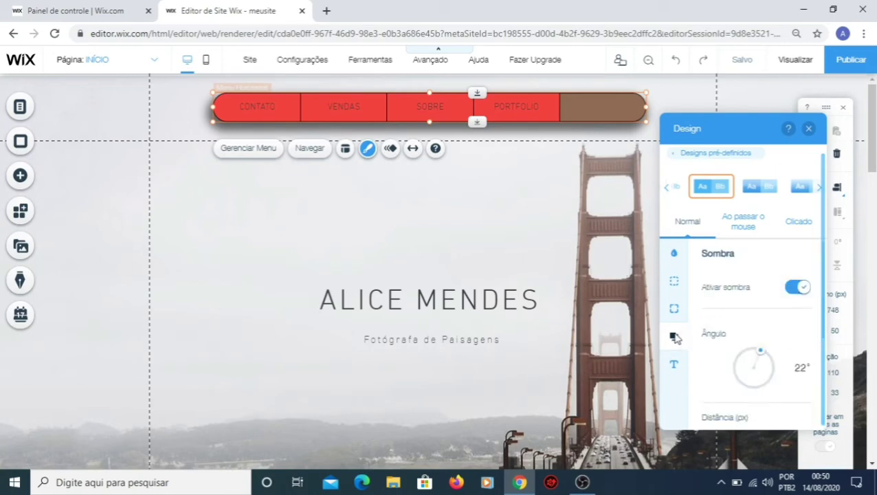
{"action": "left_click", "coordinate": [797, 288]}
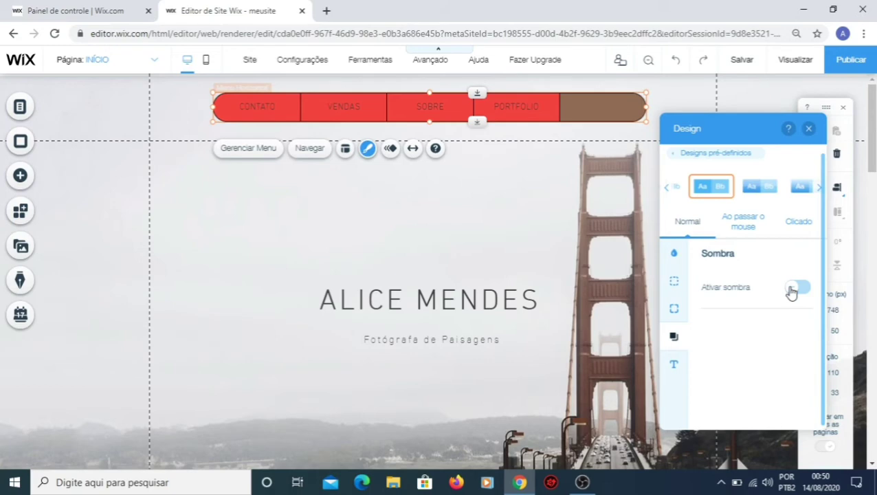
Step: Try light gray as the menu's text color in the Normal state, and settle on black #000000
{"action": "left_click", "coordinate": [674, 365]}
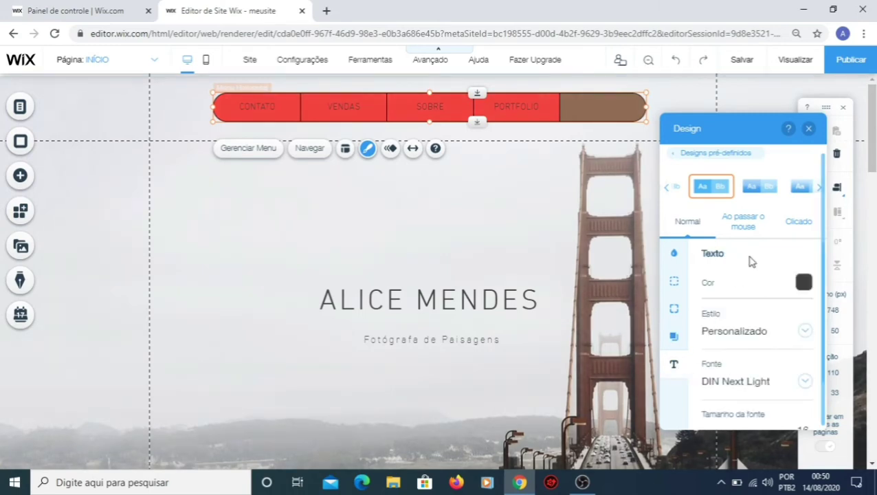
{"action": "left_click", "coordinate": [804, 283]}
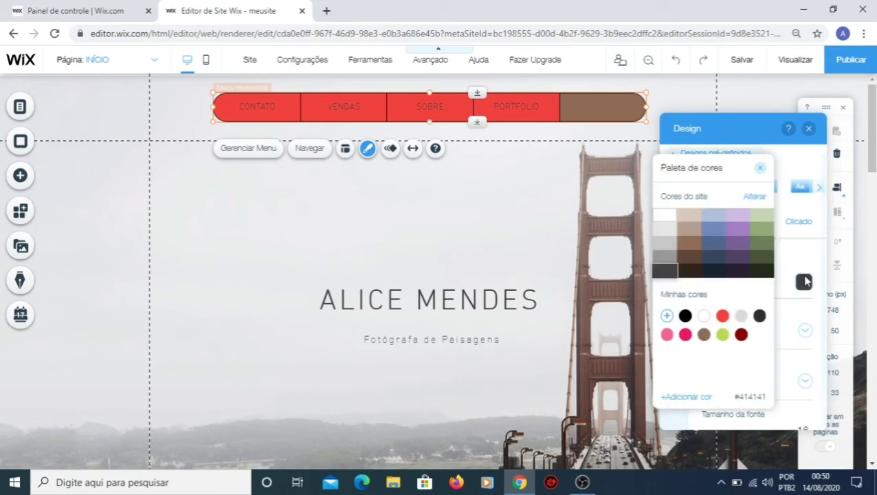
{"action": "left_click", "coordinate": [741, 316]}
{"action": "left_click", "coordinate": [685, 316]}
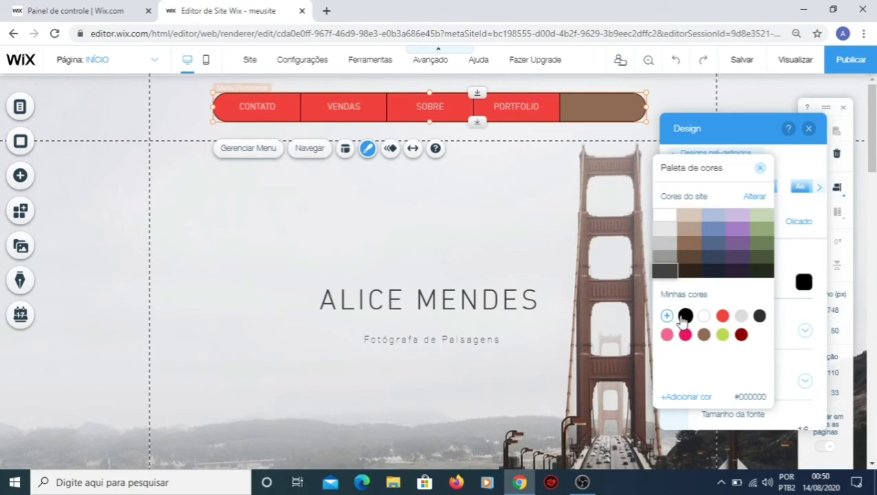
{"action": "left_click", "coordinate": [801, 247]}
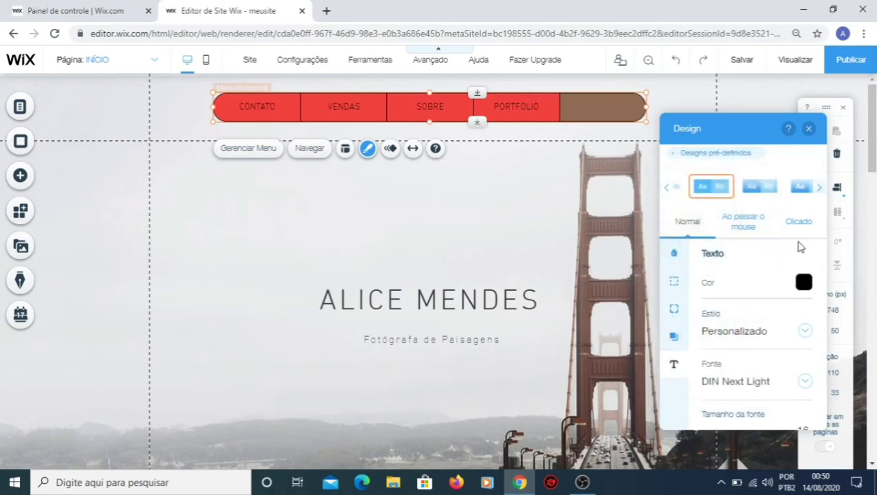
Step: Try Pacifica Condensed as the menu's text font, and settle on Poppins Semi Bold
{"action": "left_click", "coordinate": [803, 333]}
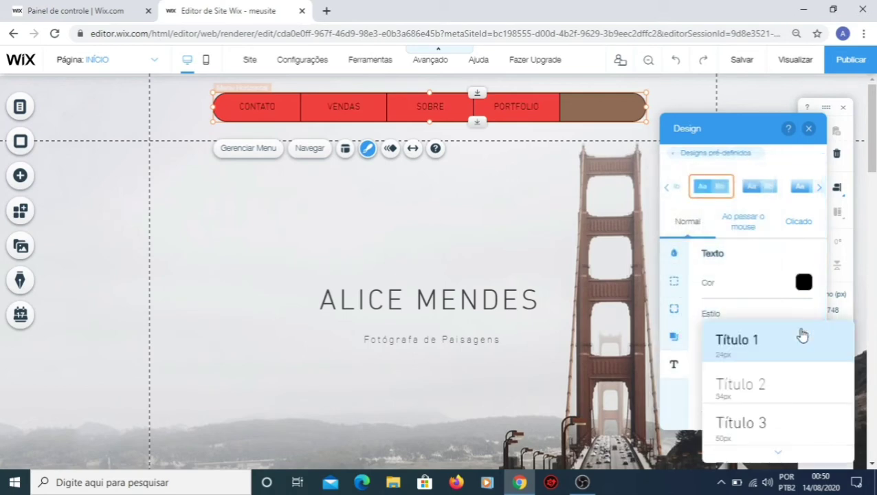
{"action": "left_click", "coordinate": [761, 298]}
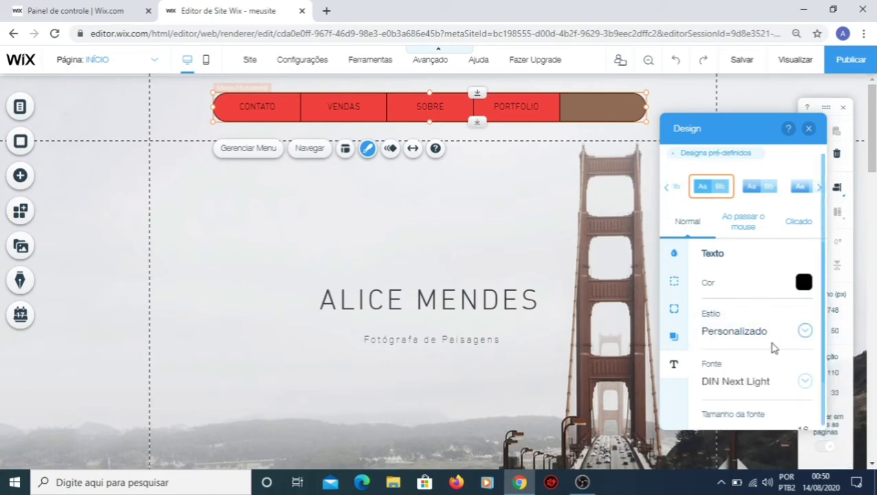
{"action": "left_click", "coordinate": [803, 384]}
{"action": "left_click", "coordinate": [803, 384]}
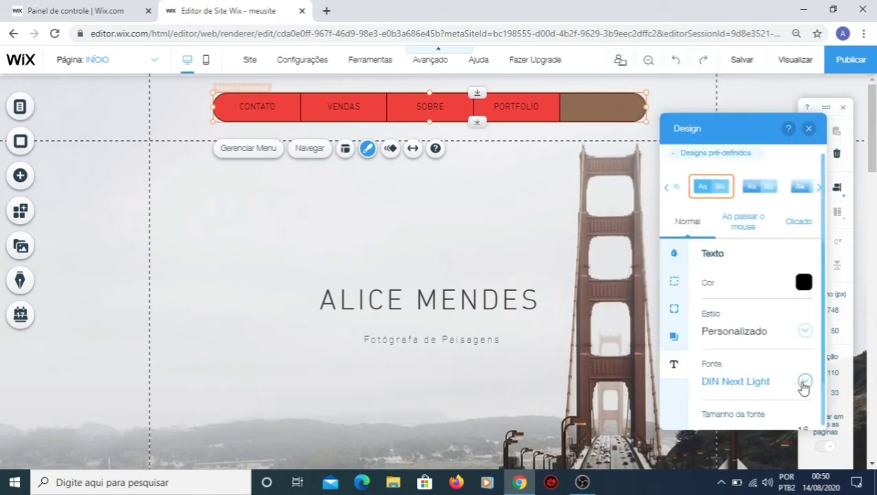
{"action": "left_click", "coordinate": [804, 383]}
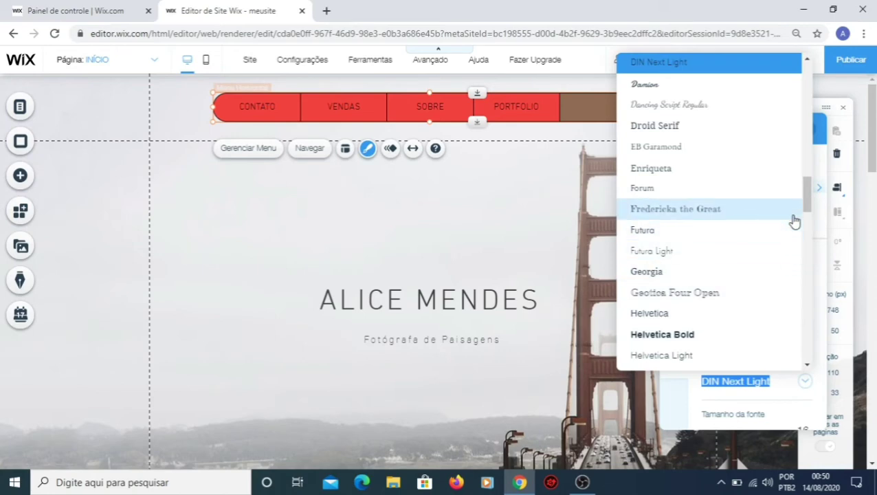
{"action": "left_click_drag", "start_coordinate": [806, 194], "coordinate": [804, 292]}
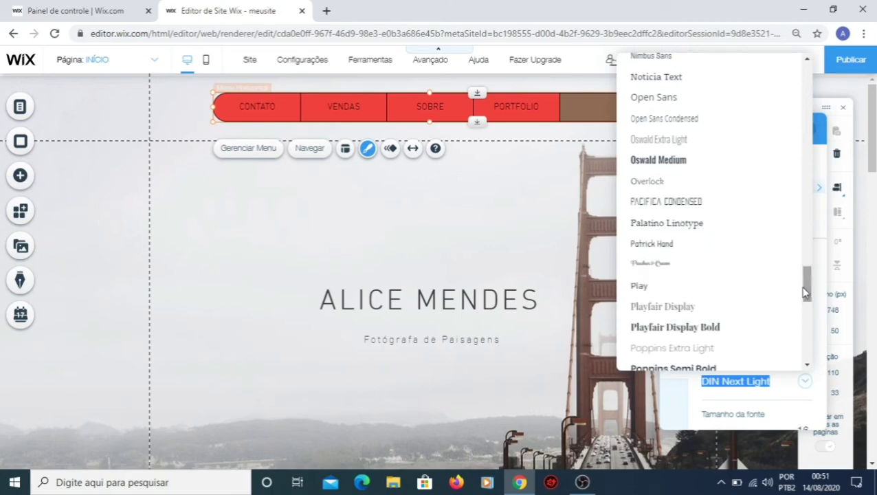
{"action": "left_click", "coordinate": [693, 202]}
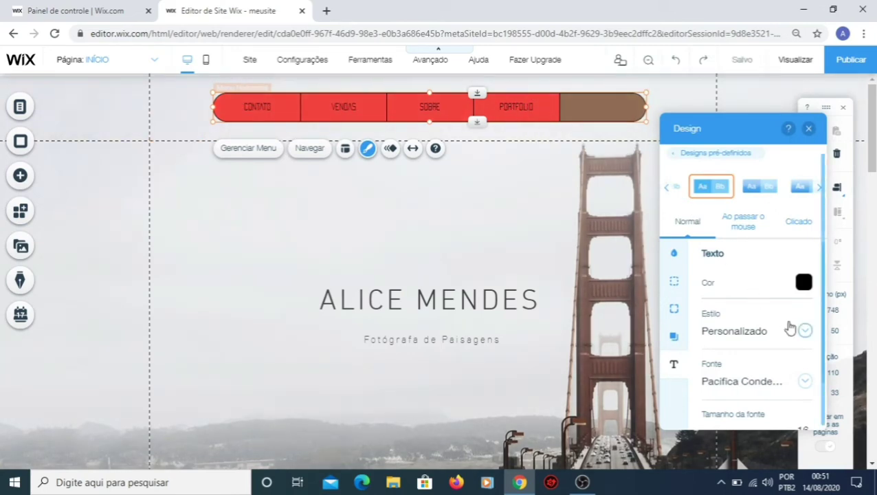
{"action": "left_click", "coordinate": [794, 386]}
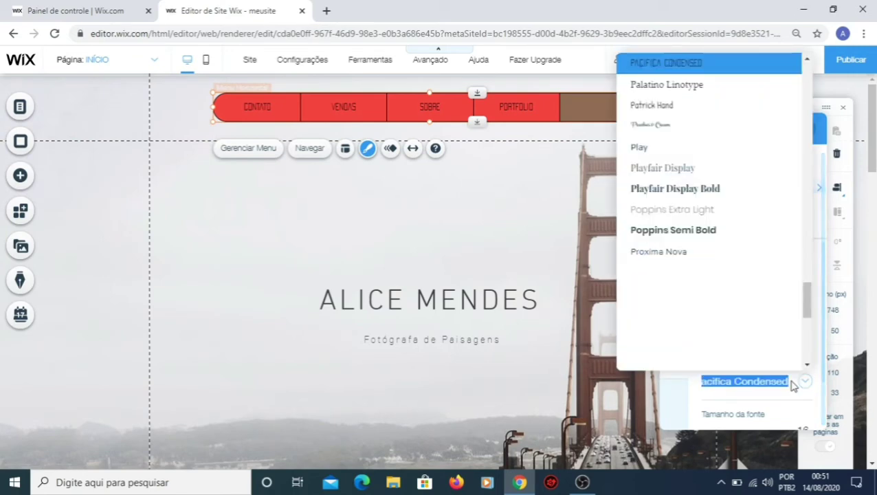
{"action": "left_click", "coordinate": [691, 232]}
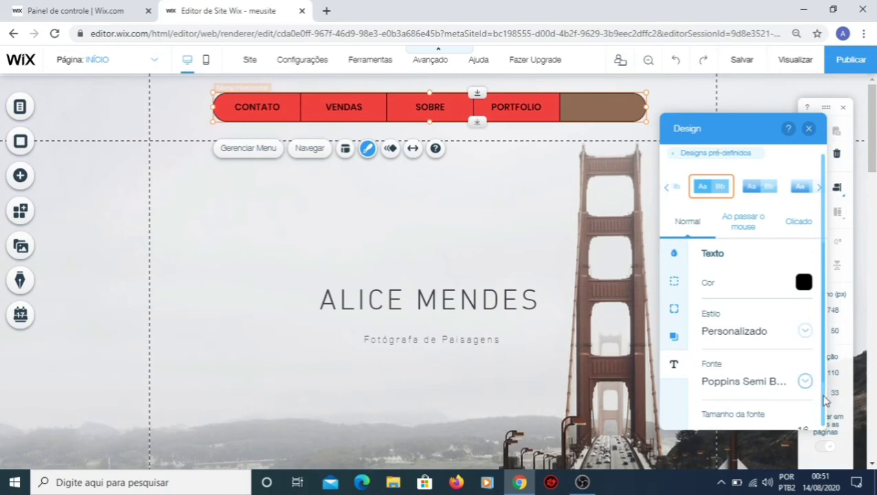
Step: Set the horizontal menu's font size to 17 px in the Normal state
{"action": "scroll", "coordinate": [826, 403], "scroll_direction": "down", "scroll_amount": 1}
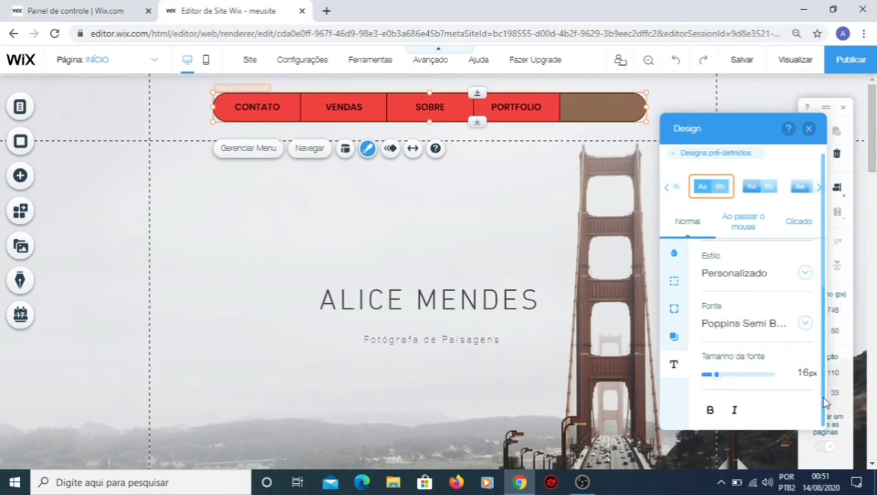
{"action": "scroll", "coordinate": [806, 381], "scroll_direction": "up", "scroll_amount": 1}
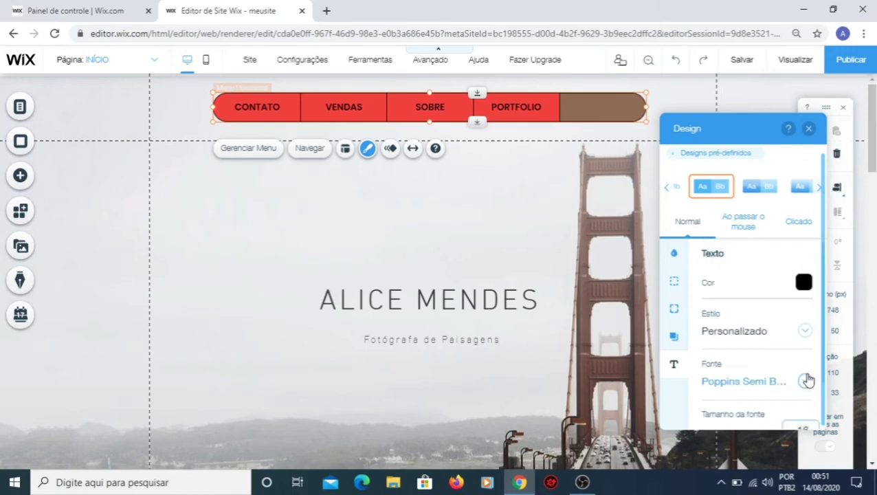
{"action": "scroll", "coordinate": [827, 378], "scroll_direction": "down", "scroll_amount": 1}
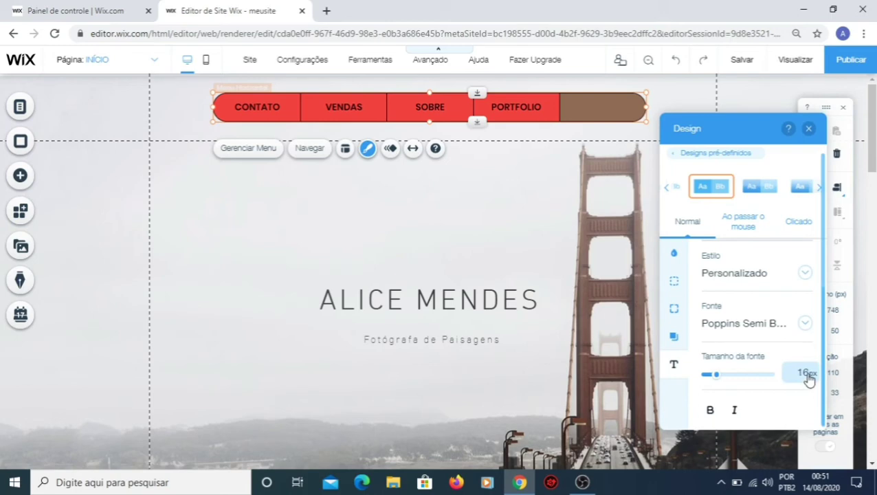
{"action": "mouse_move", "coordinate": [716, 376]}
{"action": "left_mouse_down"}
{"action": "mouse_move", "coordinate": [742, 382]}
{"action": "mouse_move", "coordinate": [718, 383]}
{"action": "left_mouse_up"}
{"action": "scroll", "coordinate": [715, 382], "scroll_direction": "up", "scroll_amount": 1}
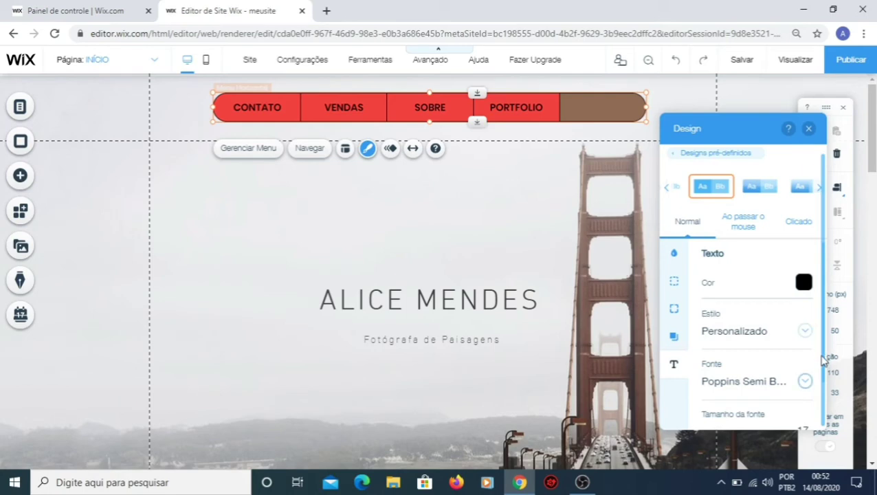
Step: Try bold and italic formatting on the horizontal menu's text in the Normal state
{"action": "scroll", "coordinate": [825, 396], "scroll_direction": "down", "scroll_amount": 1}
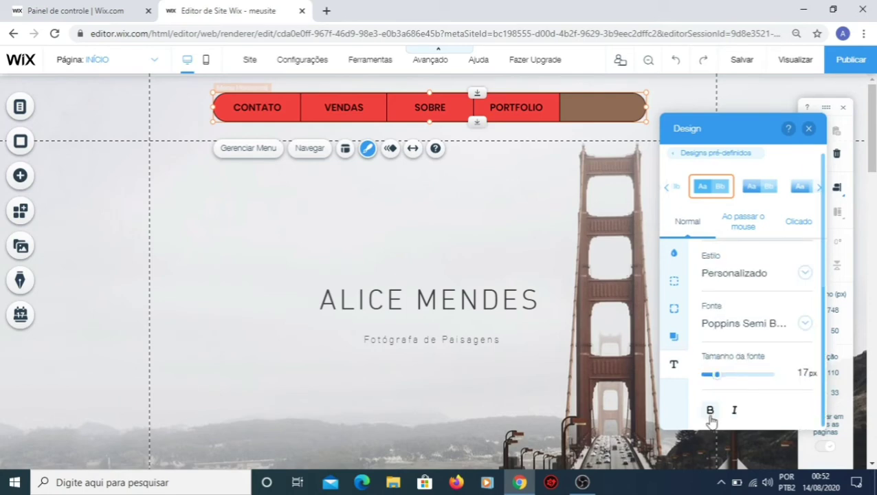
{"action": "left_click", "coordinate": [711, 416]}
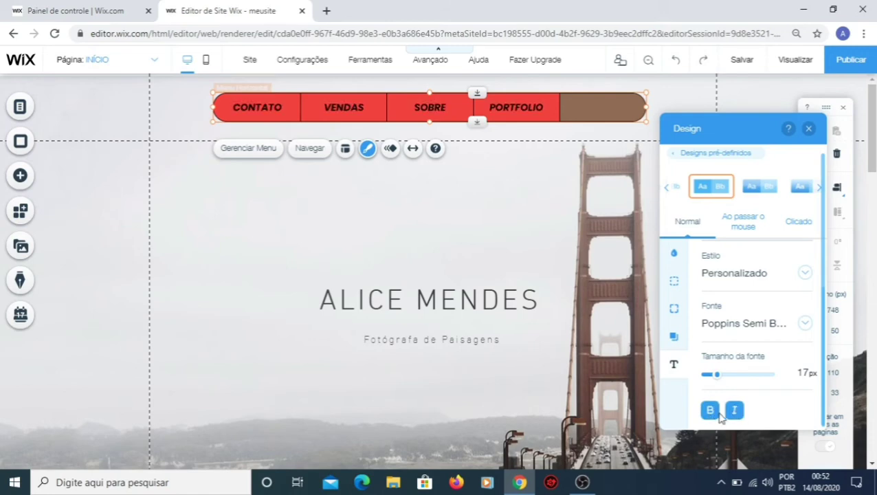
{"action": "left_click", "coordinate": [712, 415]}
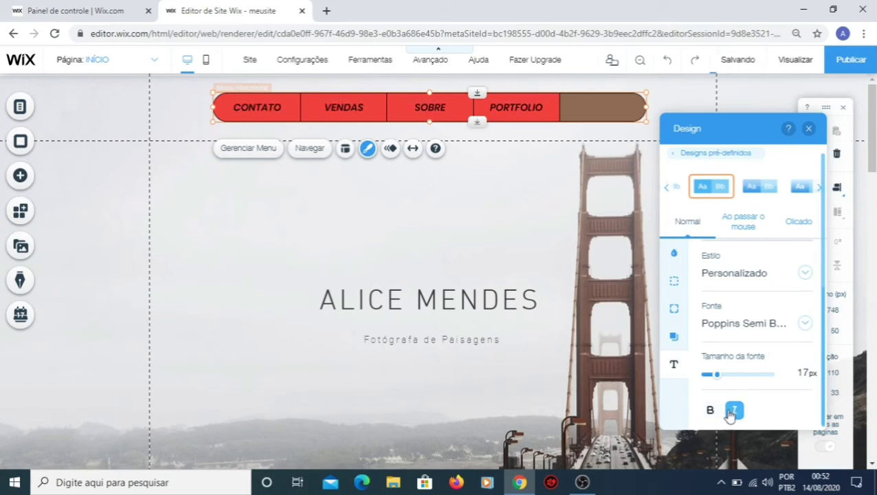
{"action": "left_click", "coordinate": [734, 411]}
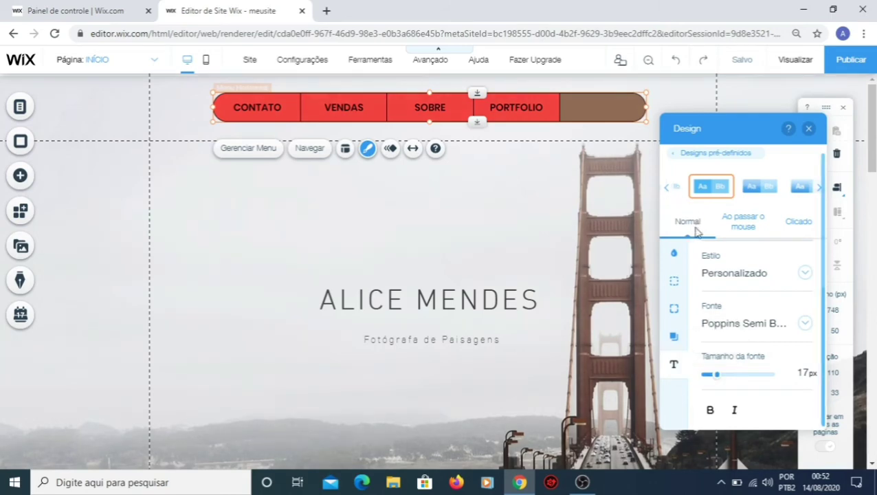
Step: Try red #FF4040 and white #FFFFFF as the menu's text color in the mouse-over state, and settle on black #000000
{"action": "left_click", "coordinate": [736, 225]}
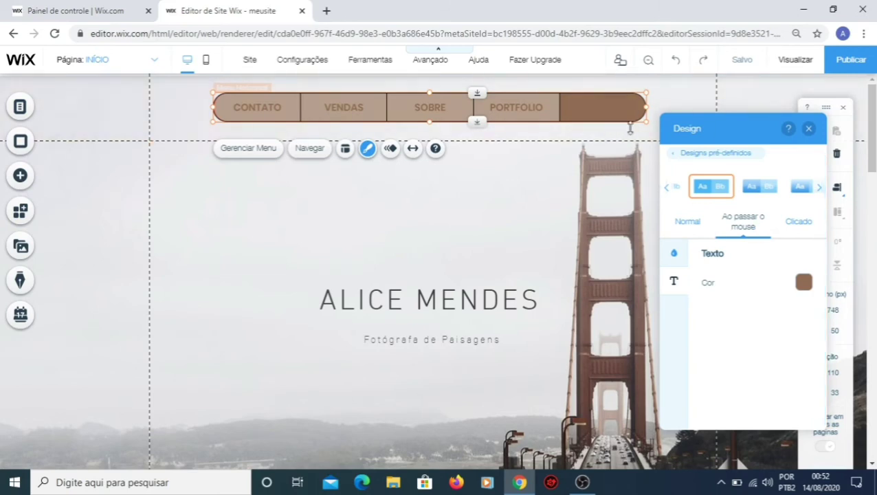
{"action": "left_click", "coordinate": [799, 223]}
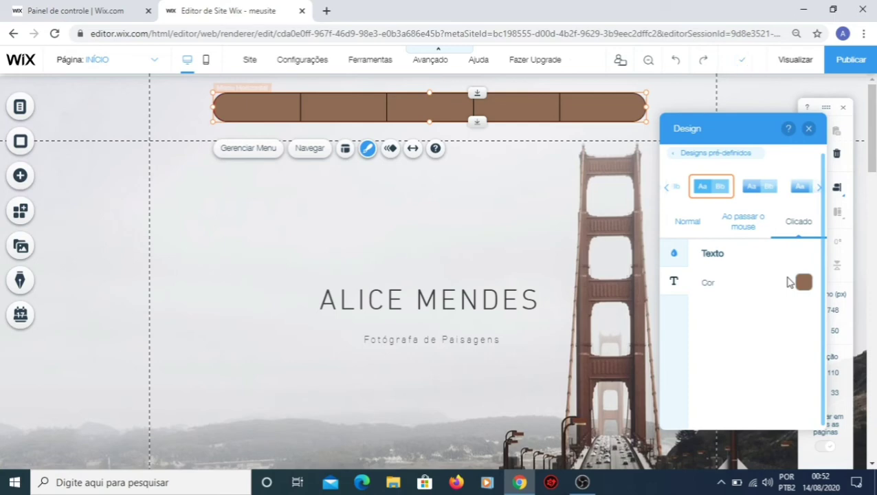
{"action": "left_click", "coordinate": [747, 227]}
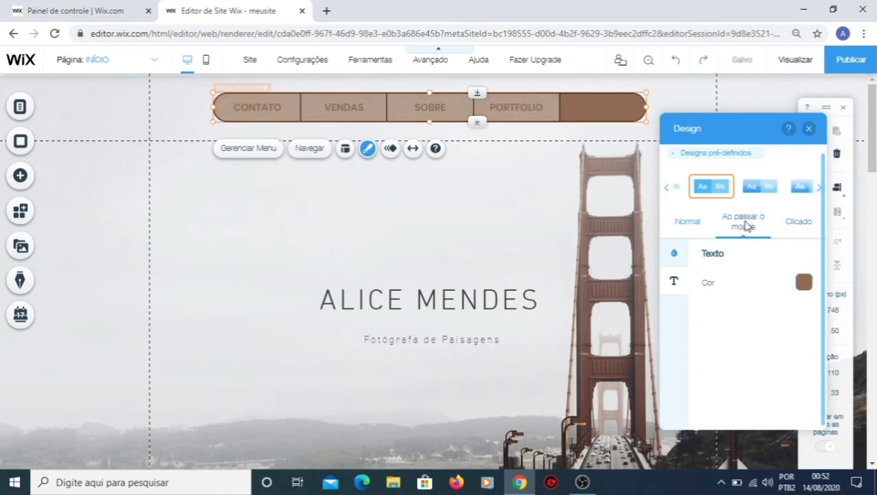
{"action": "left_click", "coordinate": [804, 282]}
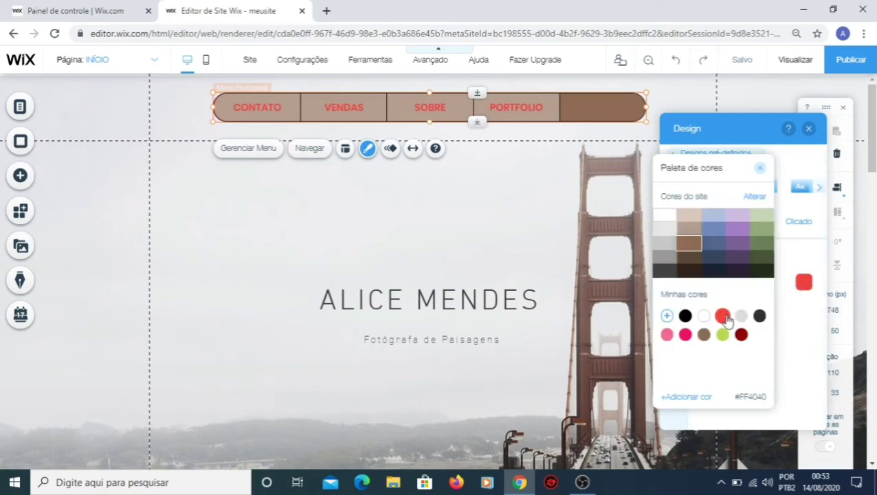
{"action": "left_click", "coordinate": [704, 316]}
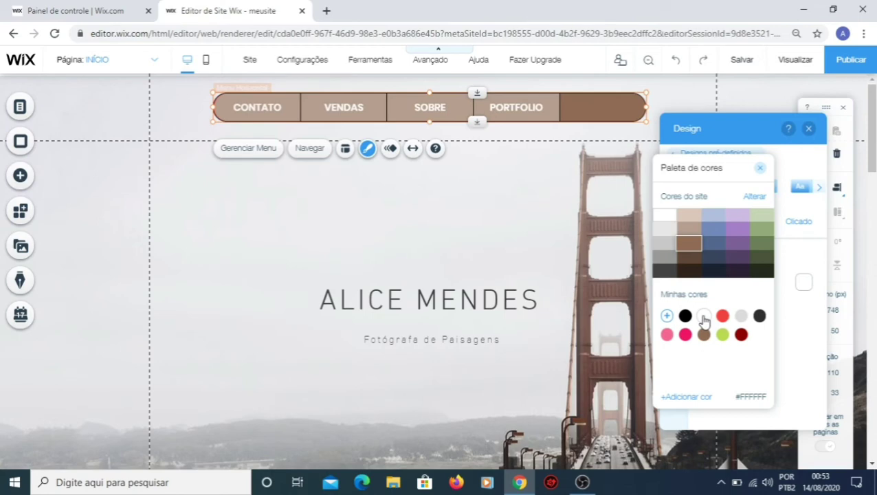
{"action": "left_click", "coordinate": [704, 316]}
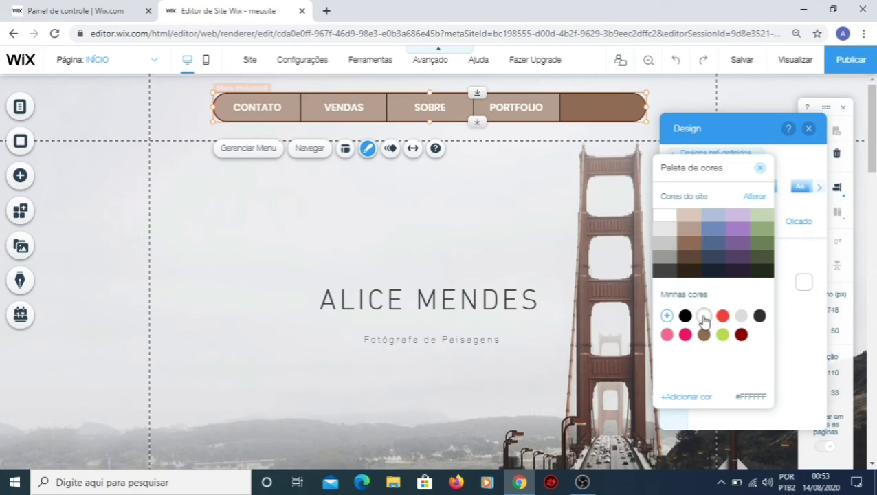
{"action": "left_click", "coordinate": [801, 323]}
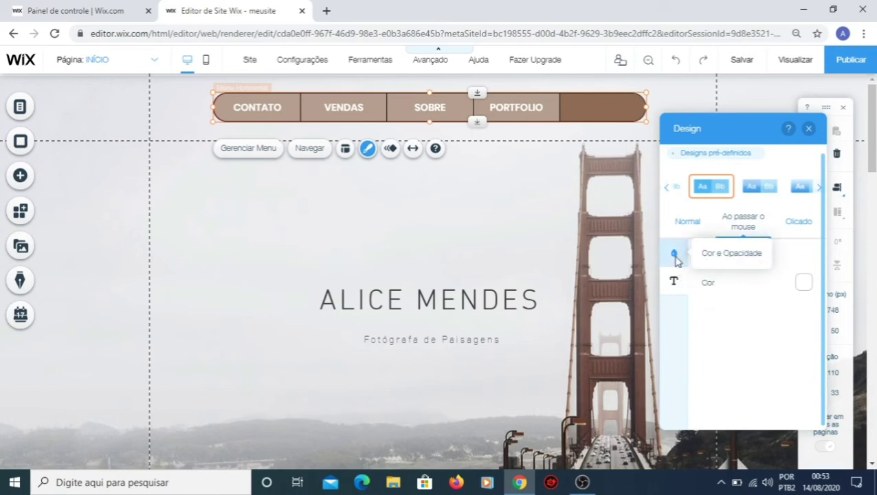
{"action": "left_click", "coordinate": [675, 256]}
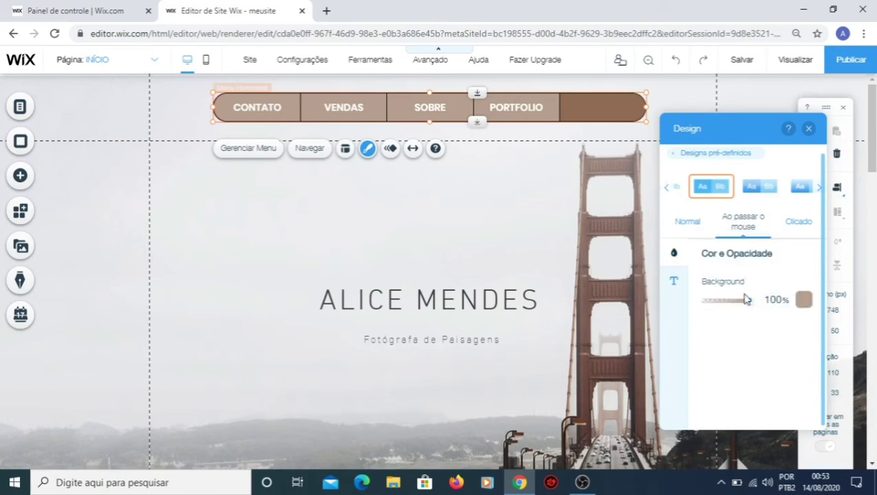
{"action": "left_click", "coordinate": [675, 282]}
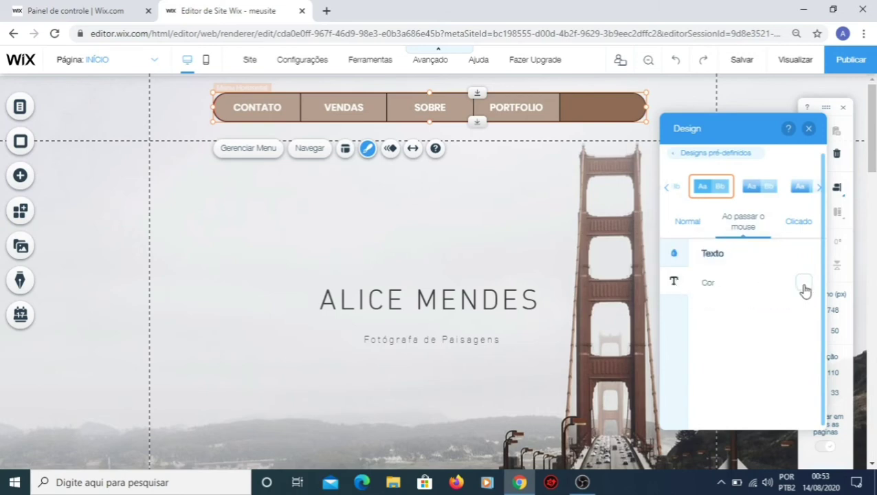
{"action": "left_click", "coordinate": [804, 287]}
{"action": "left_click", "coordinate": [685, 316]}
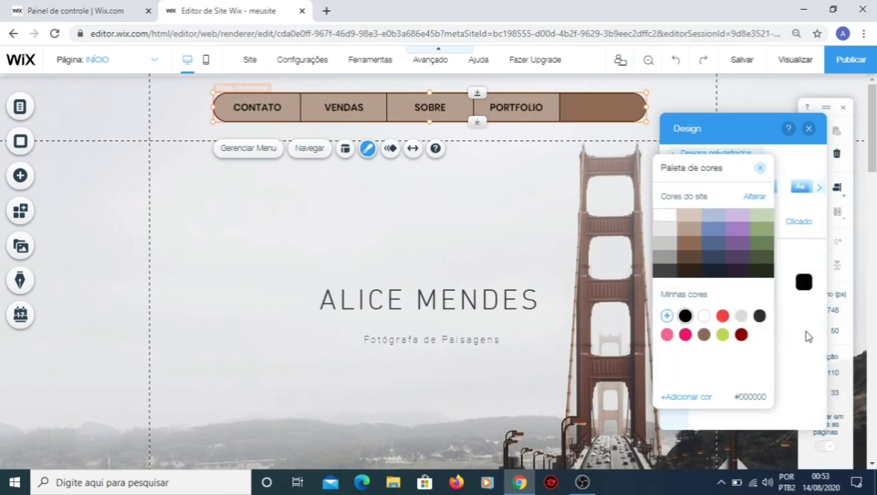
{"action": "left_click", "coordinate": [809, 336]}
Step: Set the menu's background color in the mouse-over state to white #FFFFFF
{"action": "left_click", "coordinate": [676, 258]}
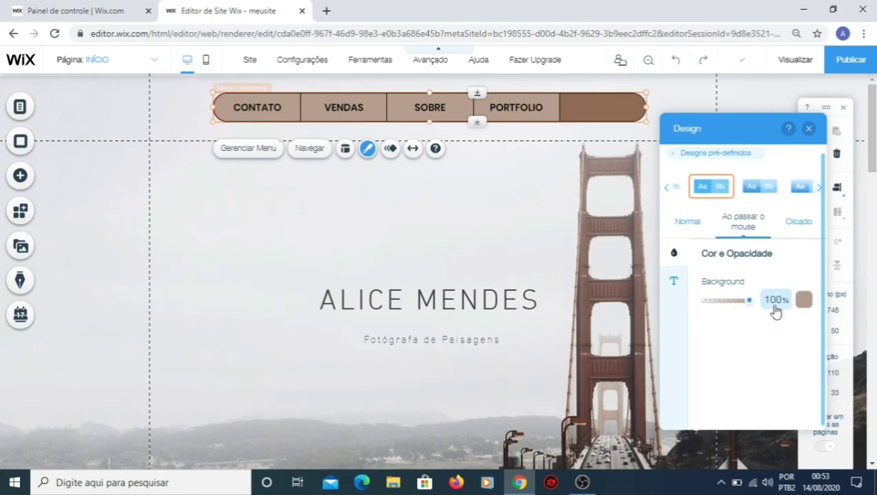
{"action": "left_click", "coordinate": [810, 306]}
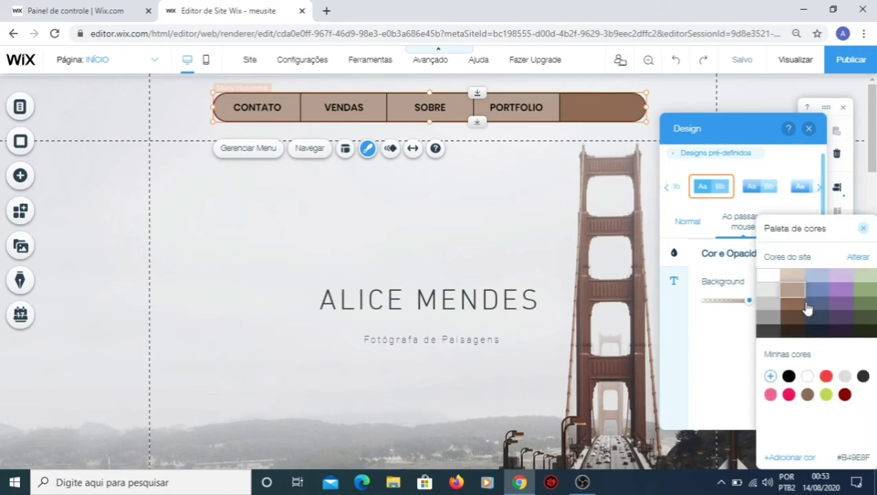
{"action": "left_click", "coordinate": [807, 377]}
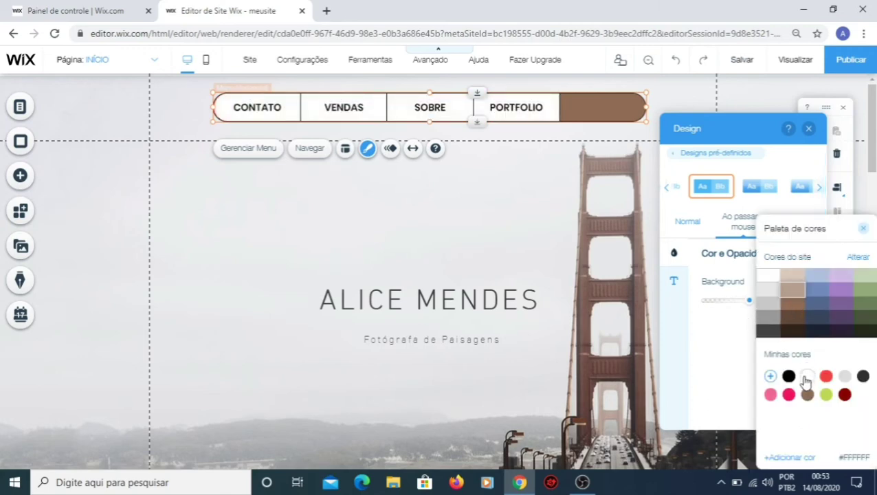
{"action": "left_click", "coordinate": [713, 331]}
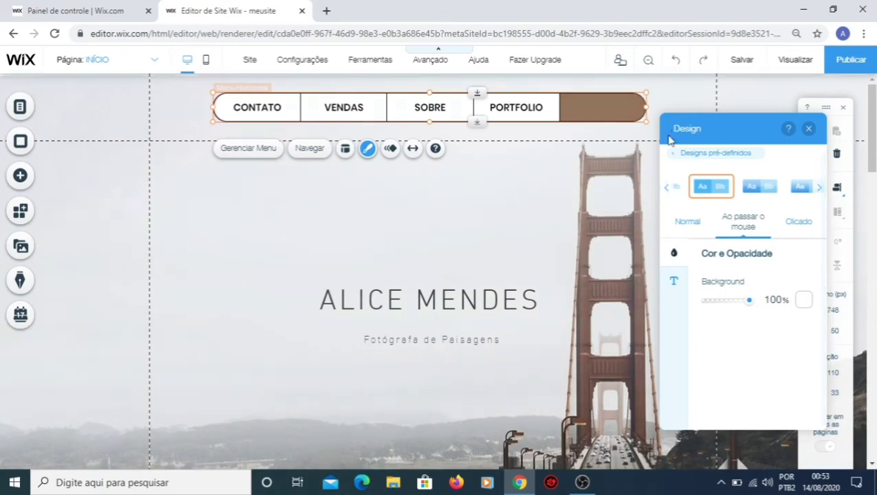
Step: Preview the site, check the menu's mouse-over effect and its Contato and Início links, and return to the editor
{"action": "left_click", "coordinate": [790, 61]}
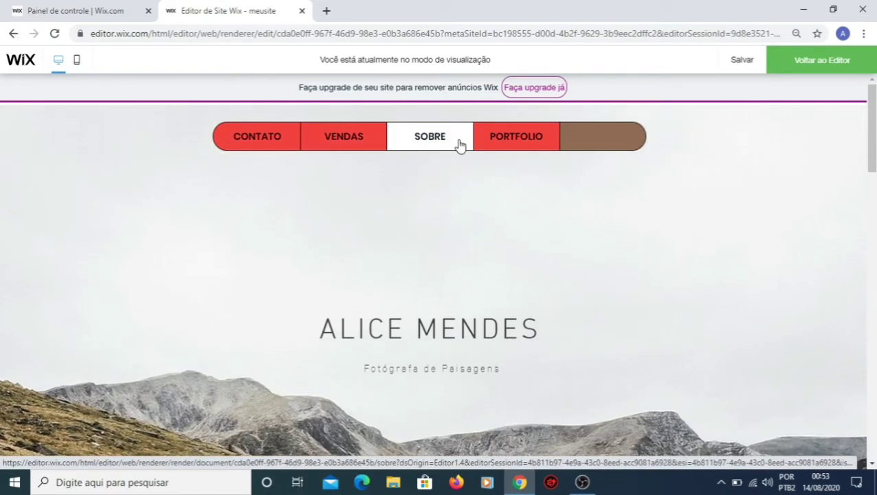
{"action": "mouse_move", "coordinate": [526, 137]}
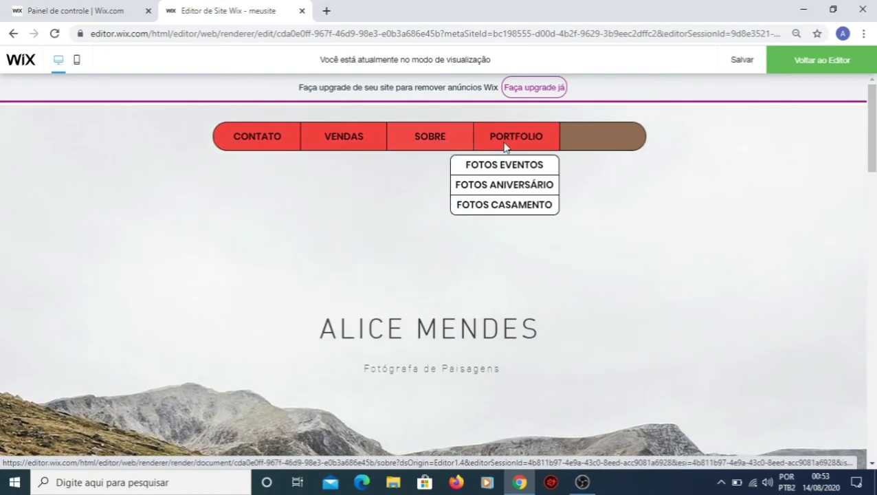
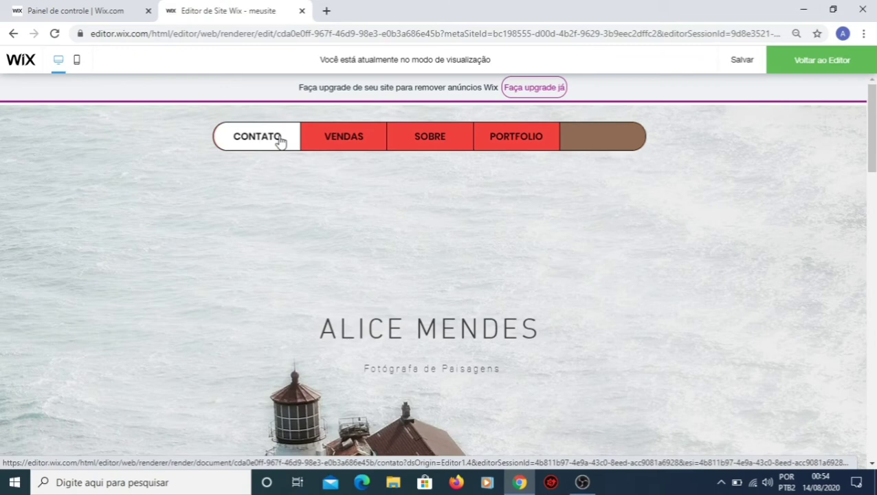
{"action": "left_click", "coordinate": [280, 140]}
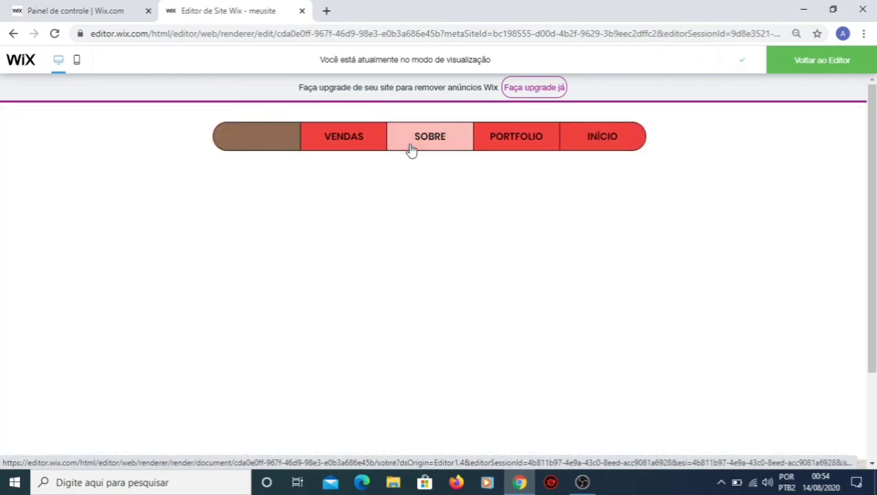
{"action": "left_click", "coordinate": [598, 151]}
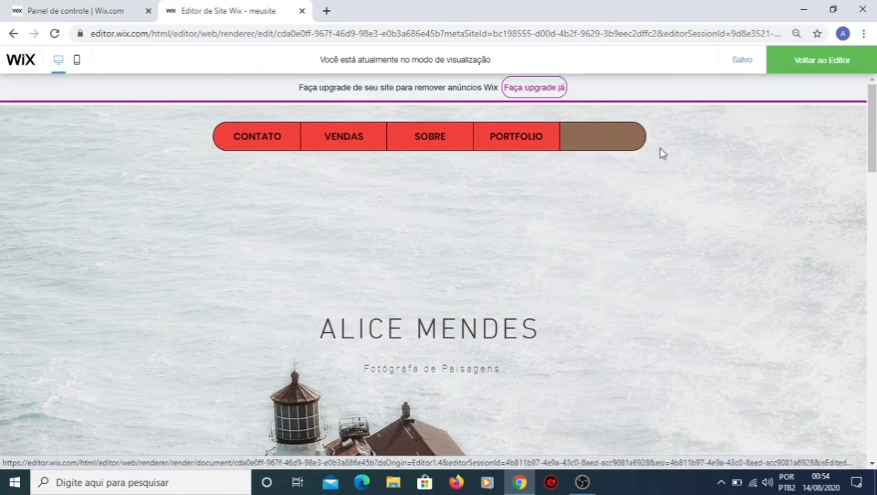
{"action": "left_click", "coordinate": [823, 61]}
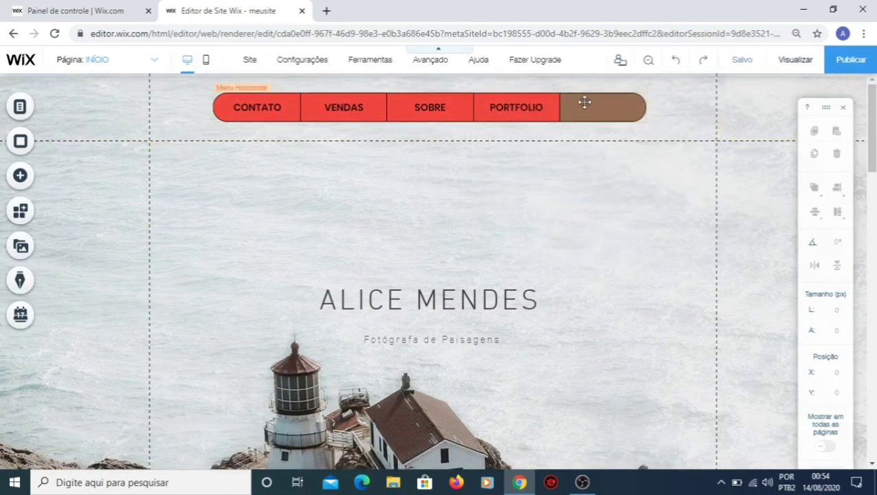
Step: Set the horizontal menu's background color in the Clicado state to red #FF4040
{"action": "left_click", "coordinate": [584, 102]}
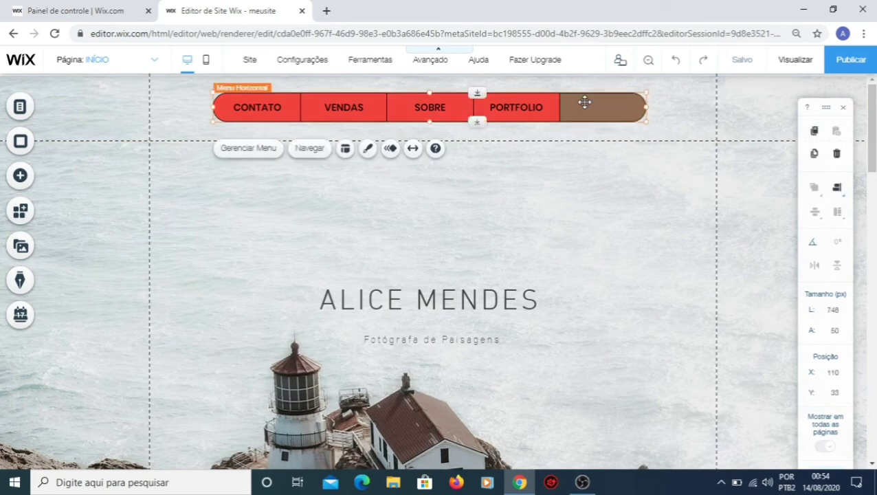
{"action": "left_click", "coordinate": [366, 149]}
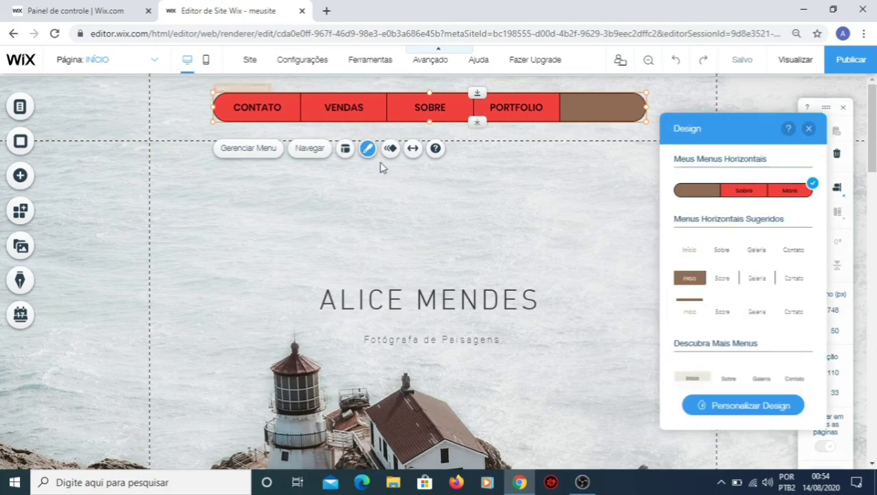
{"action": "left_click", "coordinate": [733, 416]}
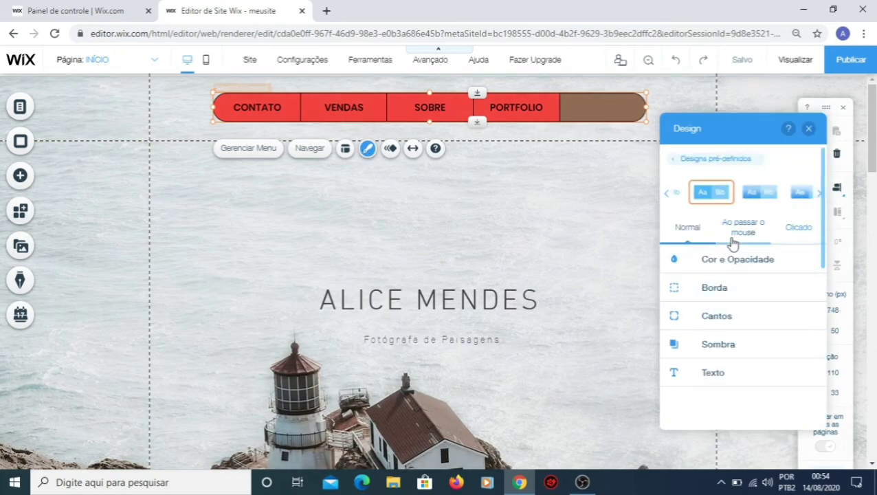
{"action": "left_click", "coordinate": [733, 234]}
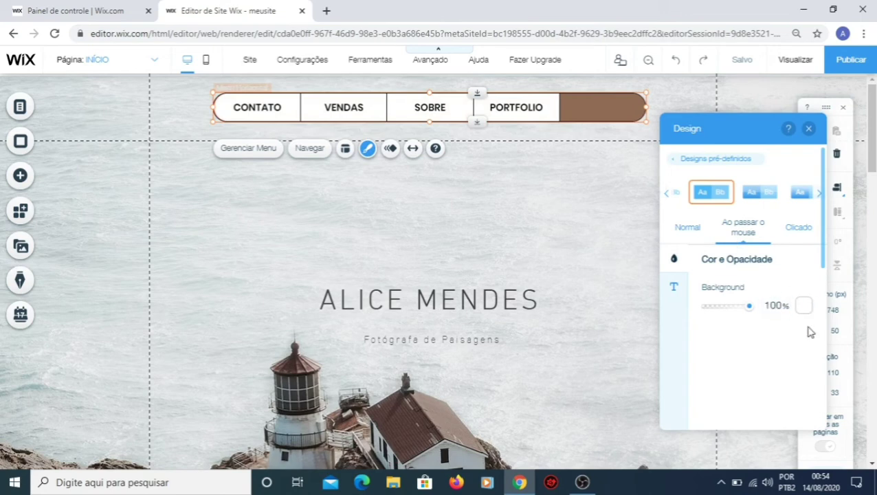
{"action": "left_click", "coordinate": [798, 227]}
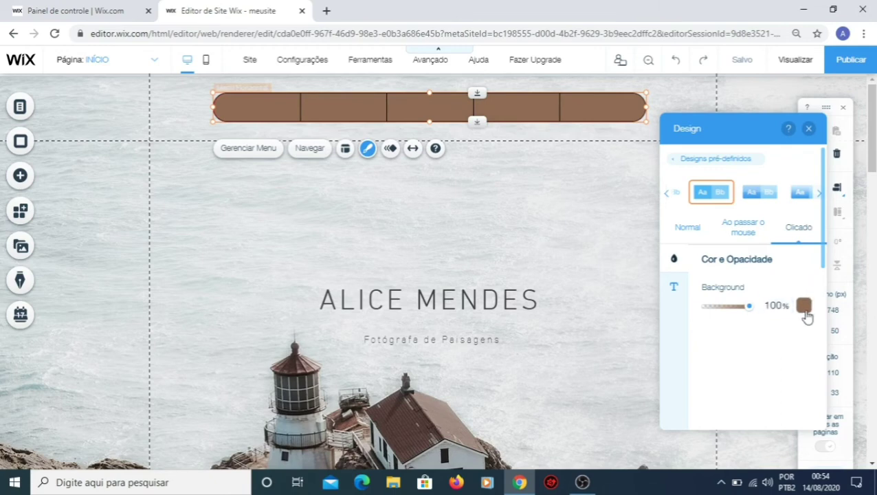
{"action": "left_click", "coordinate": [804, 306]}
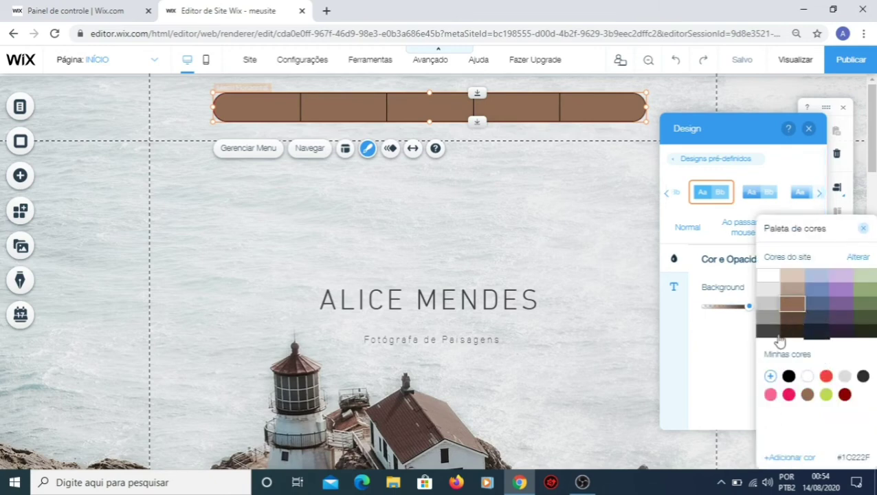
{"action": "left_click", "coordinate": [826, 376]}
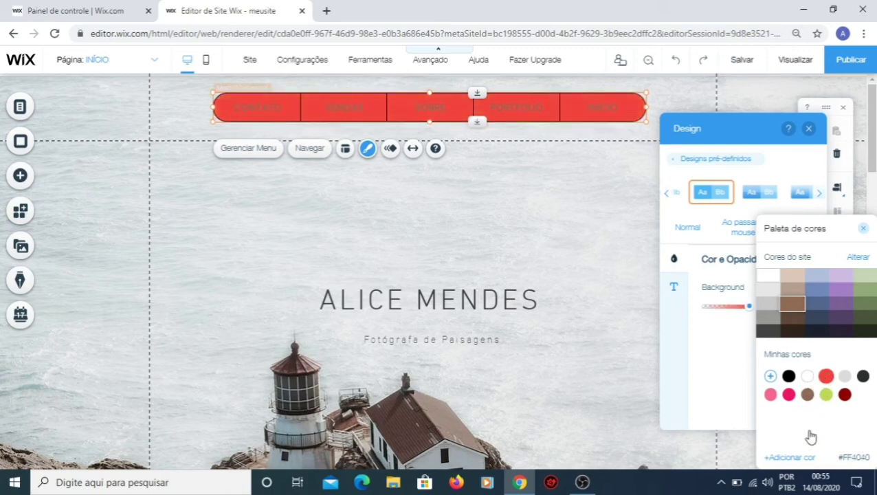
Step: Undo the red background in the Clicado state and set the menu's background color there to pink #ED1566
{"action": "key", "text": "ctrl+z"}
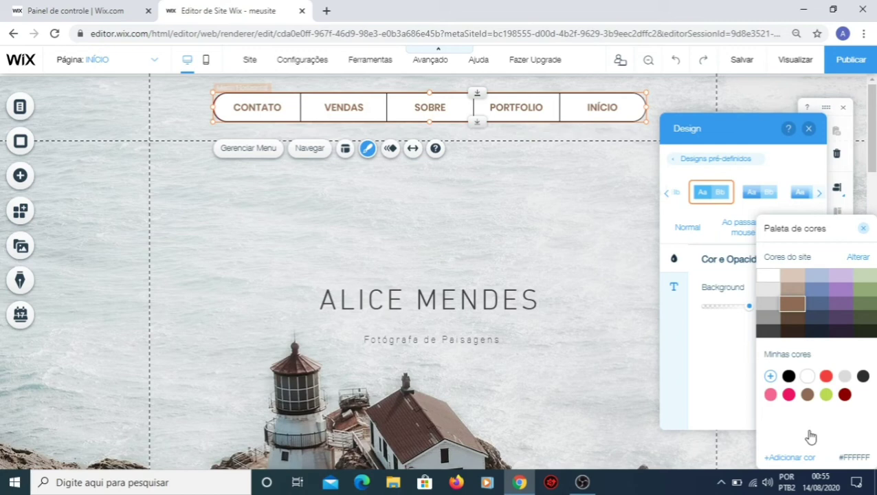
{"action": "left_click", "coordinate": [789, 395]}
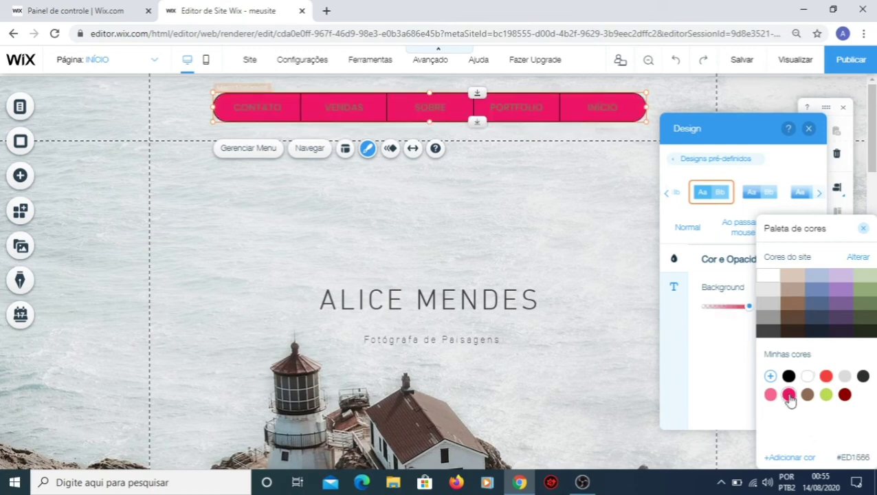
{"action": "left_click", "coordinate": [741, 363]}
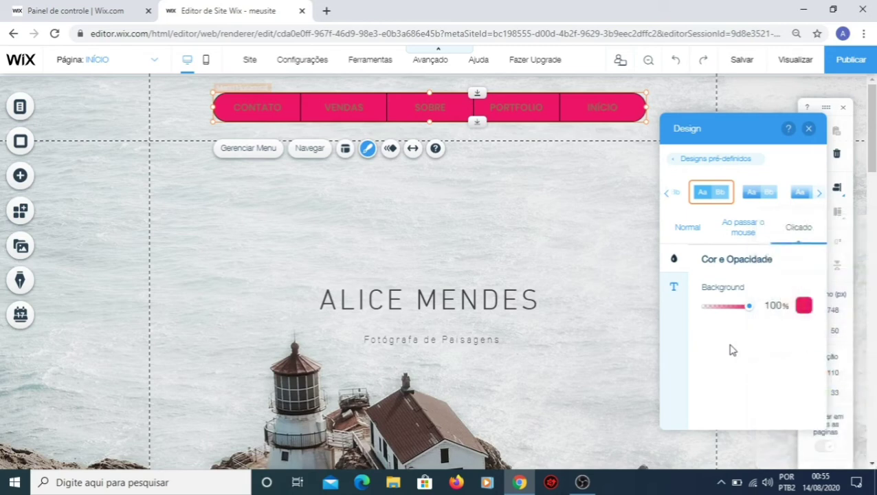
Step: Set the menu's text color in the Clicado state to black #000000
{"action": "left_click", "coordinate": [674, 288]}
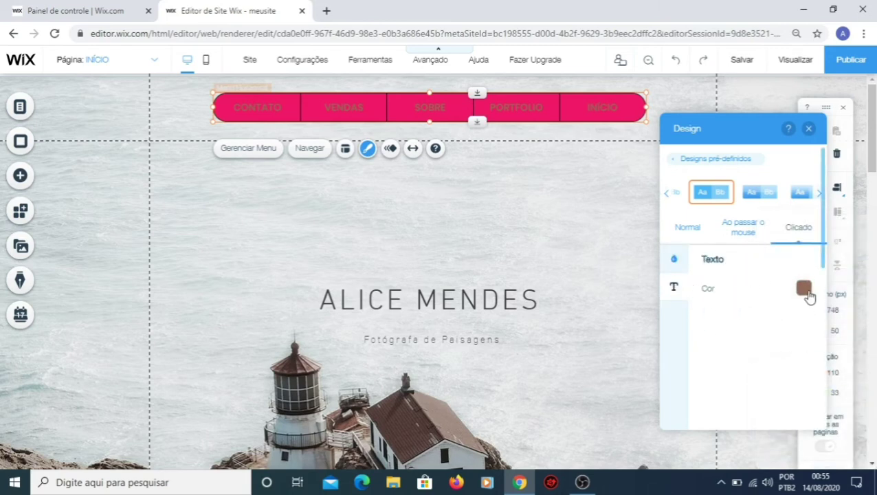
{"action": "left_click", "coordinate": [806, 292]}
{"action": "left_click", "coordinate": [686, 317]}
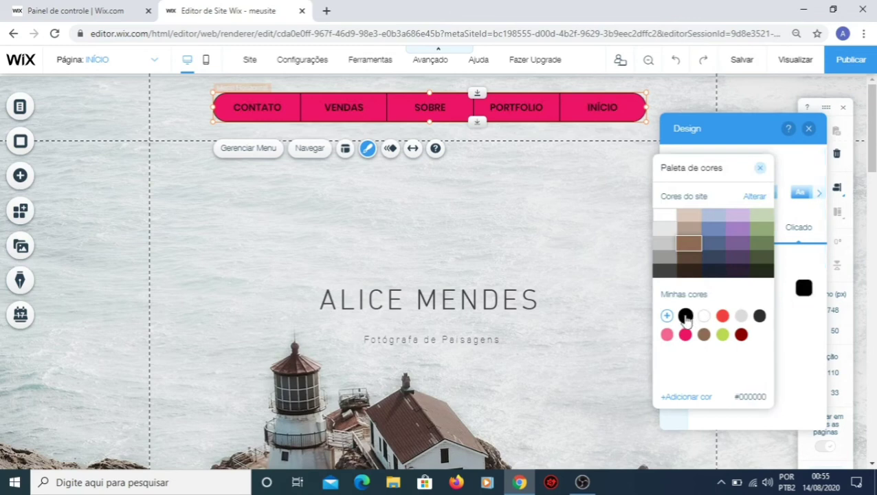
{"action": "left_click", "coordinate": [795, 358]}
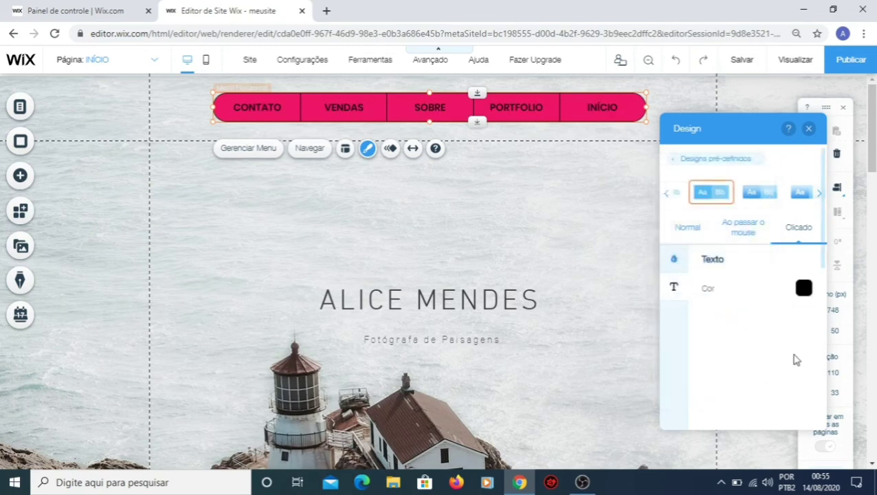
Step: Preview the site, check the clicked-state color on Início, Fotos Eventos, Sobre, Vendas and Contato, and return to the editor
{"action": "left_click", "coordinate": [799, 64]}
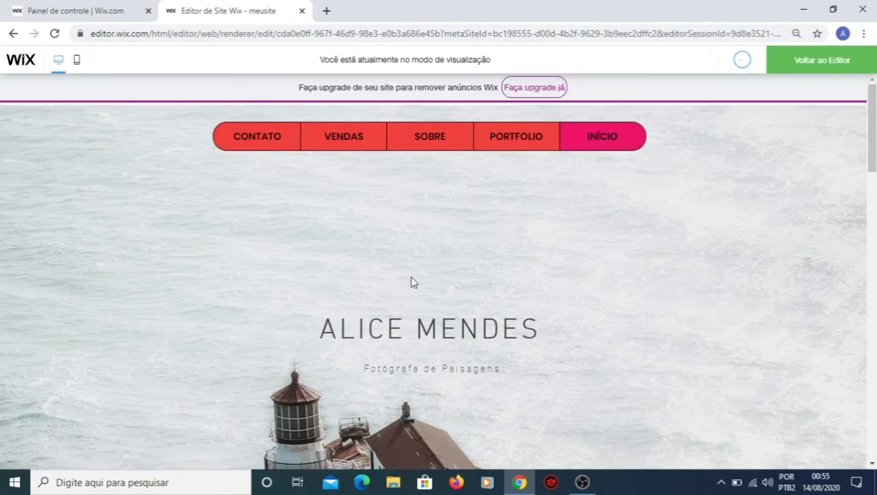
{"action": "left_click", "coordinate": [612, 145]}
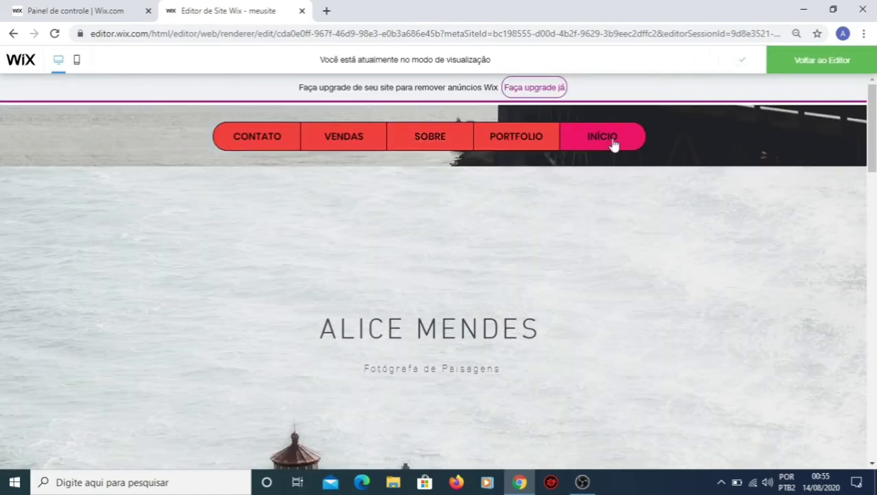
{"action": "mouse_move", "coordinate": [518, 138]}
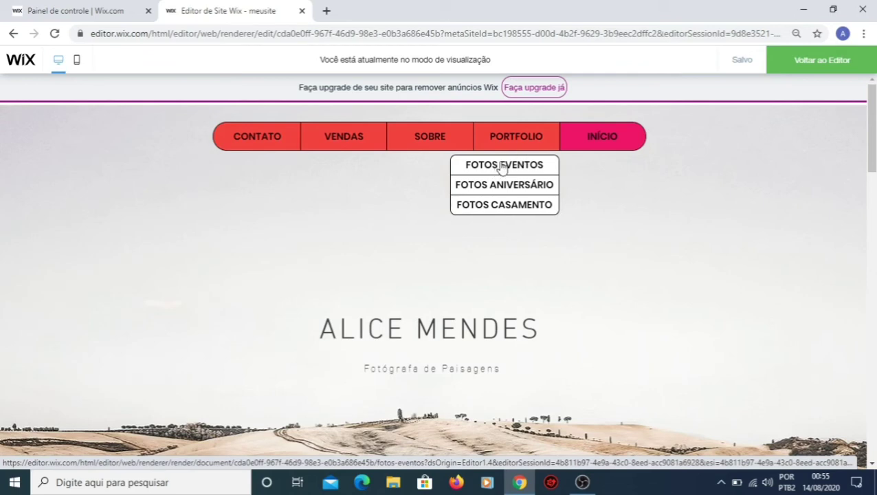
{"action": "left_click", "coordinate": [503, 167]}
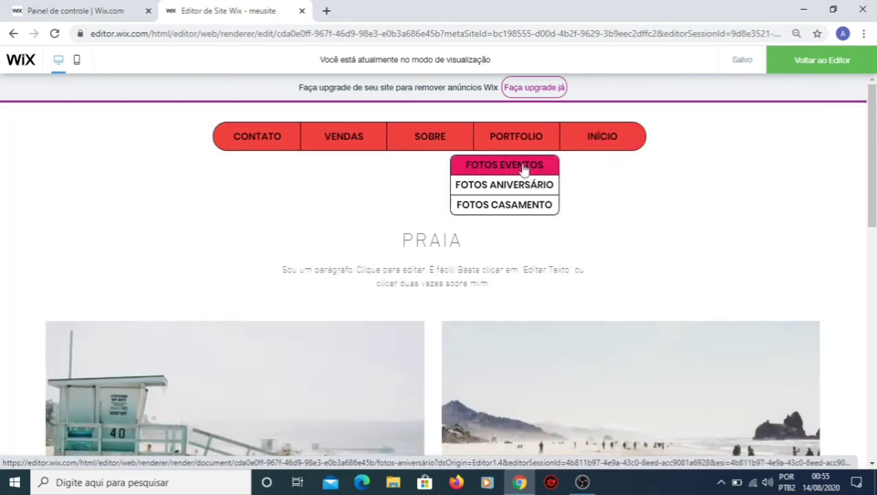
{"action": "left_click", "coordinate": [434, 137]}
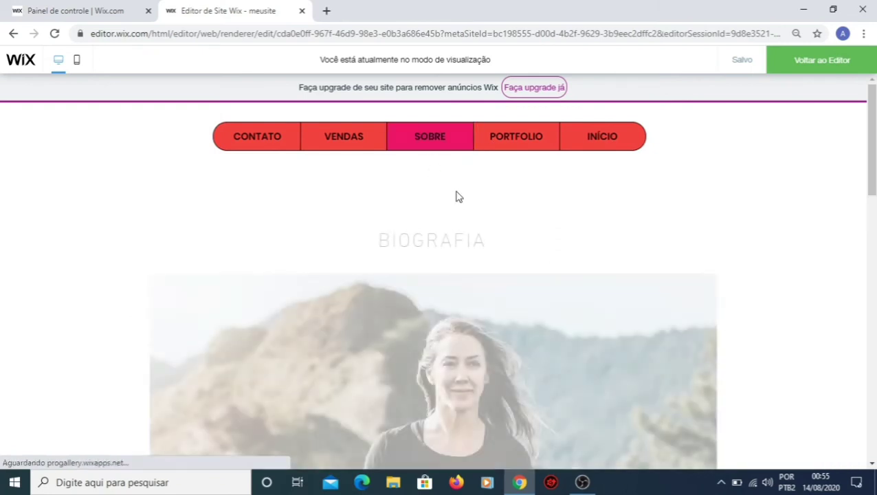
{"action": "mouse_move", "coordinate": [456, 178]}
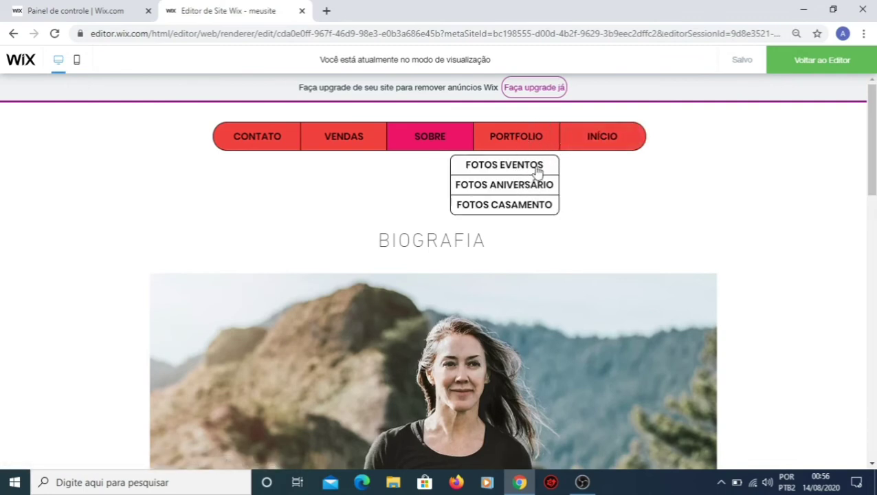
{"action": "left_click", "coordinate": [371, 145]}
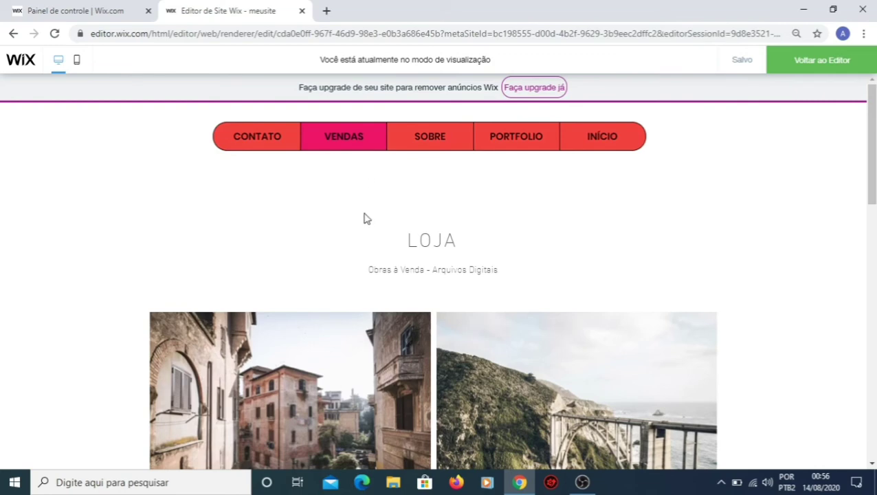
{"action": "left_click", "coordinate": [260, 137]}
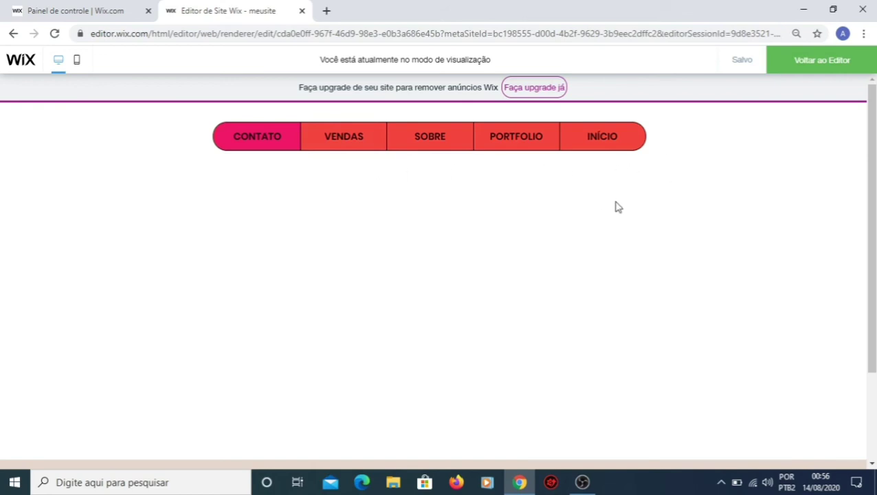
{"action": "mouse_move", "coordinate": [535, 134]}
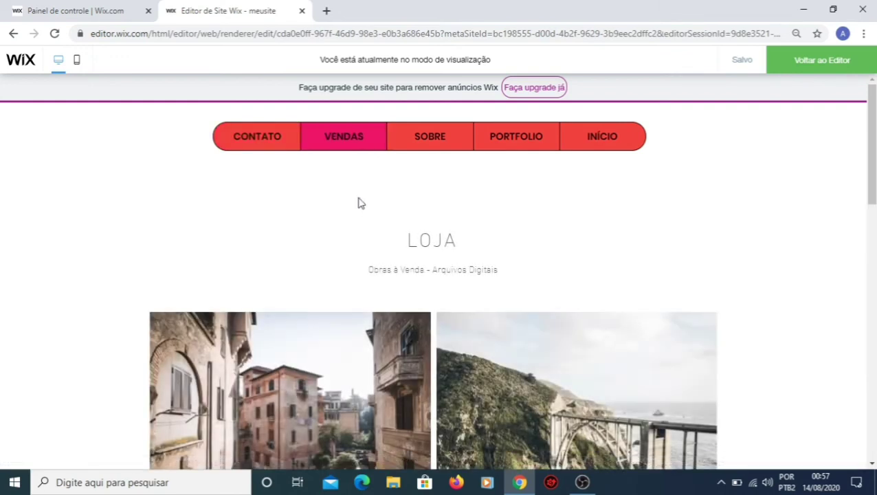
{"action": "left_click", "coordinate": [823, 62]}
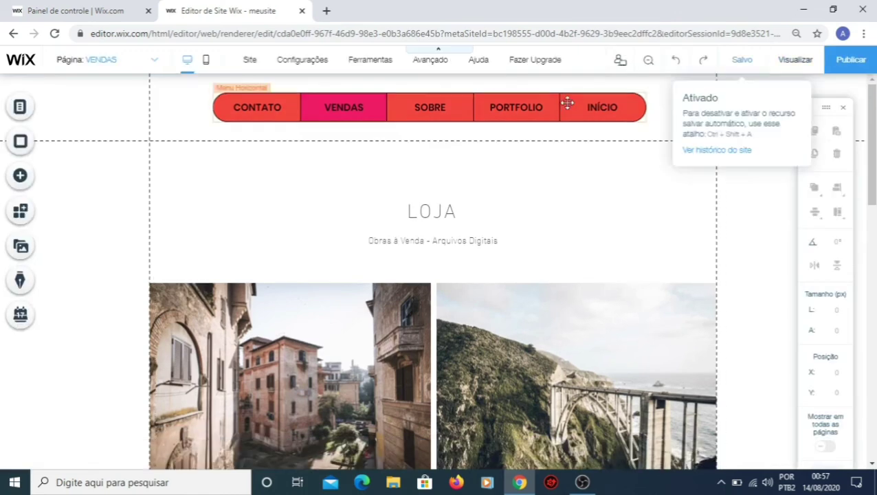
Step: Customize the horizontal menu's design by comparing the flat, gradient, top-line and separate-button styles, and apply the glossy gradient with straight separators
{"action": "left_click", "coordinate": [441, 107]}
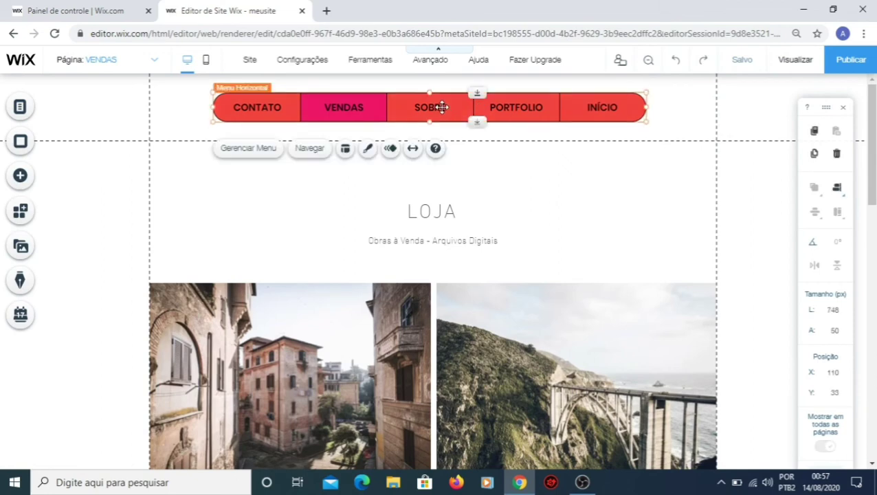
{"action": "left_click", "coordinate": [368, 151]}
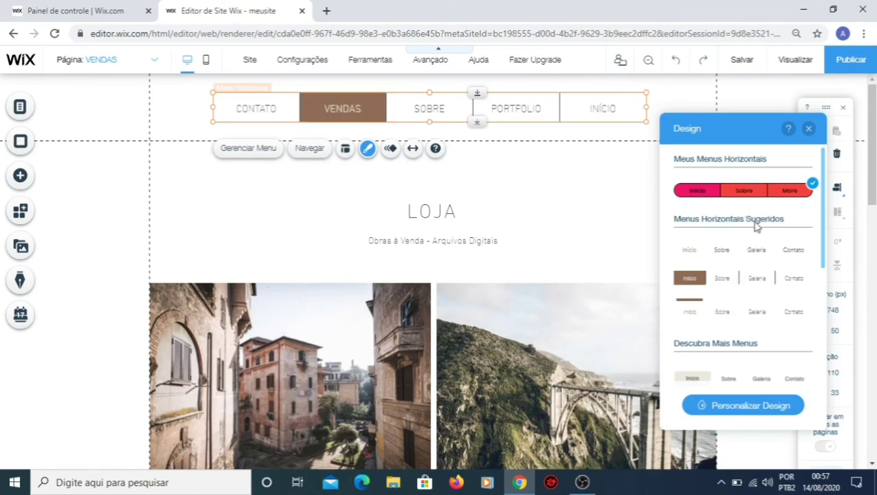
{"action": "left_click", "coordinate": [727, 408]}
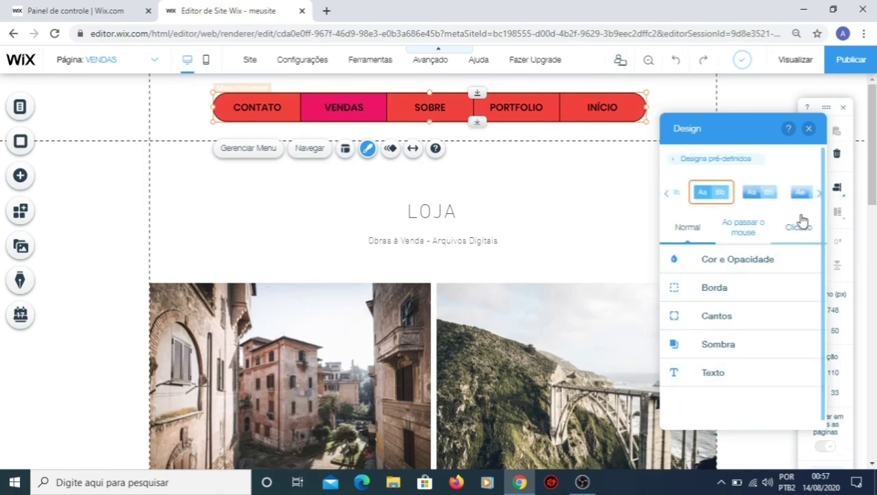
{"action": "left_click", "coordinate": [763, 192]}
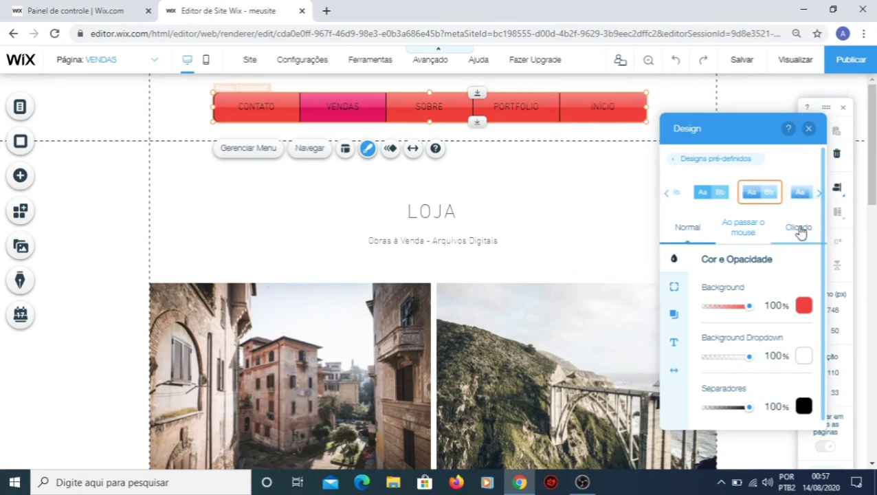
{"action": "left_click", "coordinate": [720, 195]}
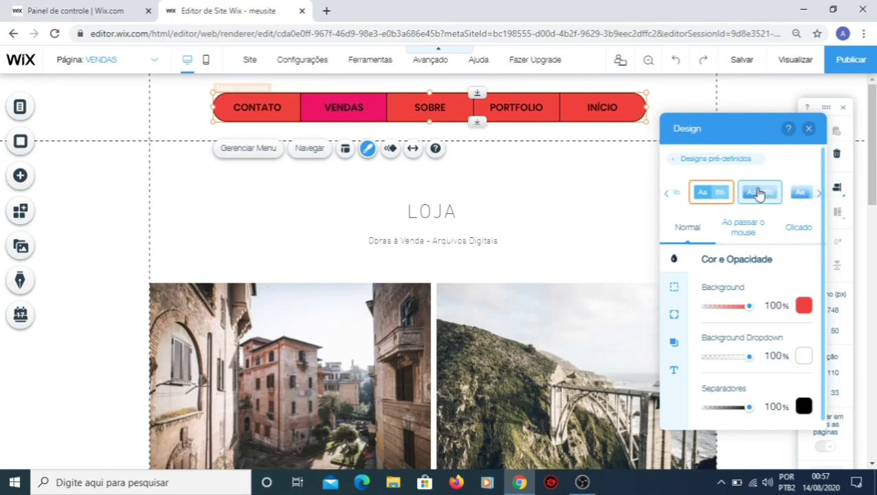
{"action": "left_click", "coordinate": [759, 193]}
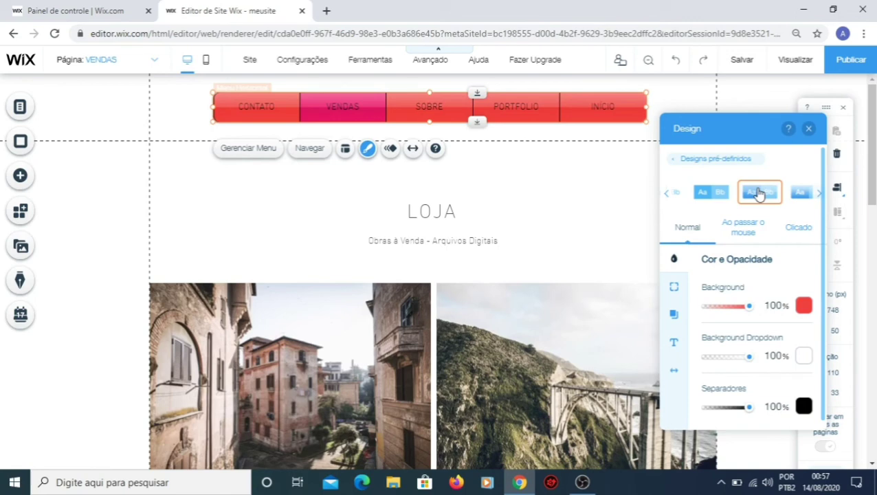
{"action": "left_click", "coordinate": [797, 193]}
{"action": "left_click", "coordinate": [816, 194]}
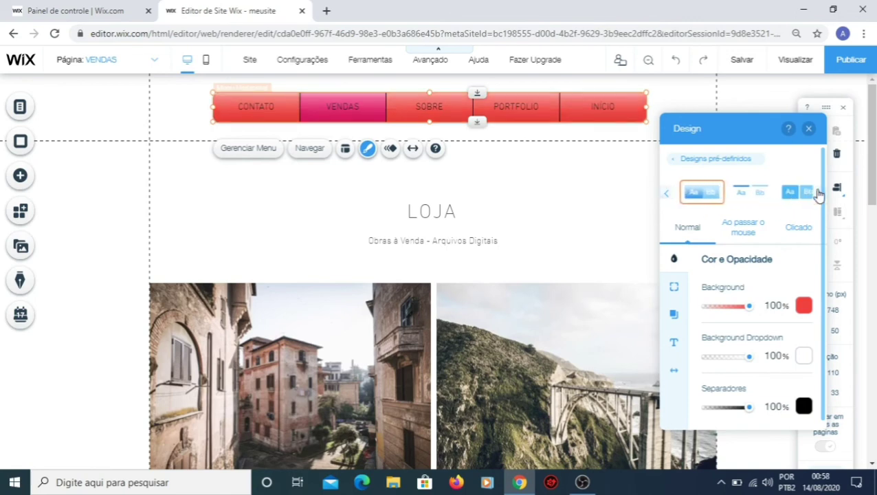
{"action": "left_click", "coordinate": [760, 195]}
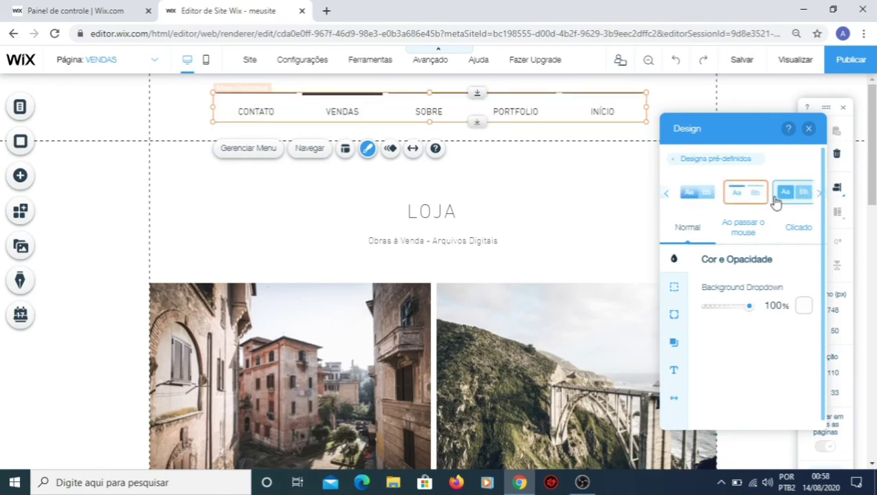
{"action": "left_click", "coordinate": [788, 194]}
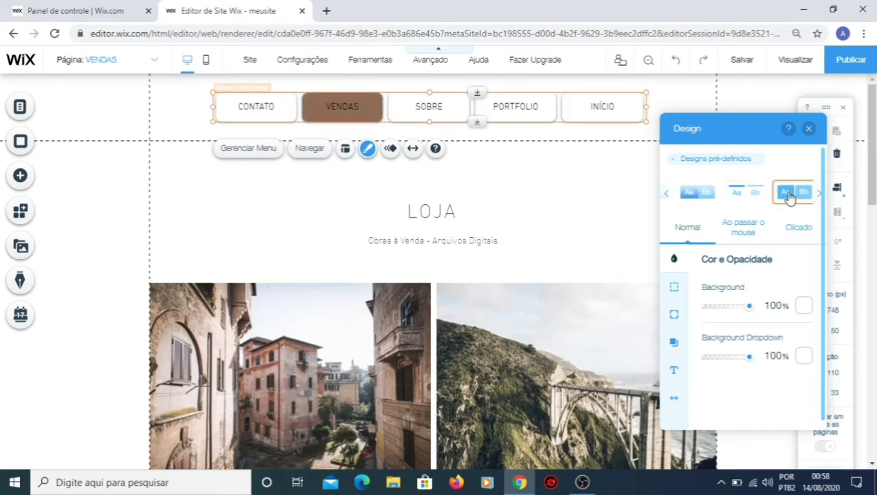
{"action": "left_click", "coordinate": [667, 194]}
{"action": "left_click", "coordinate": [727, 191]}
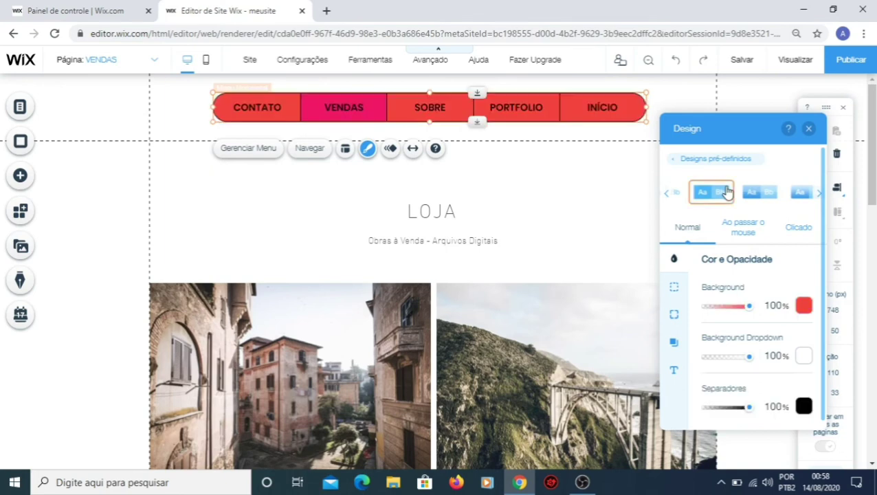
{"action": "left_click", "coordinate": [758, 192]}
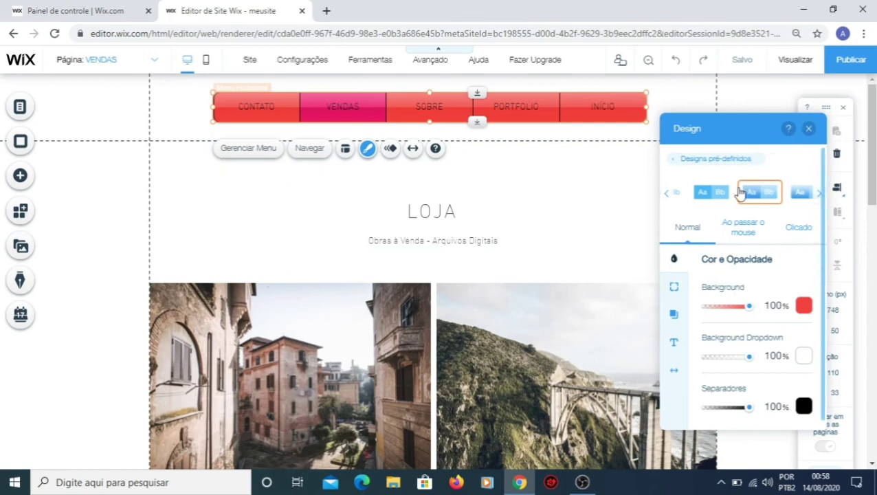
Step: Try left and right text alignment in the horizontal menu's layout, and return the text to centered
{"action": "left_click", "coordinate": [344, 151]}
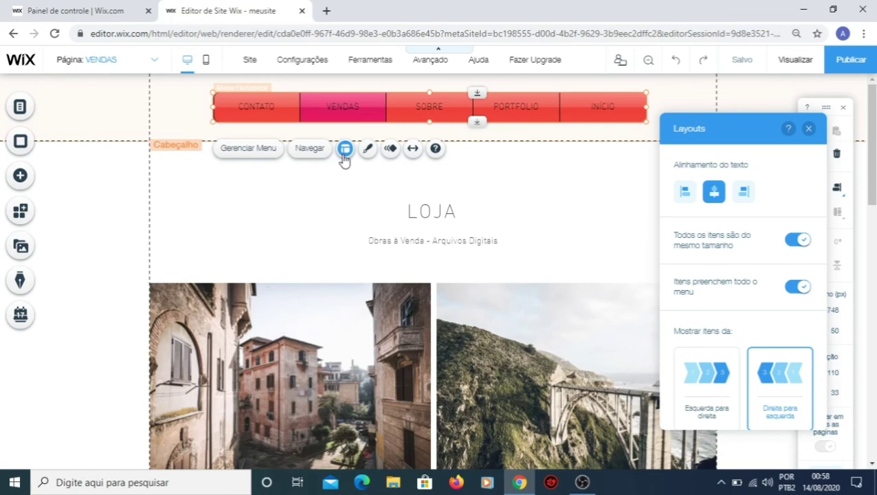
{"action": "left_click", "coordinate": [685, 192]}
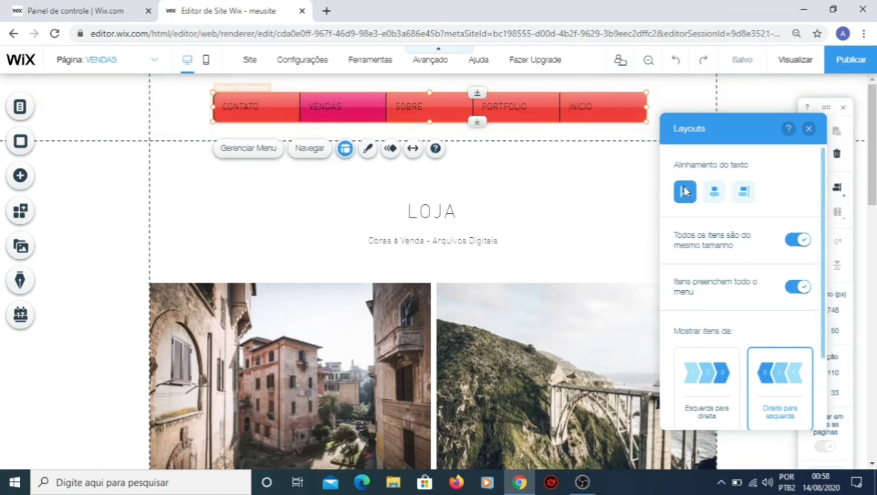
{"action": "left_click", "coordinate": [742, 193]}
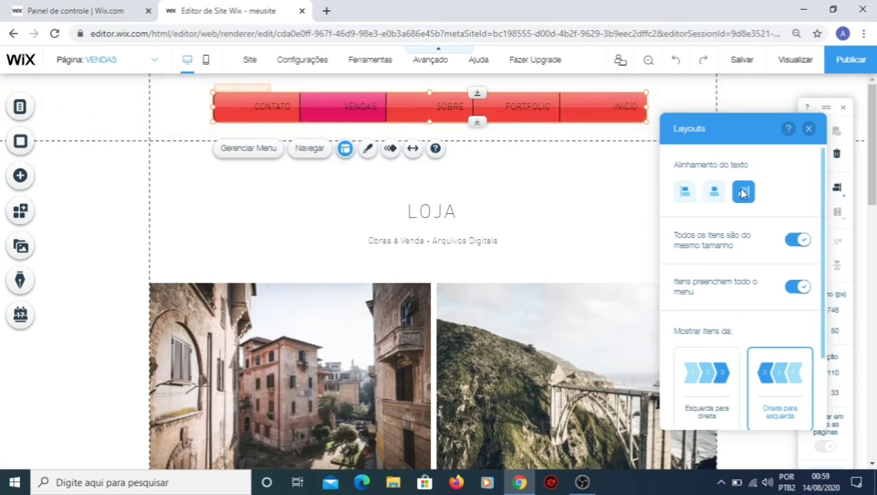
{"action": "left_click", "coordinate": [685, 195]}
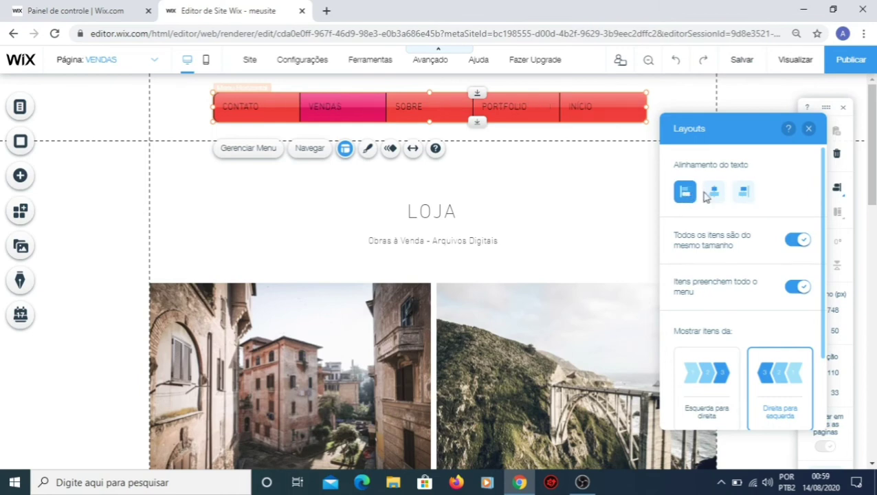
{"action": "left_click", "coordinate": [715, 193]}
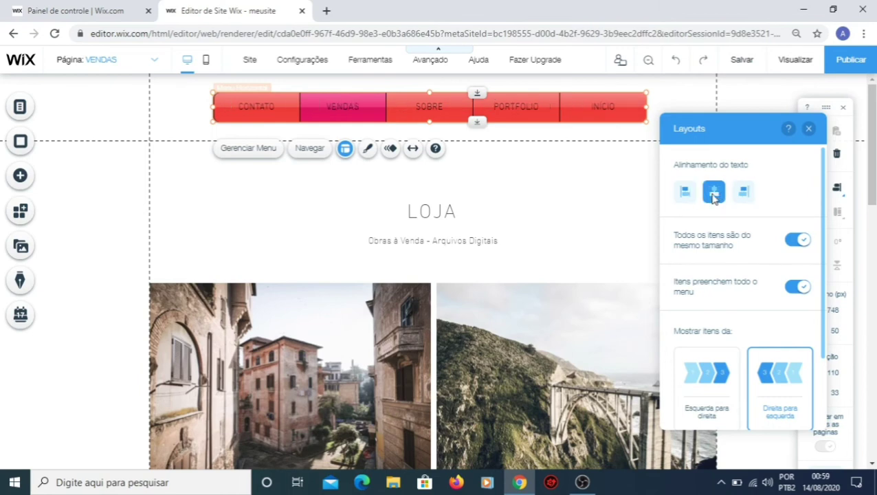
Step: Try the menu layout without equal-size items and without items filling the whole menu, restoring each option after testing it
{"action": "left_click", "coordinate": [793, 239]}
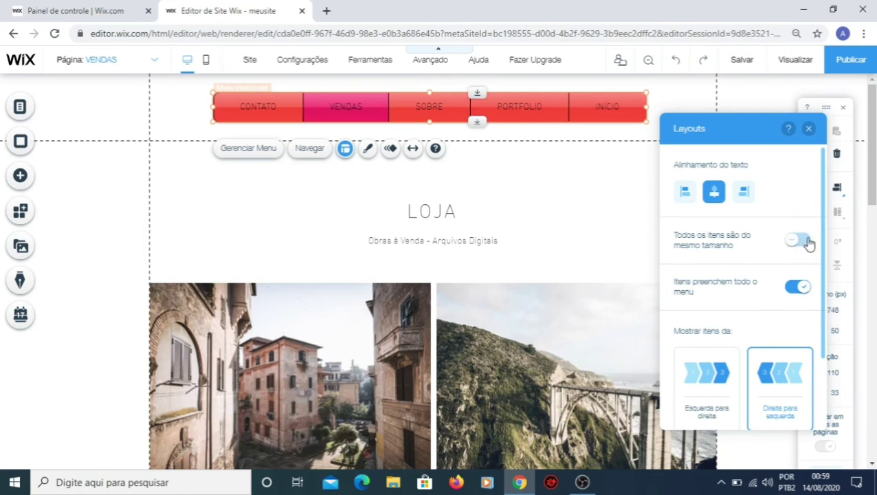
{"action": "left_click", "coordinate": [805, 248]}
{"action": "left_click", "coordinate": [794, 289]}
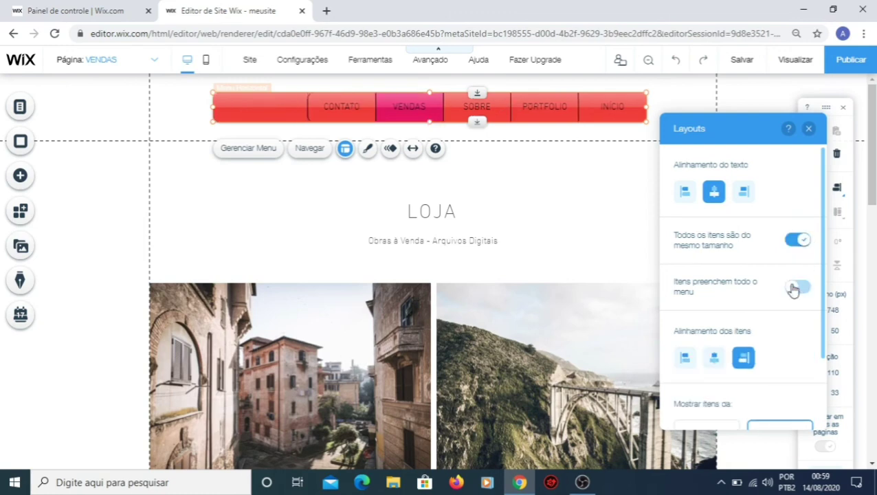
{"action": "left_click", "coordinate": [799, 288]}
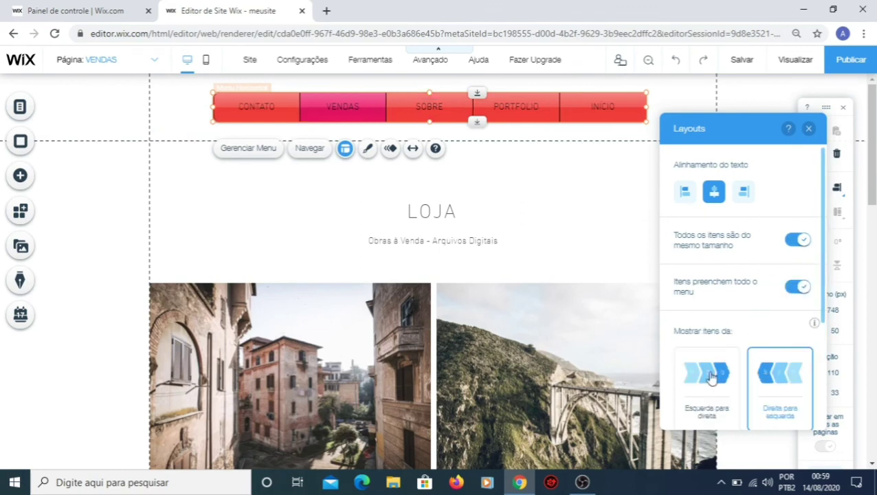
Step: Compare both item orders in the horizontal menu's layout, keep "Esquerda para direita", and review the hidden-items setting before closing the layout options
{"action": "left_click", "coordinate": [702, 392]}
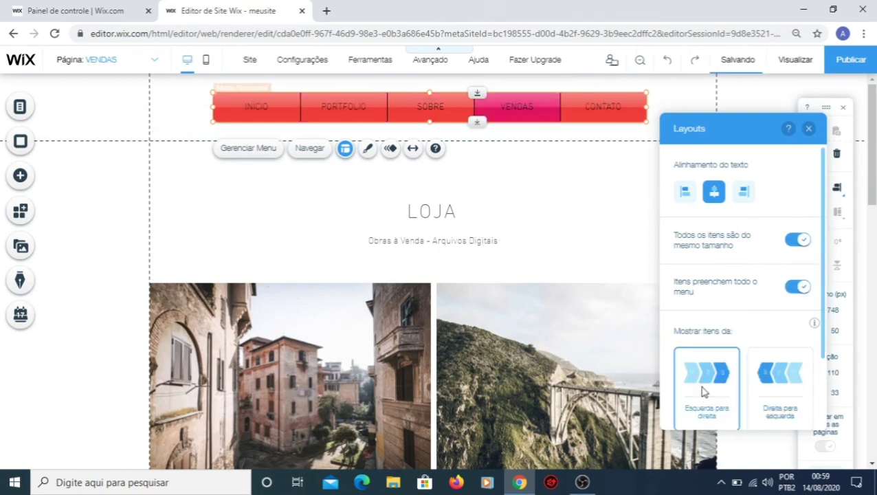
{"action": "left_click", "coordinate": [772, 380]}
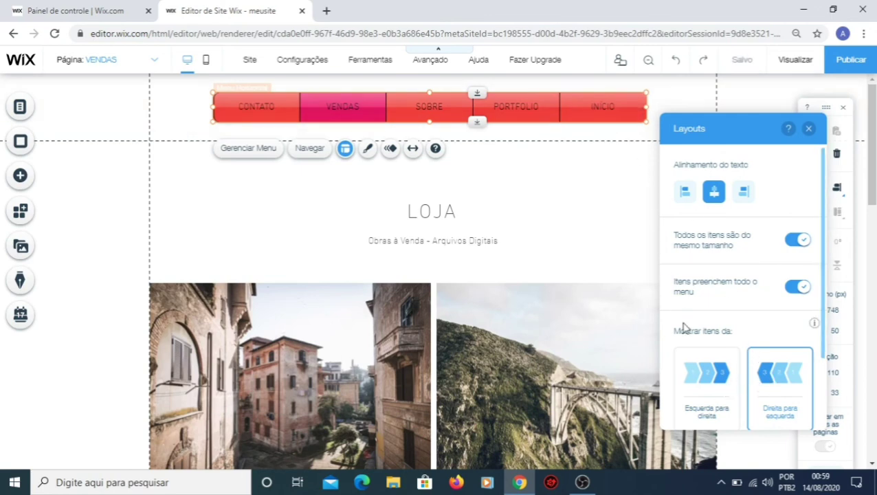
{"action": "left_click", "coordinate": [710, 385]}
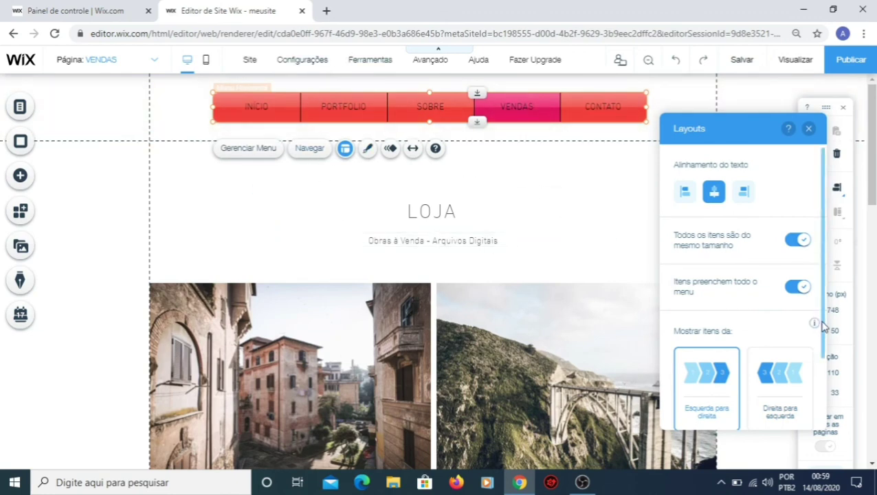
{"action": "left_click_drag", "start_coordinate": [824, 326], "coordinate": [821, 396]}
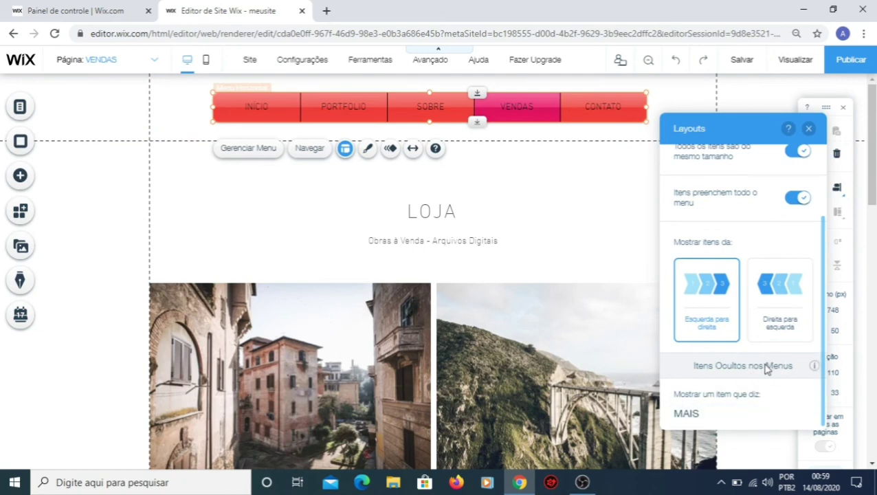
{"action": "mouse_move", "coordinate": [578, 133]}
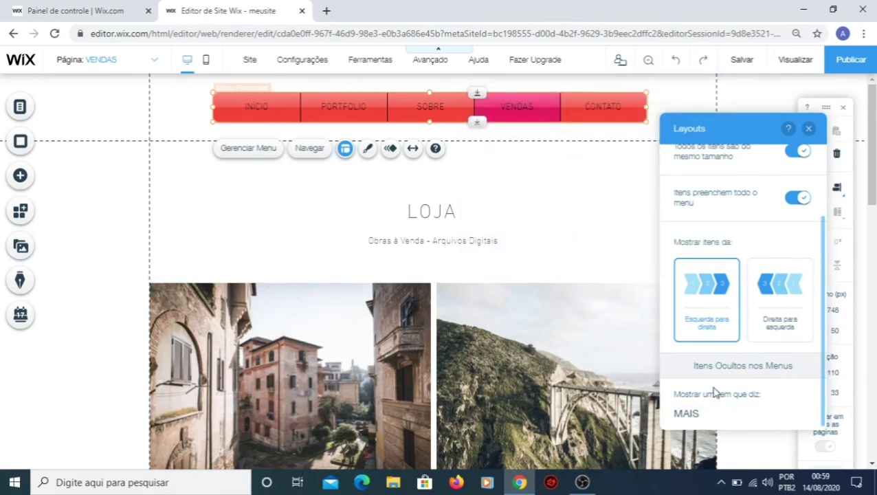
{"action": "left_click", "coordinate": [807, 130]}
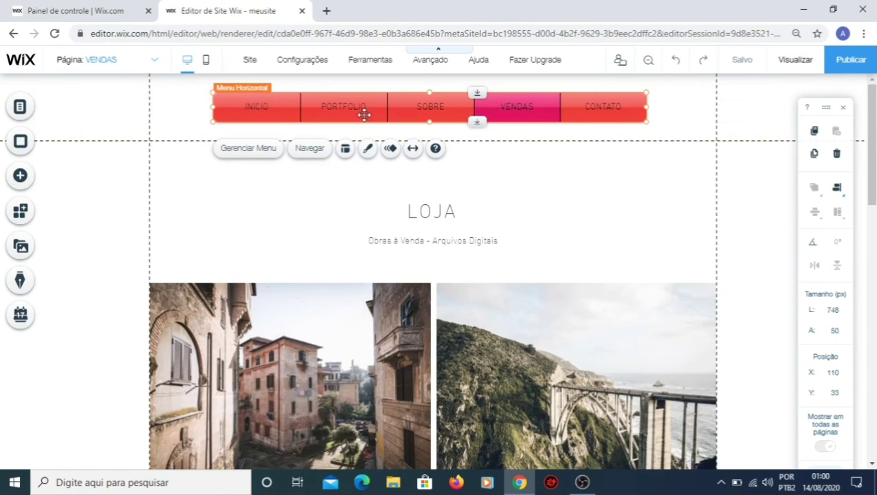
Step: Review the site menu's page list, preview the mobile site's menu and the desktop version, and return to the editor
{"action": "left_click", "coordinate": [259, 152]}
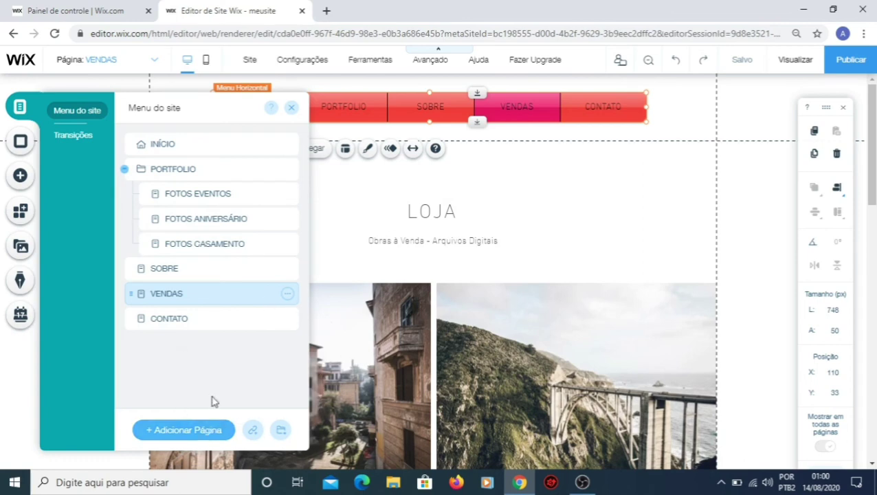
{"action": "mouse_move", "coordinate": [479, 61]}
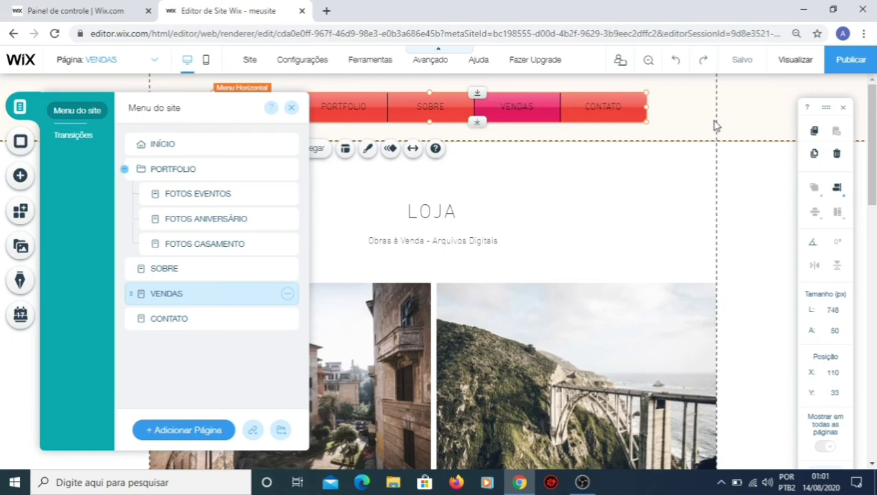
{"action": "left_click", "coordinate": [213, 62]}
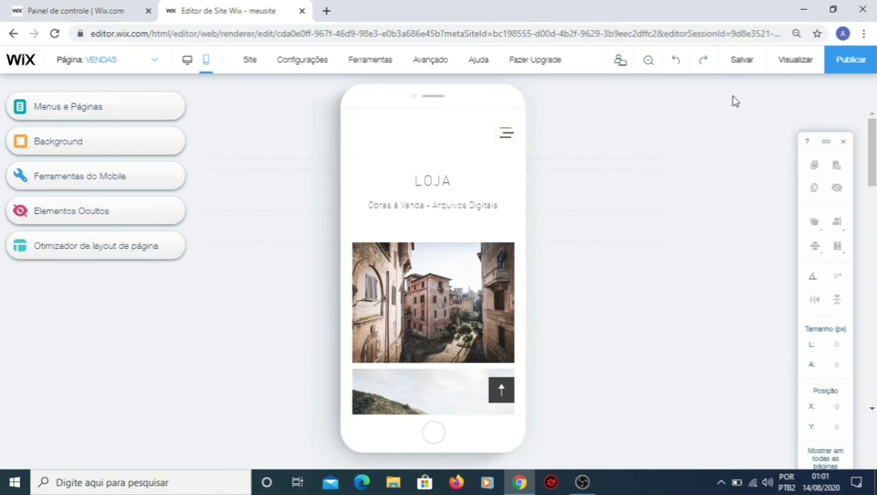
{"action": "left_click", "coordinate": [794, 61]}
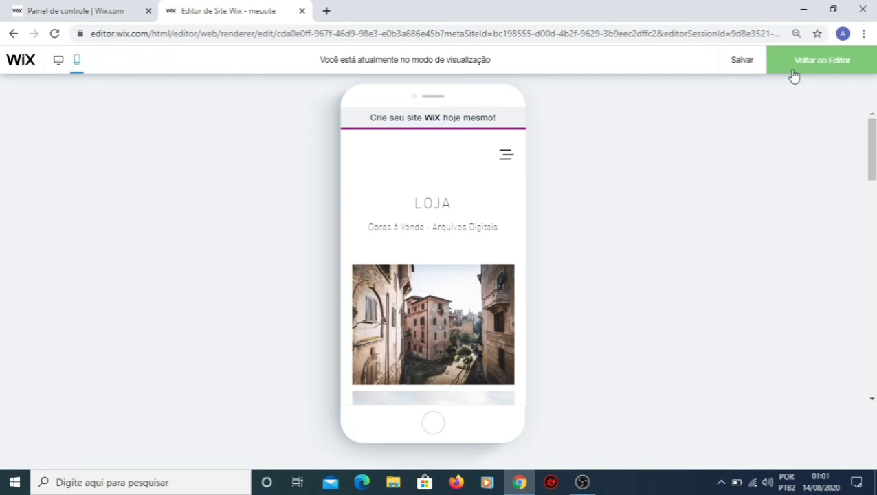
{"action": "left_click", "coordinate": [506, 157]}
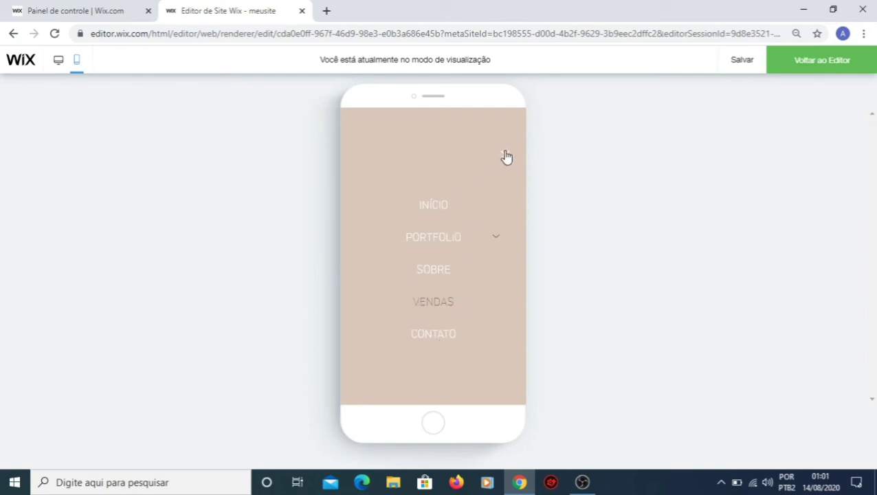
{"action": "left_click", "coordinate": [506, 158]}
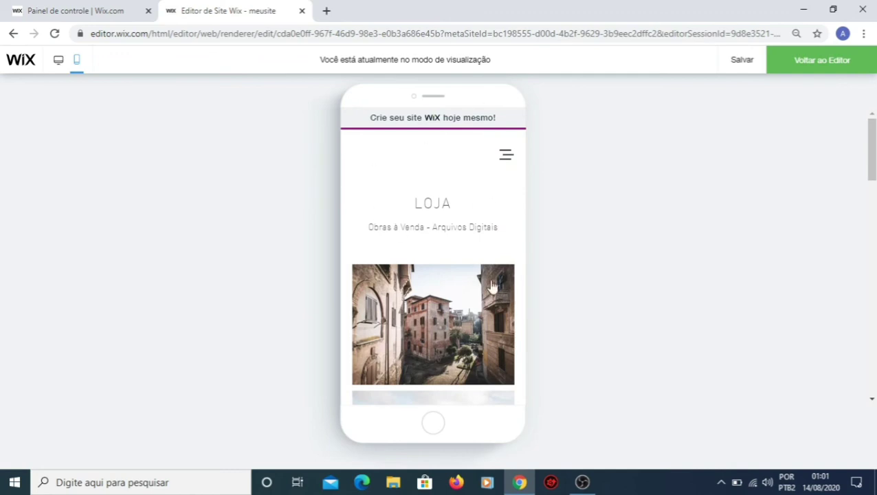
{"action": "left_click", "coordinate": [59, 62]}
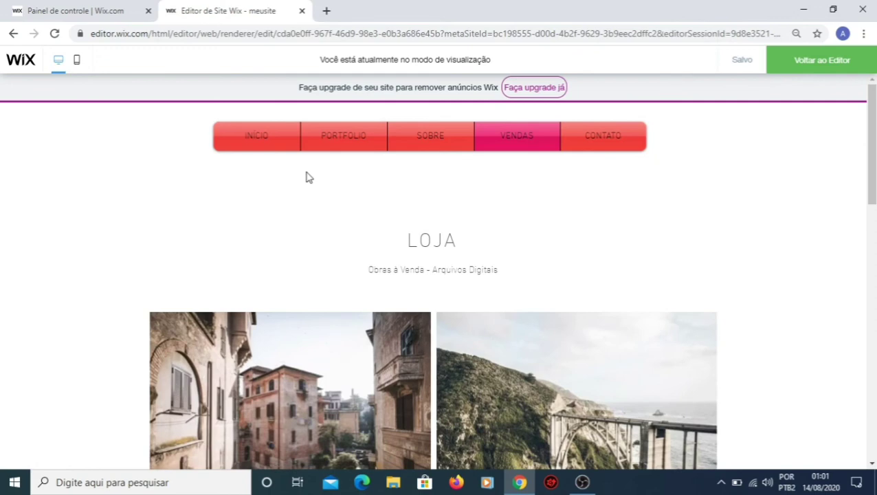
{"action": "left_click", "coordinate": [796, 72]}
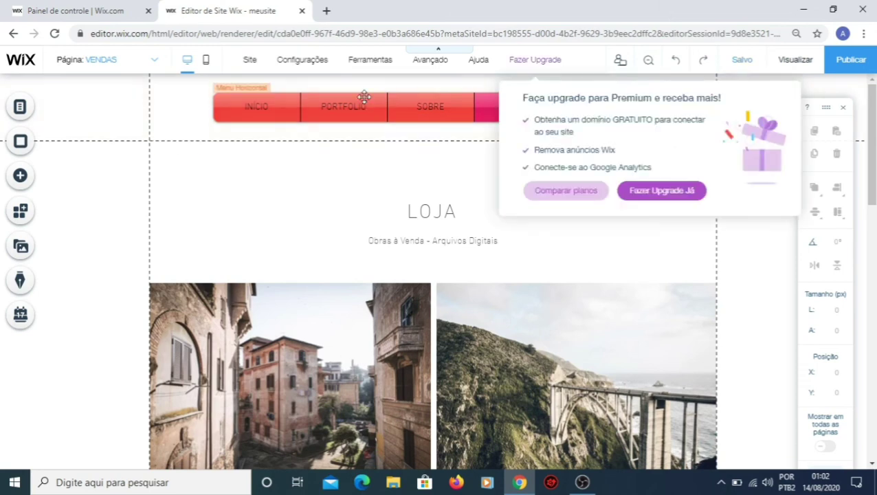
Step: Add a new page to the site menu through the horizontal menu's management and name it TESTE
{"action": "left_click", "coordinate": [308, 104]}
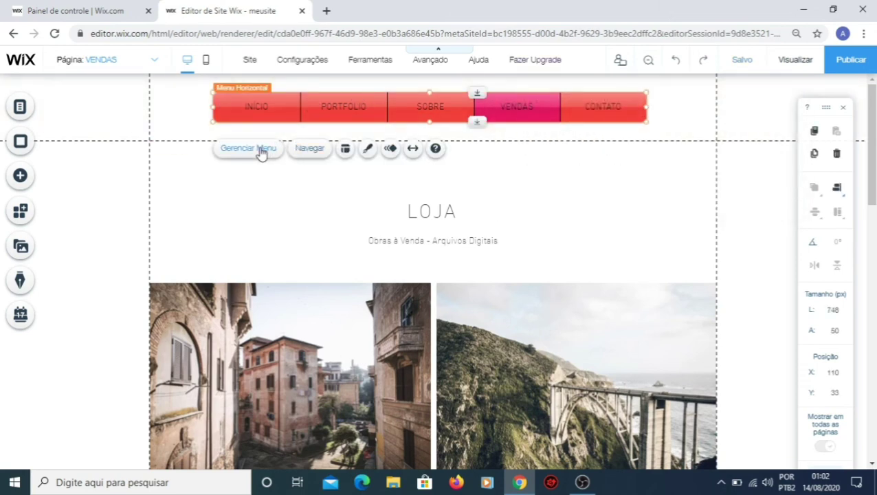
{"action": "left_click", "coordinate": [262, 151]}
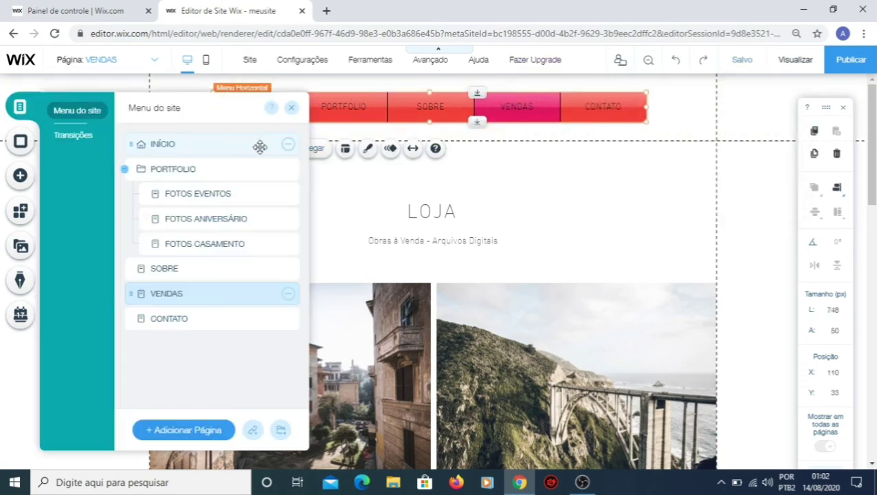
{"action": "left_click", "coordinate": [163, 430]}
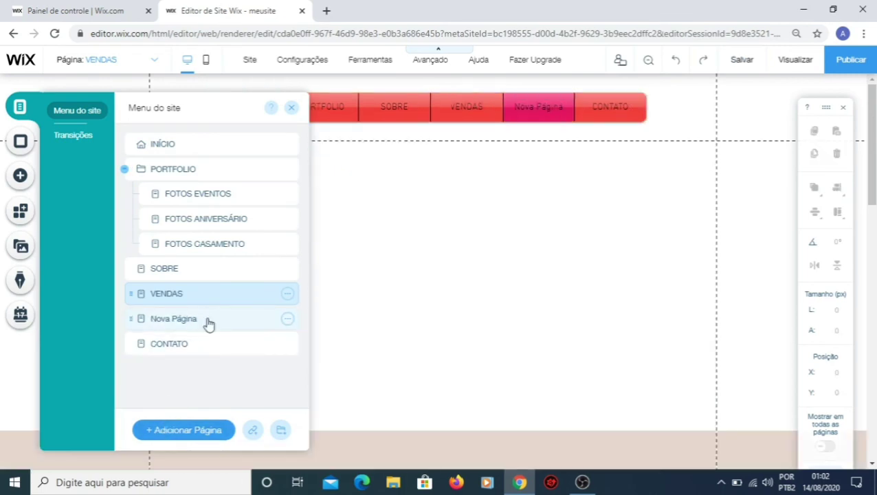
{"action": "type", "text": "TESTE"}
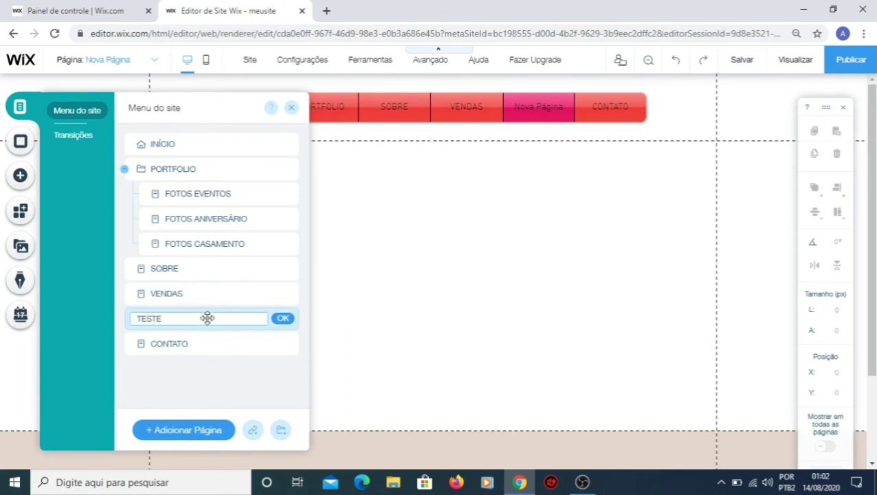
{"action": "key", "text": "Return"}
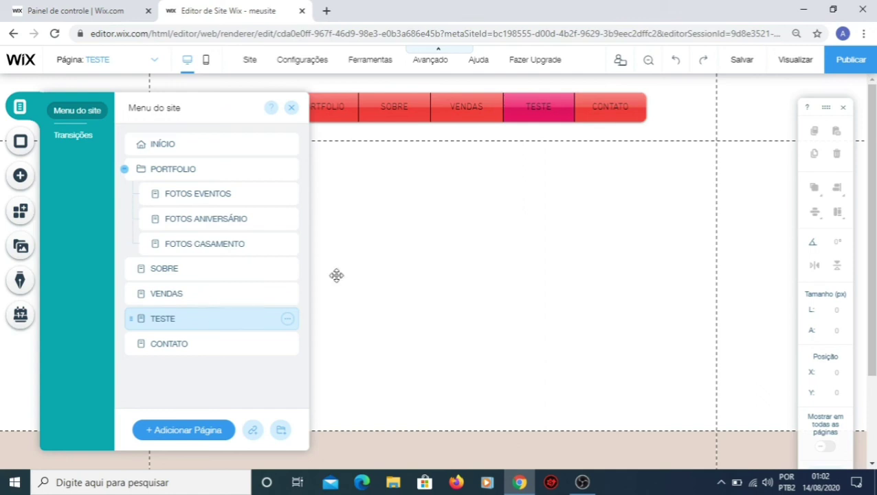
Step: Examine the blank TESTE page from the header down to the footer, and save the site
{"action": "left_click", "coordinate": [451, 266]}
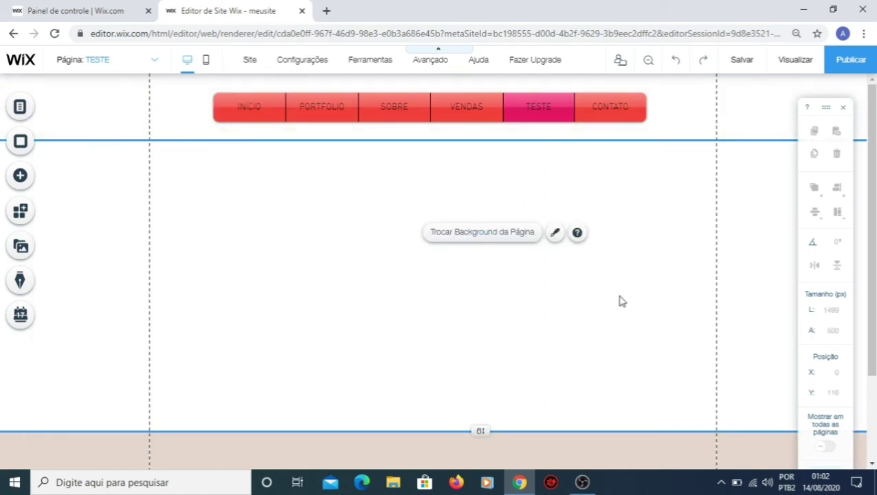
{"action": "scroll", "coordinate": [871, 330], "scroll_direction": "down", "scroll_amount": 3}
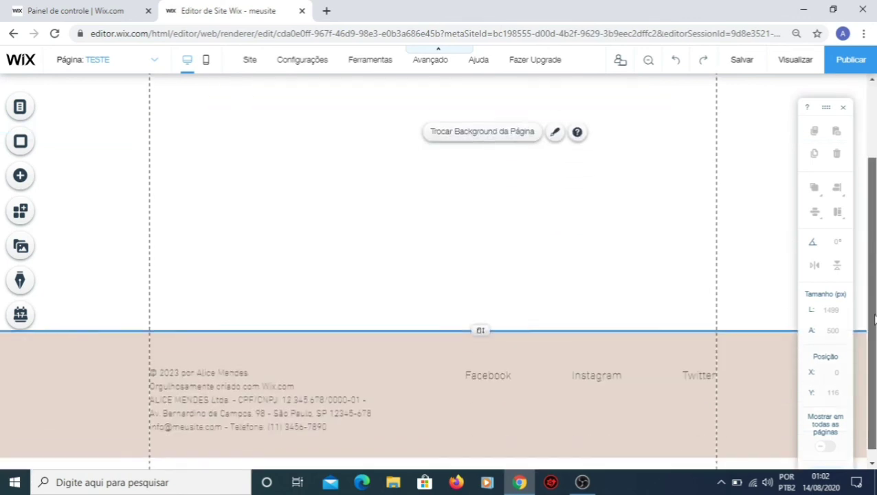
{"action": "scroll", "coordinate": [871, 330], "scroll_direction": "up", "scroll_amount": 2}
{"action": "scroll", "coordinate": [871, 330], "scroll_direction": "up", "scroll_amount": 1}
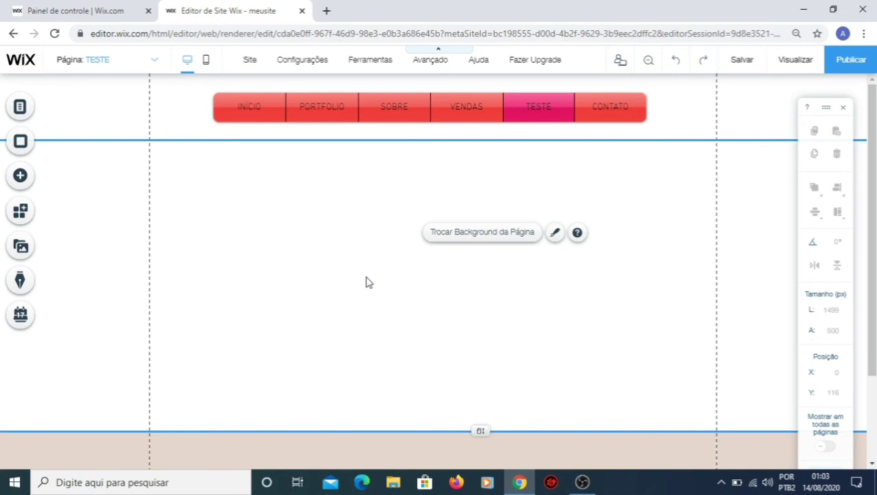
{"action": "key", "text": "ctrl+s"}
{"action": "left_click", "coordinate": [582, 482]}
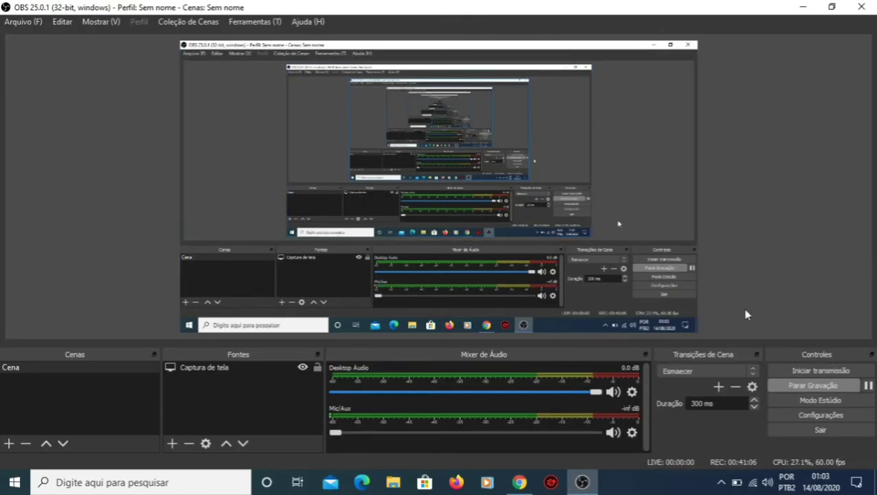